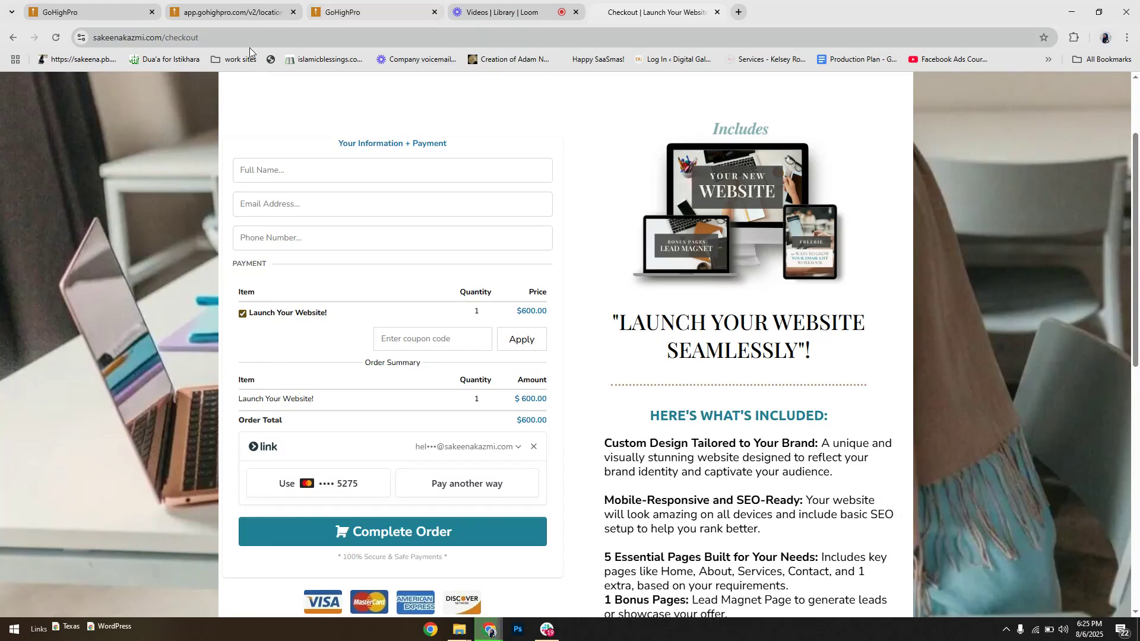
{"action": "left_click_drag", "start_coordinate": [611, 313], "coordinate": [816, 359]}
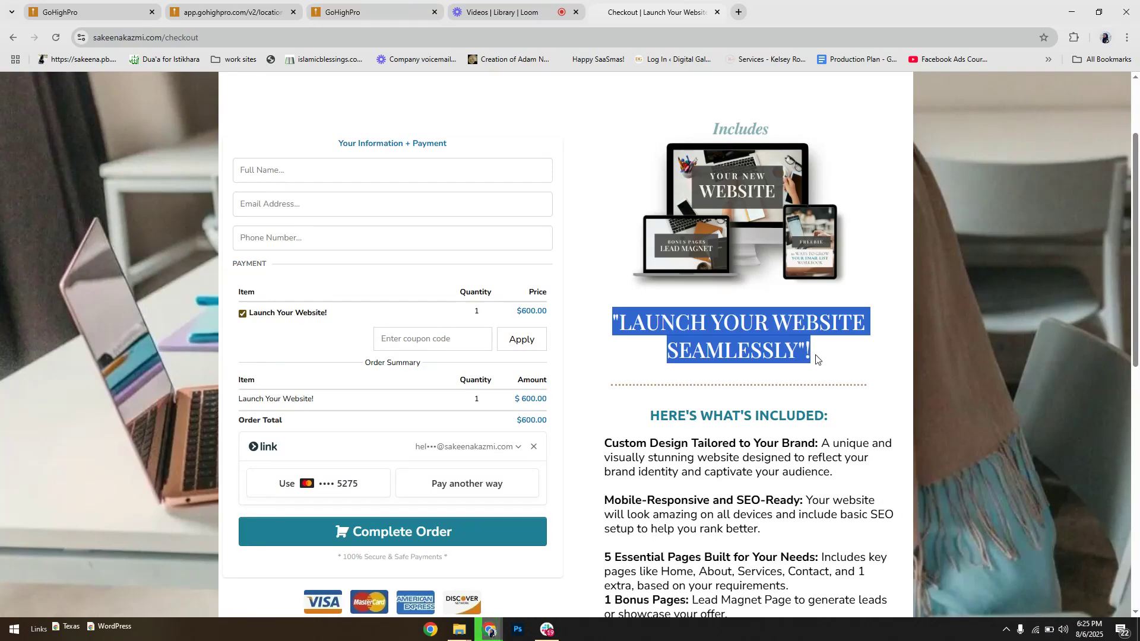
{"action": "left_click", "coordinate": [822, 360]}
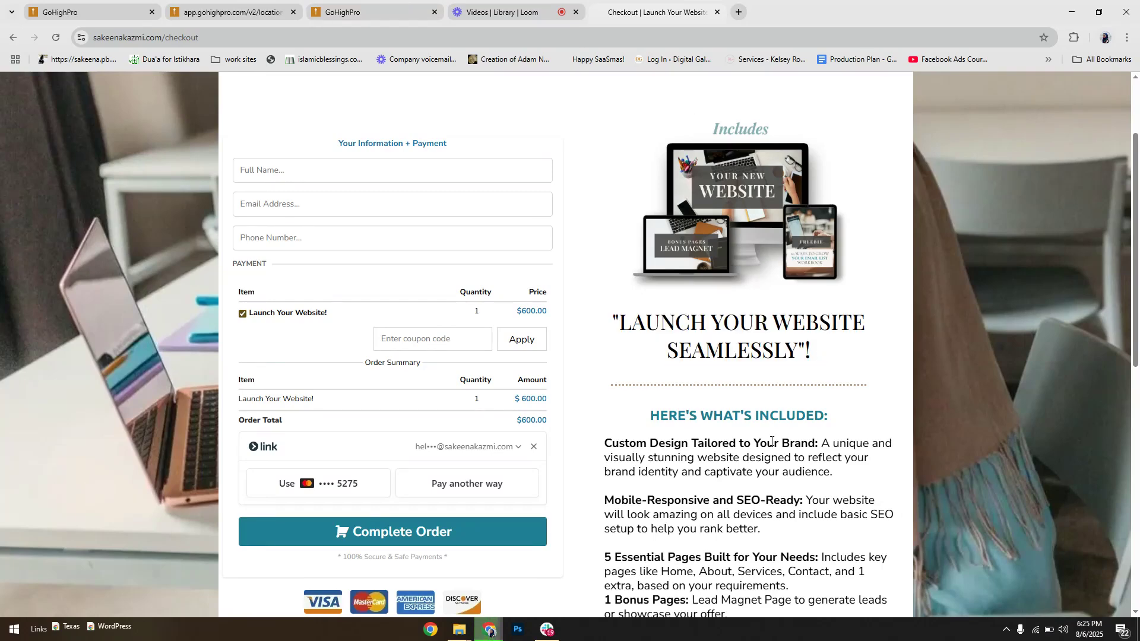
Switch to the GoHighPro funnels list and create a new blank funnel named "Checkout Page"
{"action": "left_click", "coordinate": [344, 12]}
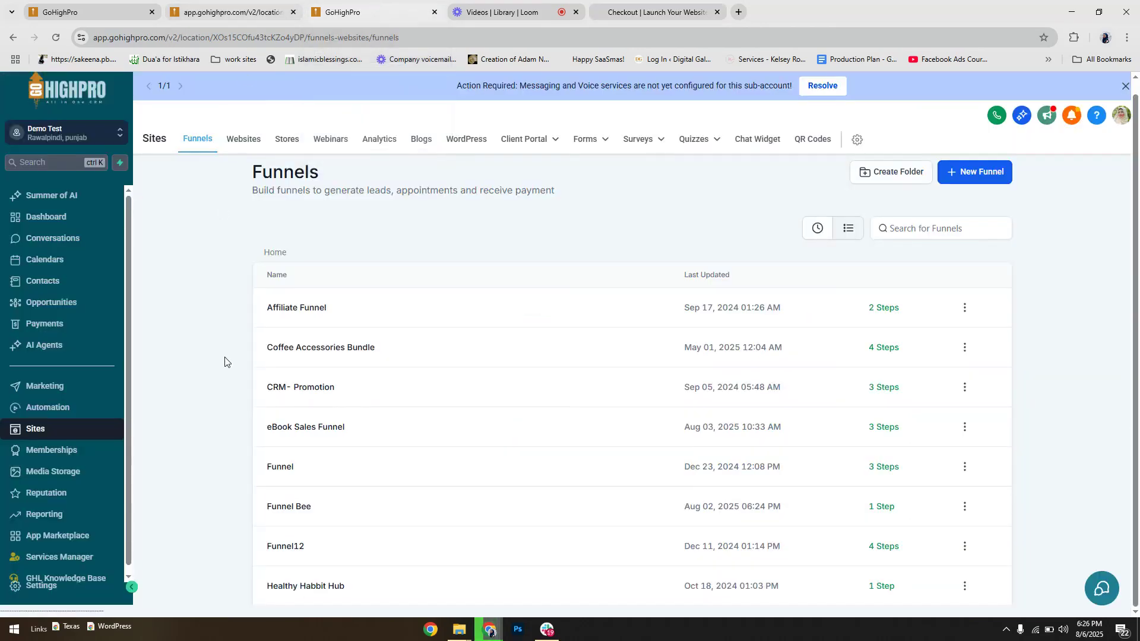
{"action": "left_click", "coordinate": [965, 173]}
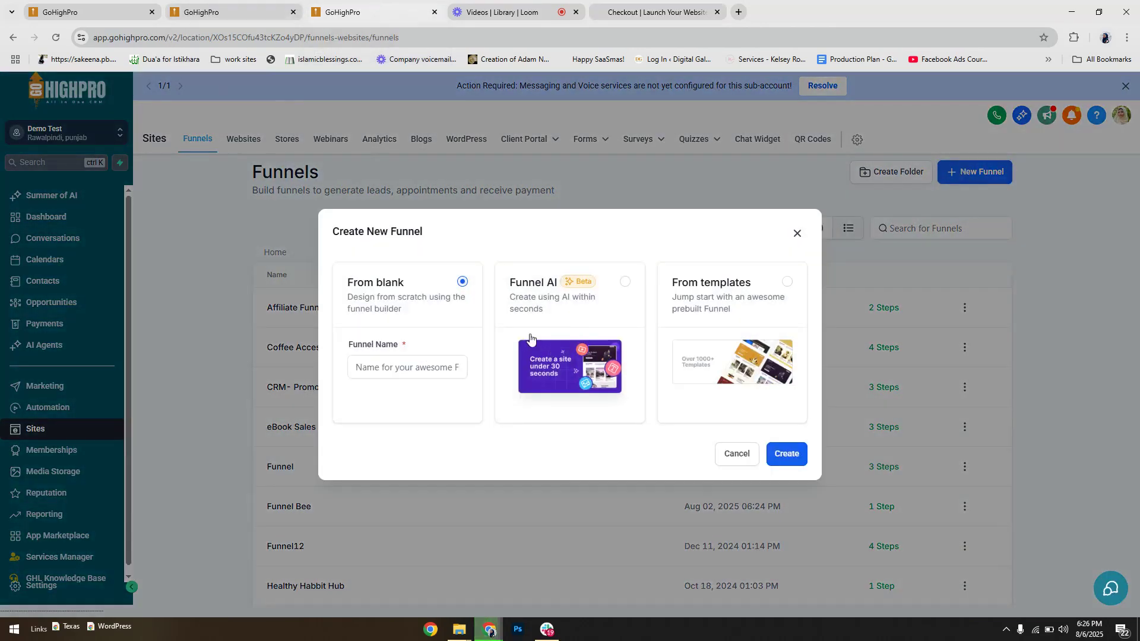
{"action": "left_click", "coordinate": [412, 367]}
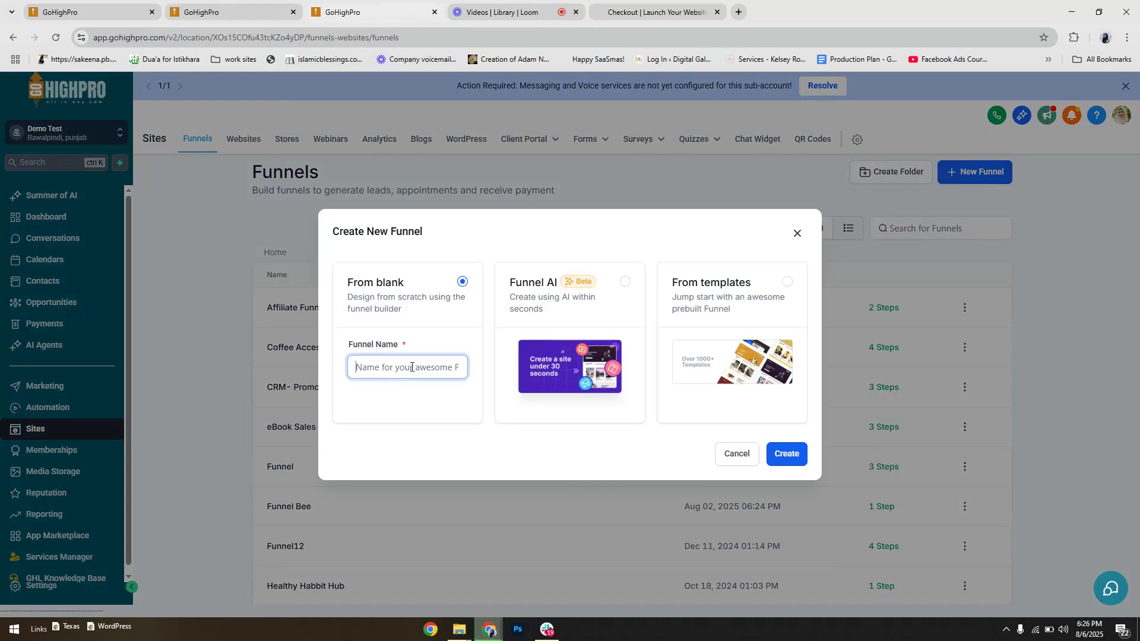
{"action": "type", "text": "Check"}
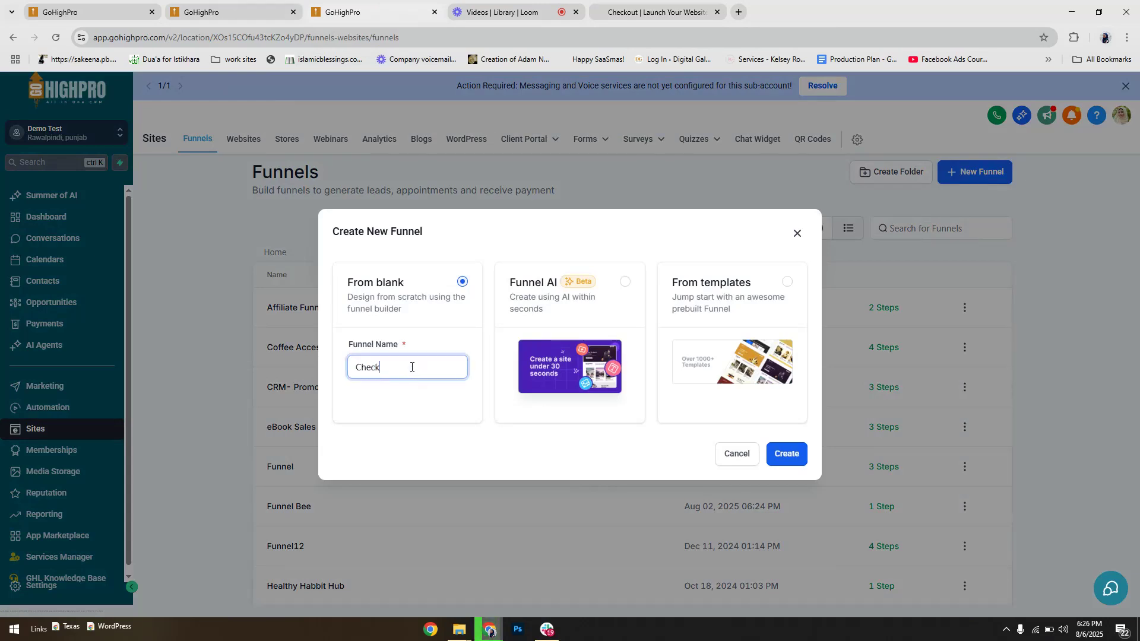
{"action": "type", "text": "out Page"}
{"action": "left_click", "coordinate": [794, 453]}
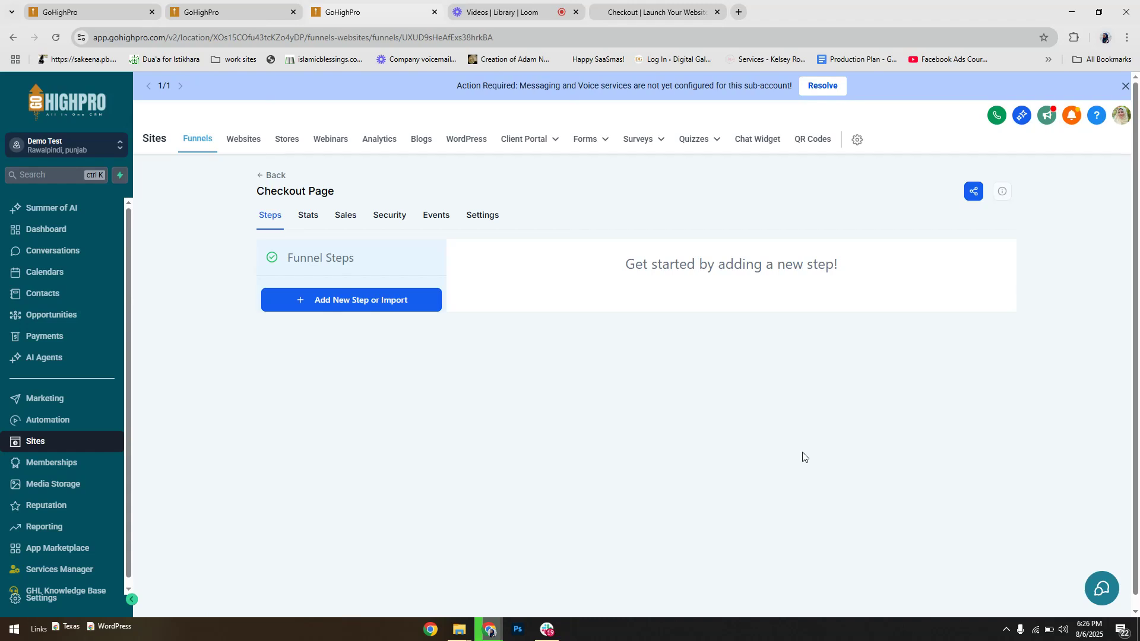
Add a funnel step named "Checkout Page (Offer Name)" to the funnel
{"action": "left_click", "coordinate": [362, 293]}
{"action": "type", "text": "Checkout"}
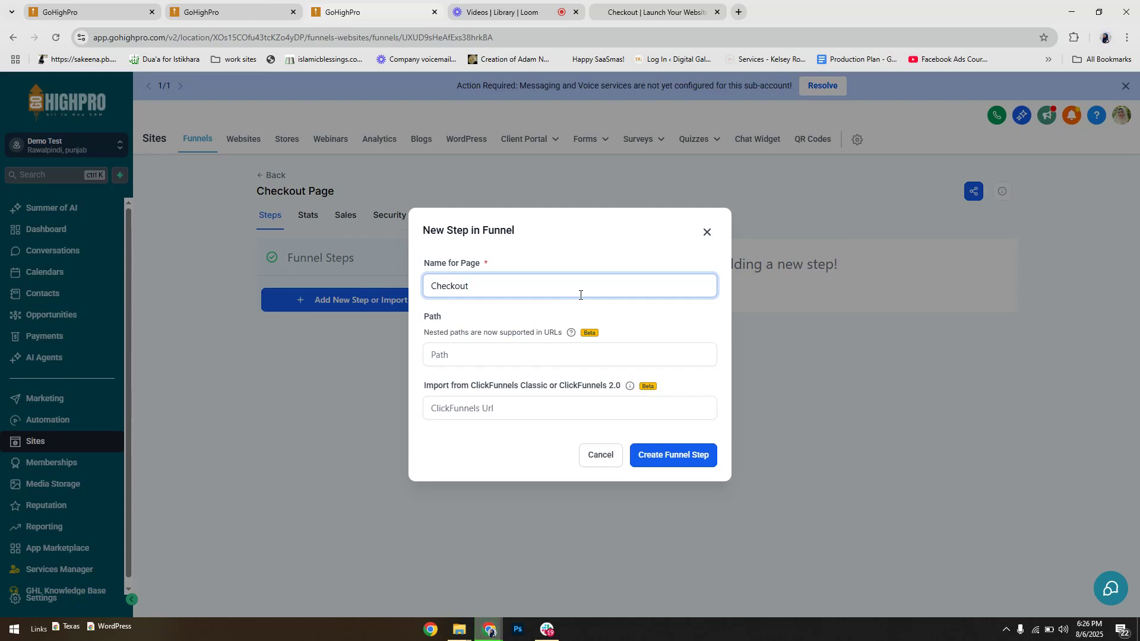
{"action": "type", "text": "Page"}
{"action": "key", "text": "BackSpace"}
{"action": "key", "text": "BackSpace"}
{"action": "key", "text": "BackSpace"}
{"action": "type", "text": "age (Offer Name)"}
{"action": "left_click", "coordinate": [671, 455]}
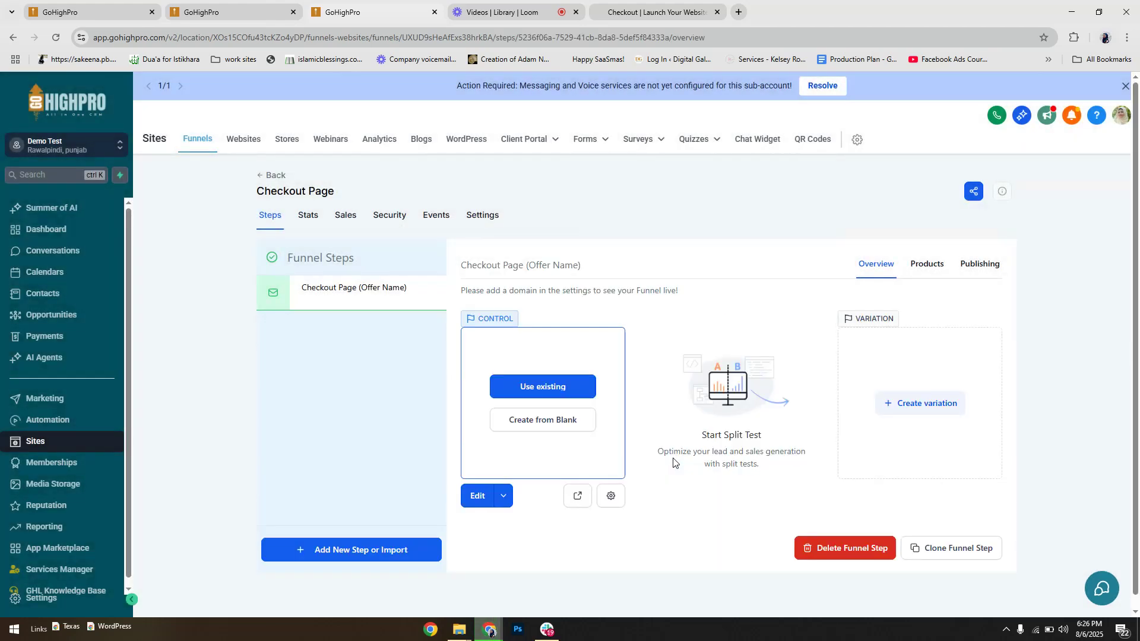
Create the step's control page from blank and add a full-width section with a 2 Column row
{"action": "left_click", "coordinate": [553, 431]}
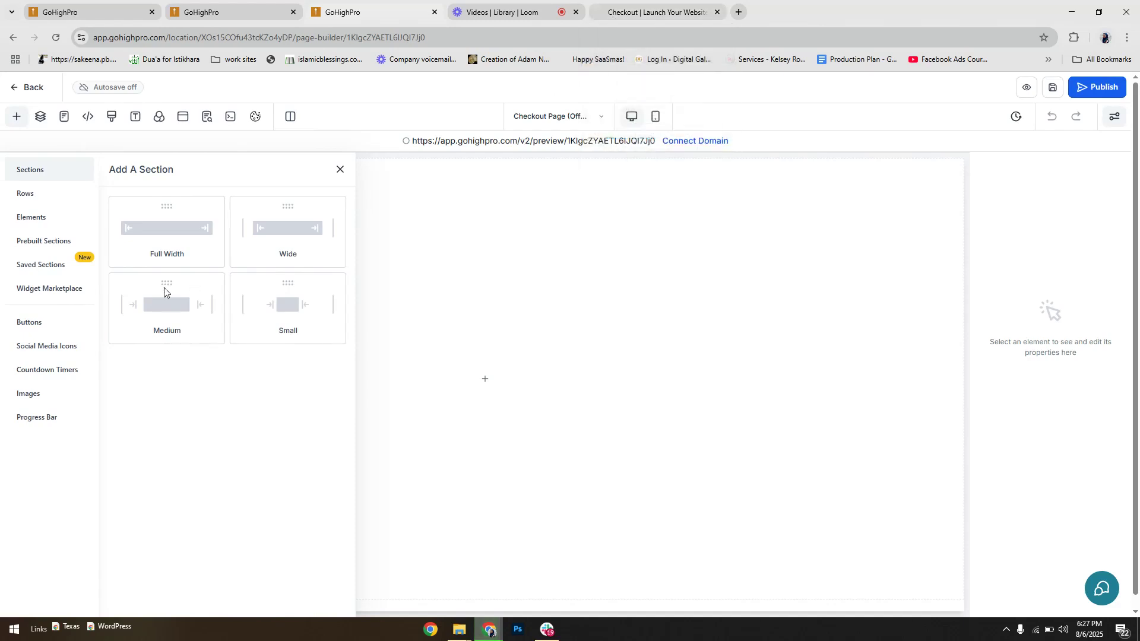
{"action": "left_click", "coordinate": [175, 228]}
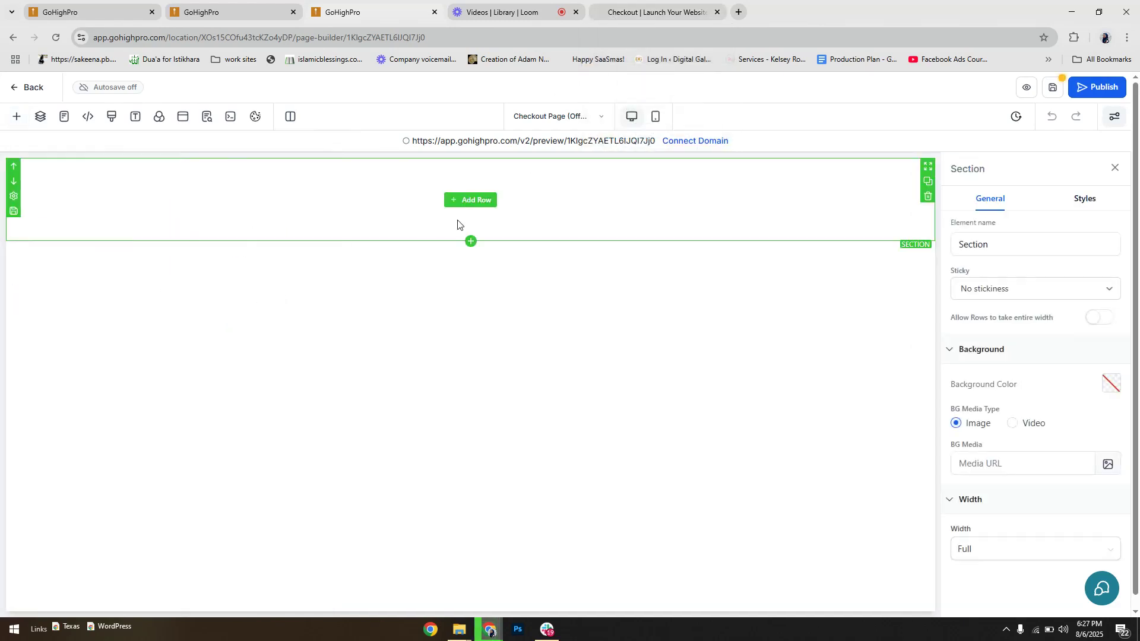
{"action": "left_click", "coordinate": [481, 206]}
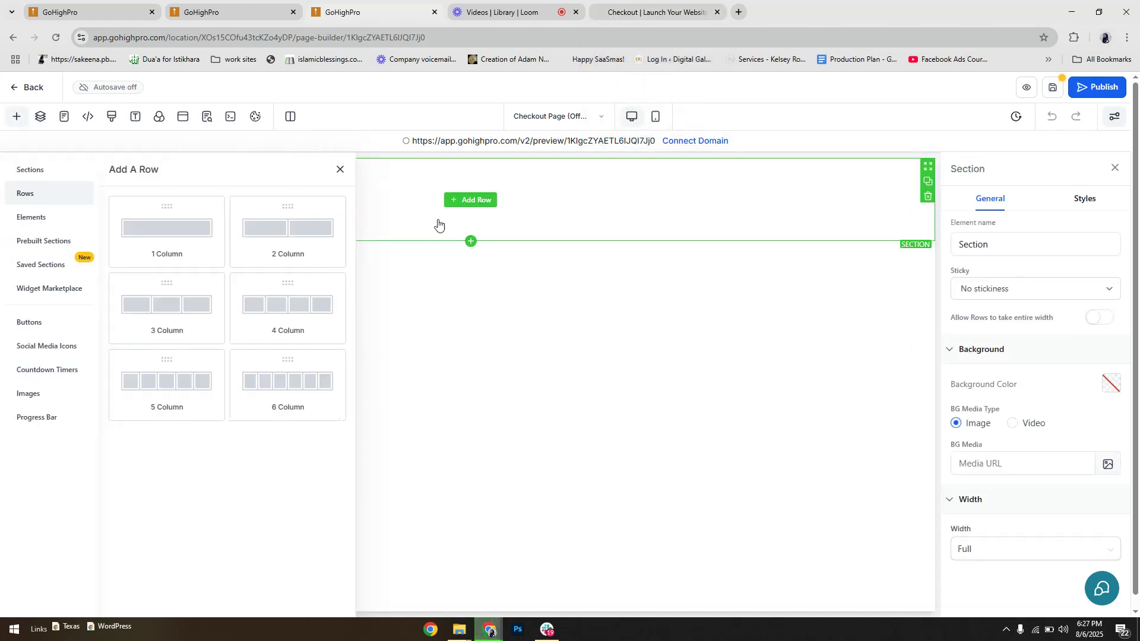
{"action": "left_click", "coordinate": [275, 238]}
Find the order elements and place a 1 Step Order form in the row's first column
{"action": "left_click", "coordinate": [305, 212]}
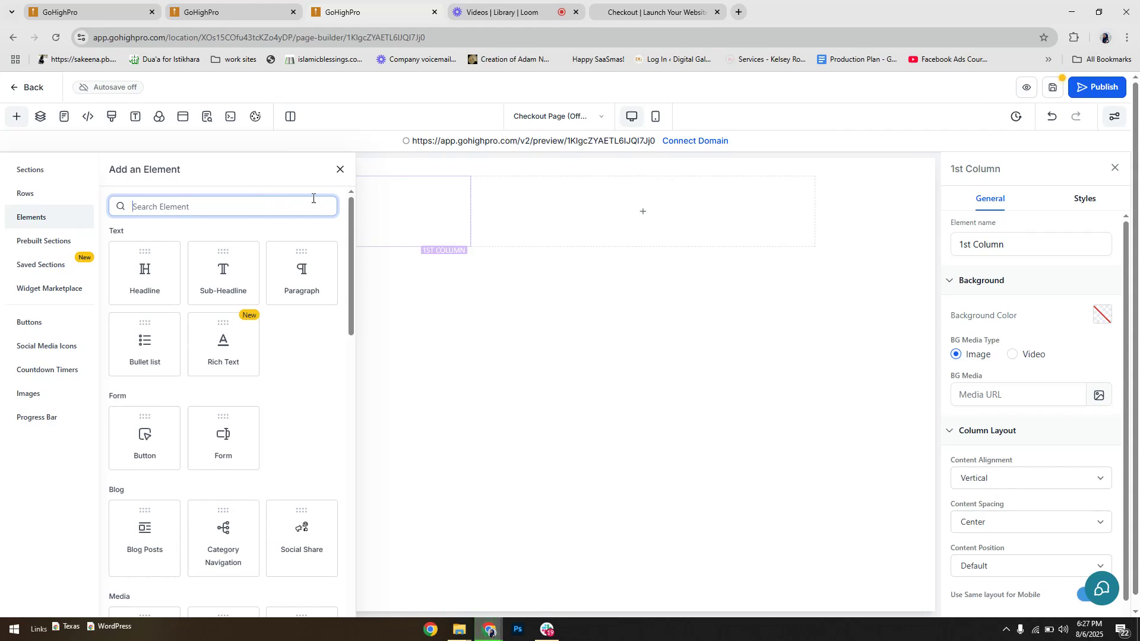
{"action": "type", "text": "order"}
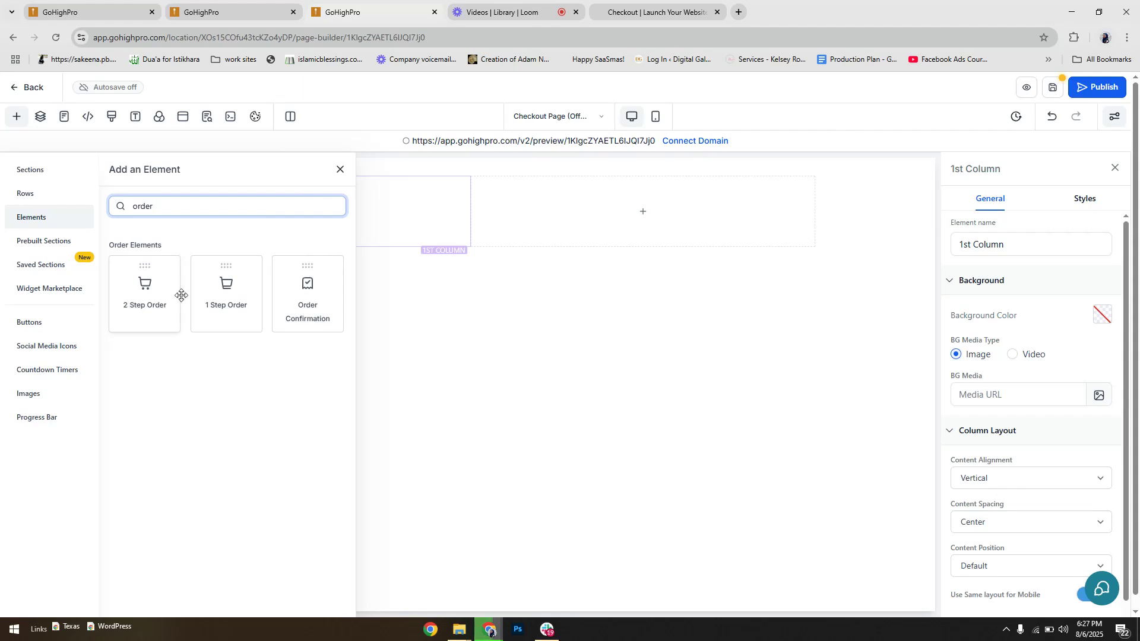
{"action": "left_click_drag", "start_coordinate": [223, 287], "coordinate": [384, 232]}
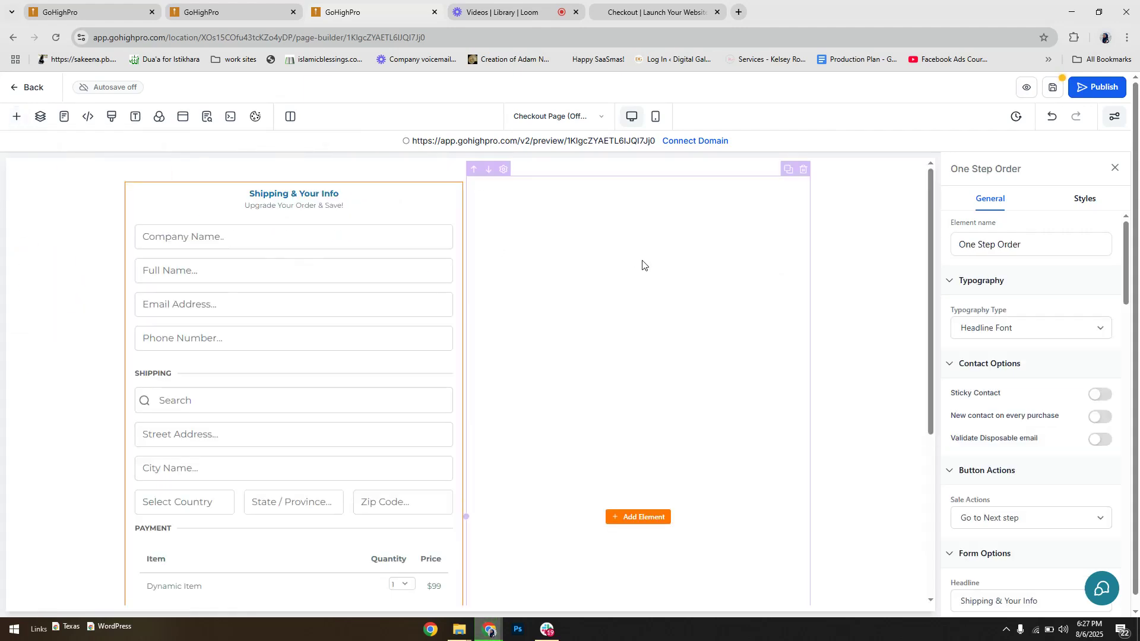
Place a 2 Step Order form in the row's second column
{"action": "left_click", "coordinate": [647, 519]}
{"action": "left_click_drag", "start_coordinate": [177, 315], "coordinate": [595, 294]}
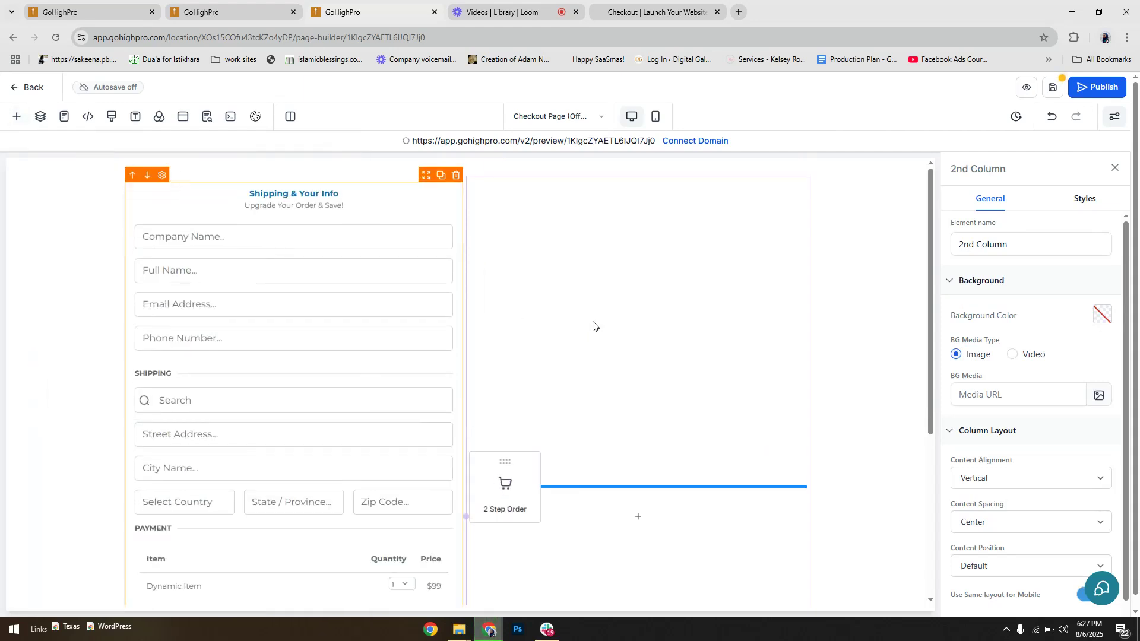
{"action": "left_click", "coordinate": [620, 291]}
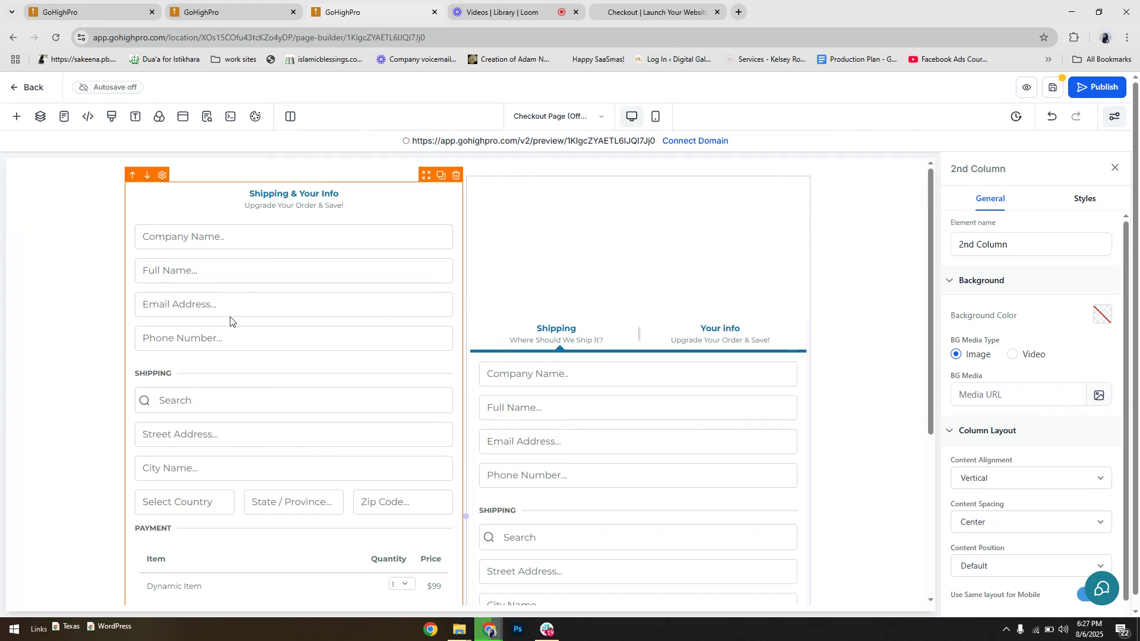
Compare the fields and layout of the one-step and two-step order forms from start to end
{"action": "scroll", "coordinate": [563, 374], "scroll_direction": "down", "scroll_amount": 3}
{"action": "scroll", "coordinate": [672, 408], "scroll_direction": "up", "scroll_amount": 2}
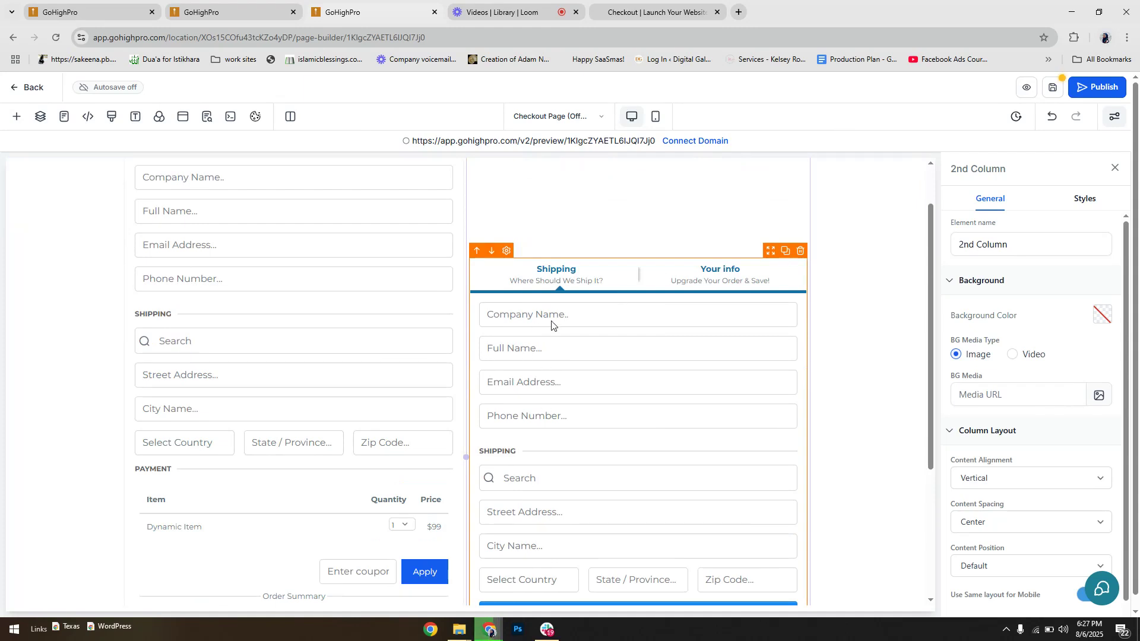
{"action": "scroll", "coordinate": [567, 404], "scroll_direction": "down", "scroll_amount": 2}
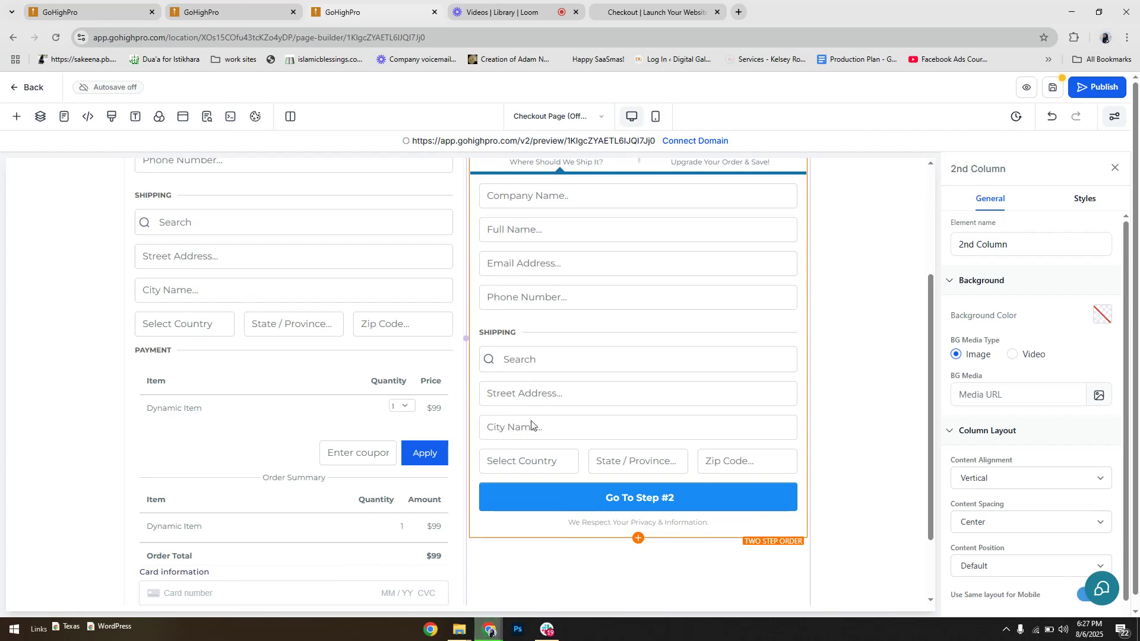
{"action": "scroll", "coordinate": [531, 425], "scroll_direction": "up", "scroll_amount": 2}
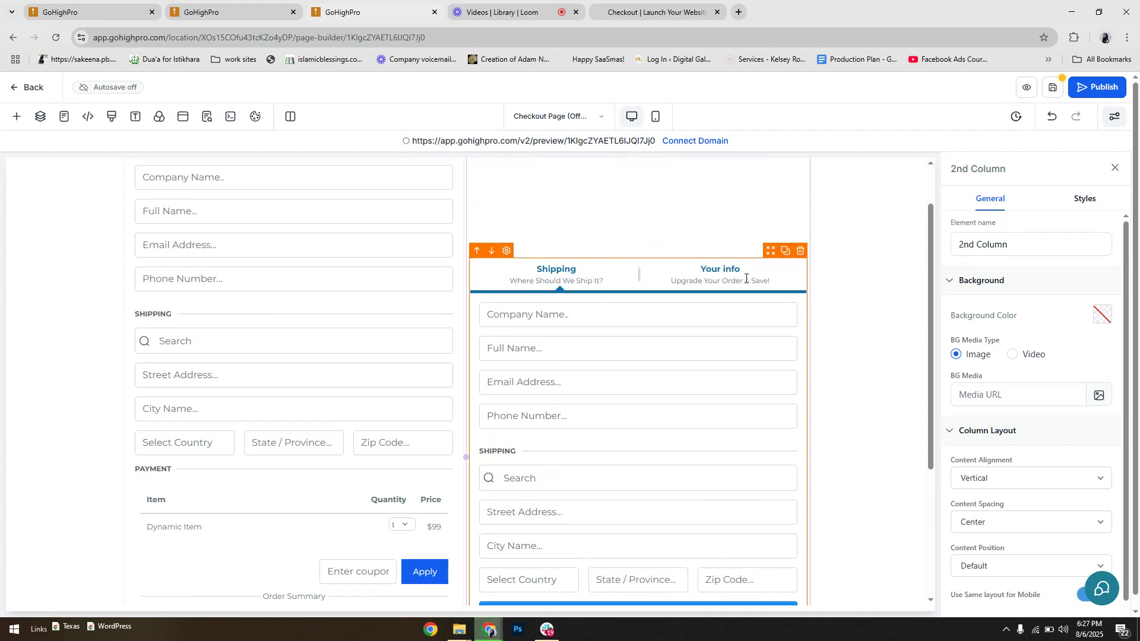
{"action": "scroll", "coordinate": [272, 252], "scroll_direction": "up", "scroll_amount": 1}
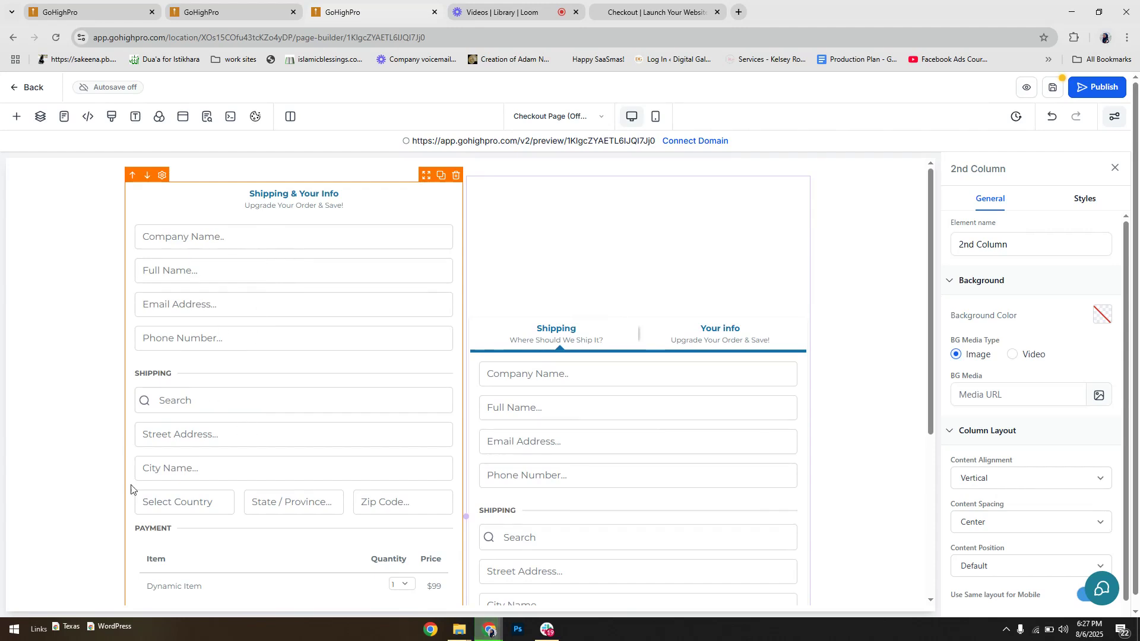
{"action": "scroll", "coordinate": [214, 404], "scroll_direction": "down", "scroll_amount": 2}
{"action": "scroll", "coordinate": [281, 327], "scroll_direction": "down", "scroll_amount": 1}
{"action": "scroll", "coordinate": [309, 395], "scroll_direction": "down", "scroll_amount": 2}
{"action": "scroll", "coordinate": [309, 395], "scroll_direction": "up", "scroll_amount": 4}
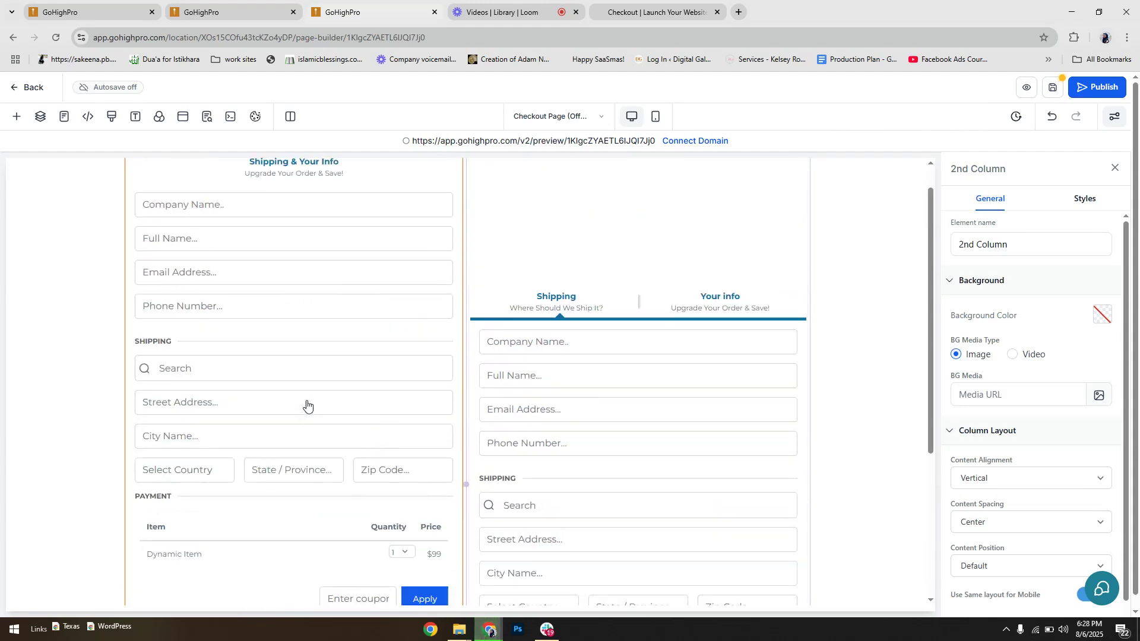
{"action": "scroll", "coordinate": [307, 406], "scroll_direction": "up", "scroll_amount": 1}
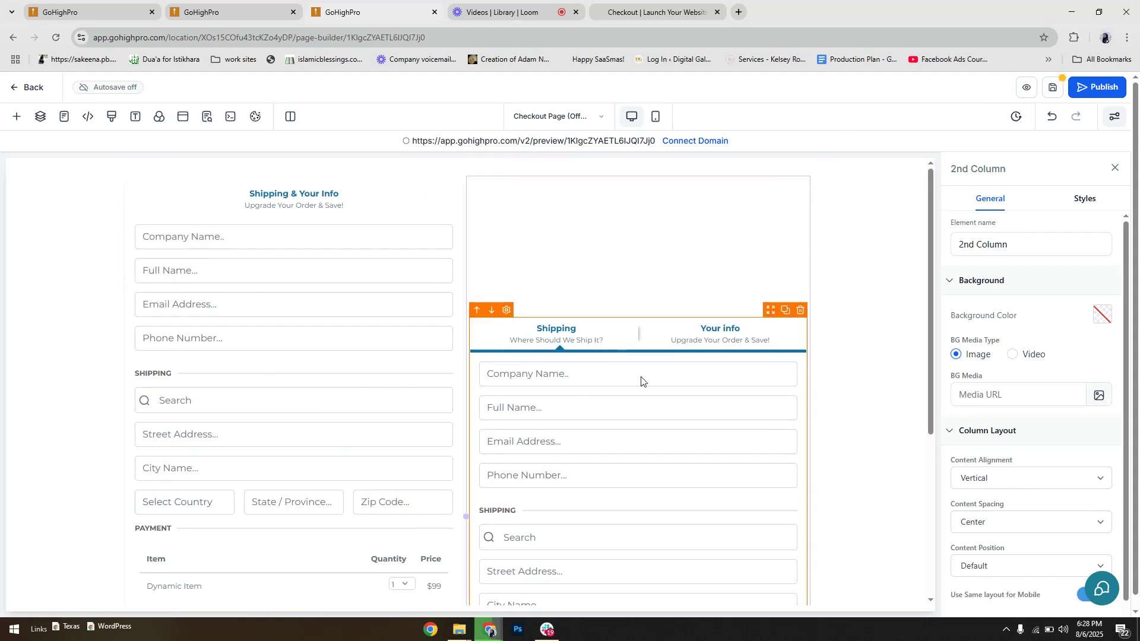
{"action": "scroll", "coordinate": [641, 380], "scroll_direction": "down", "scroll_amount": 2}
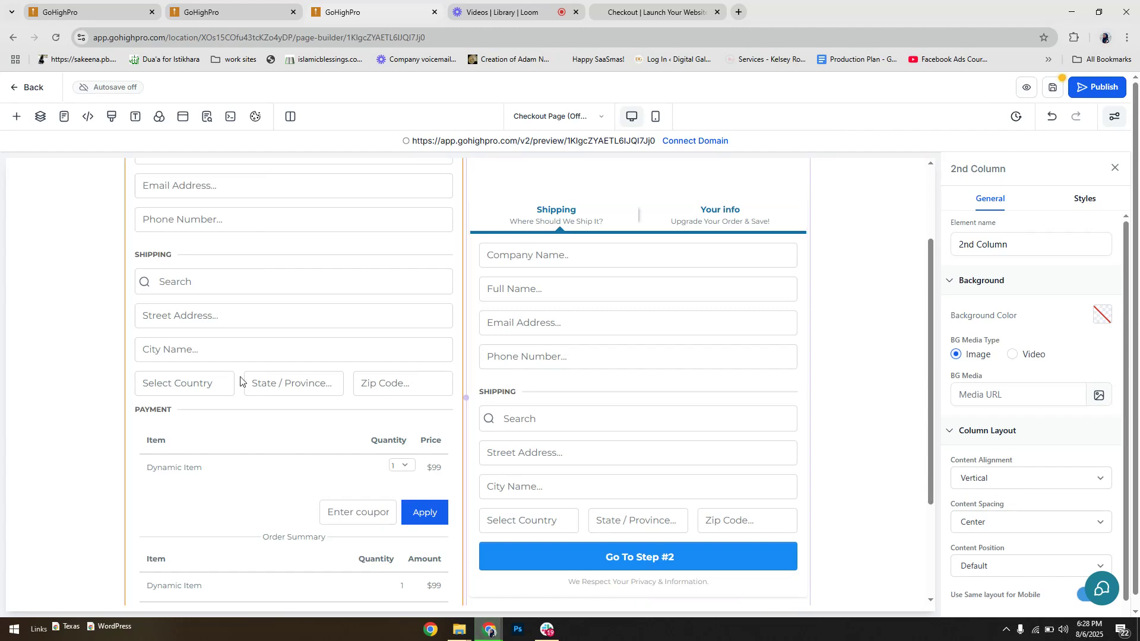
Delete the two-step order form from the second column
{"action": "scroll", "coordinate": [243, 374], "scroll_direction": "up", "scroll_amount": 2}
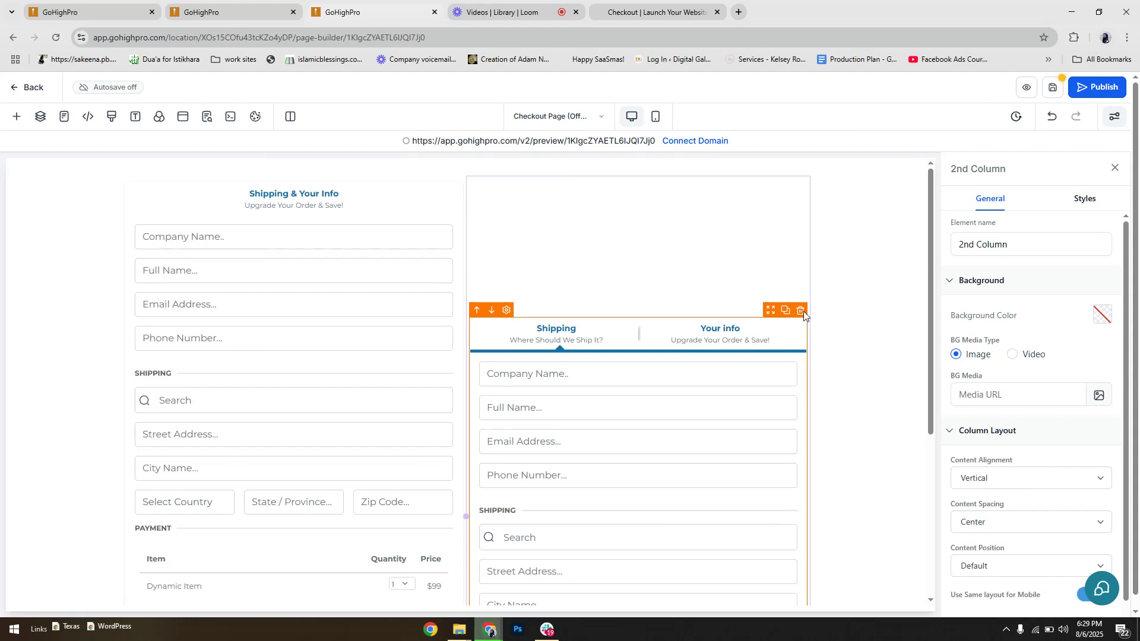
{"action": "left_click", "coordinate": [802, 312]}
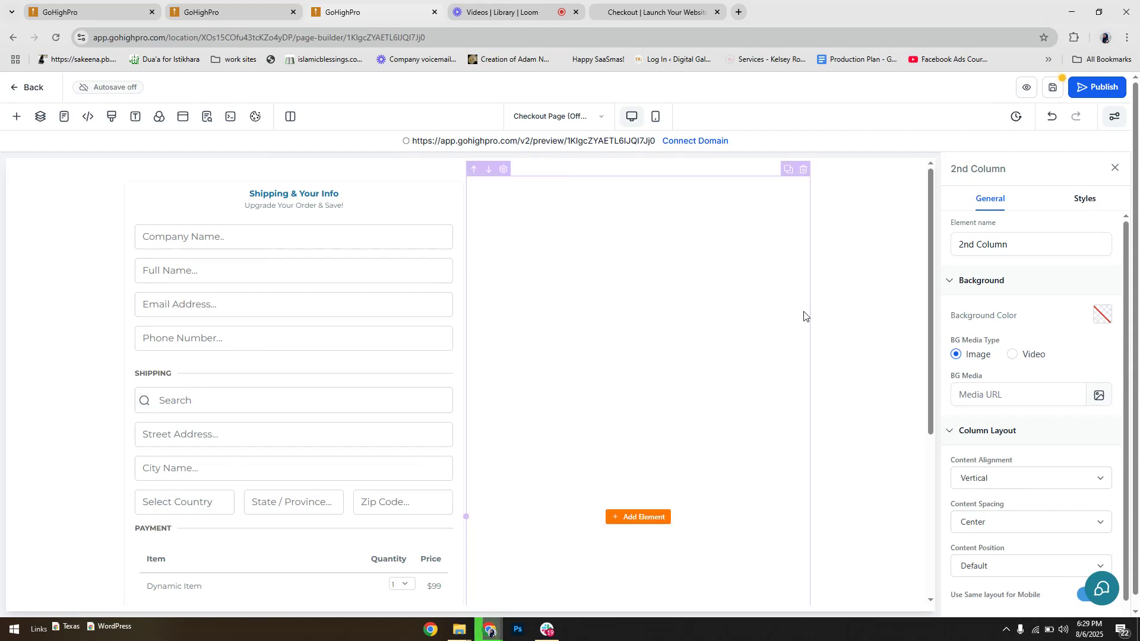
Add a Headline element to the second column and set its text to "Offer Name"
{"action": "left_click", "coordinate": [644, 517]}
{"action": "triple_click", "coordinate": [266, 207]}
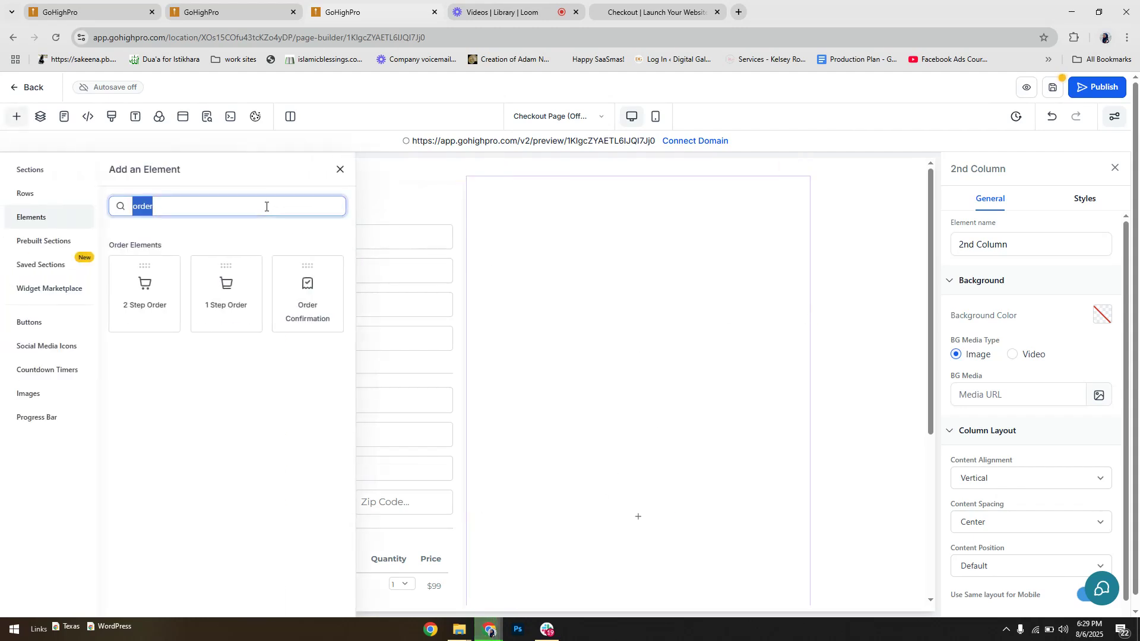
{"action": "key", "text": "BackSpace"}
{"action": "left_click_drag", "start_coordinate": [146, 267], "coordinate": [618, 252]}
{"action": "triple_click", "coordinate": [676, 512]}
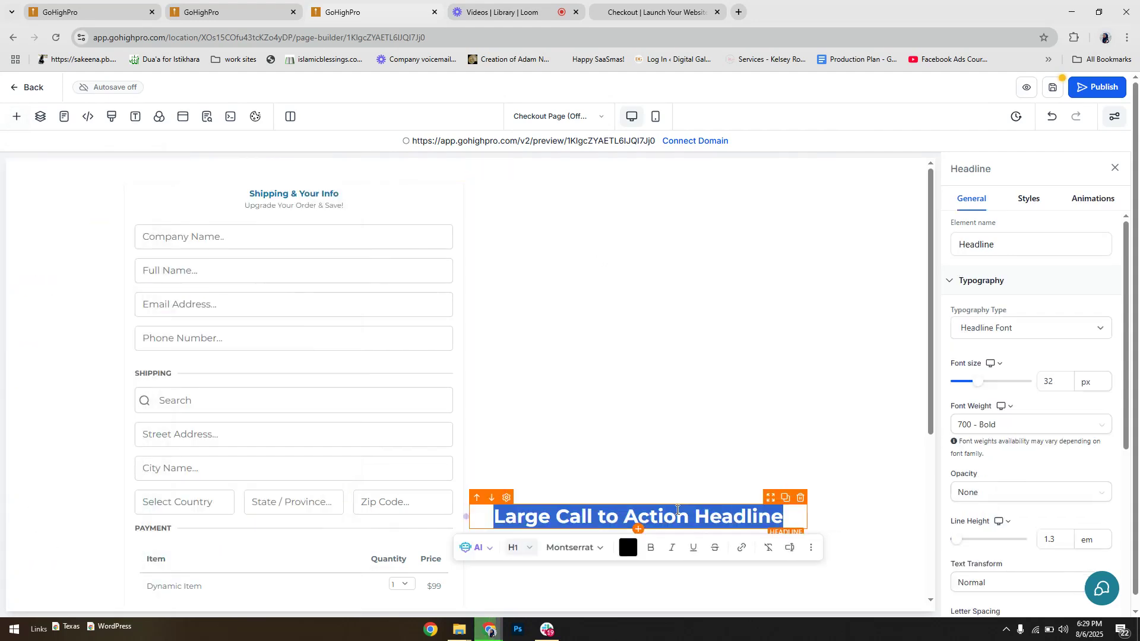
{"action": "key", "text": "BackSpace"}
{"action": "type", "text": "Offer "}
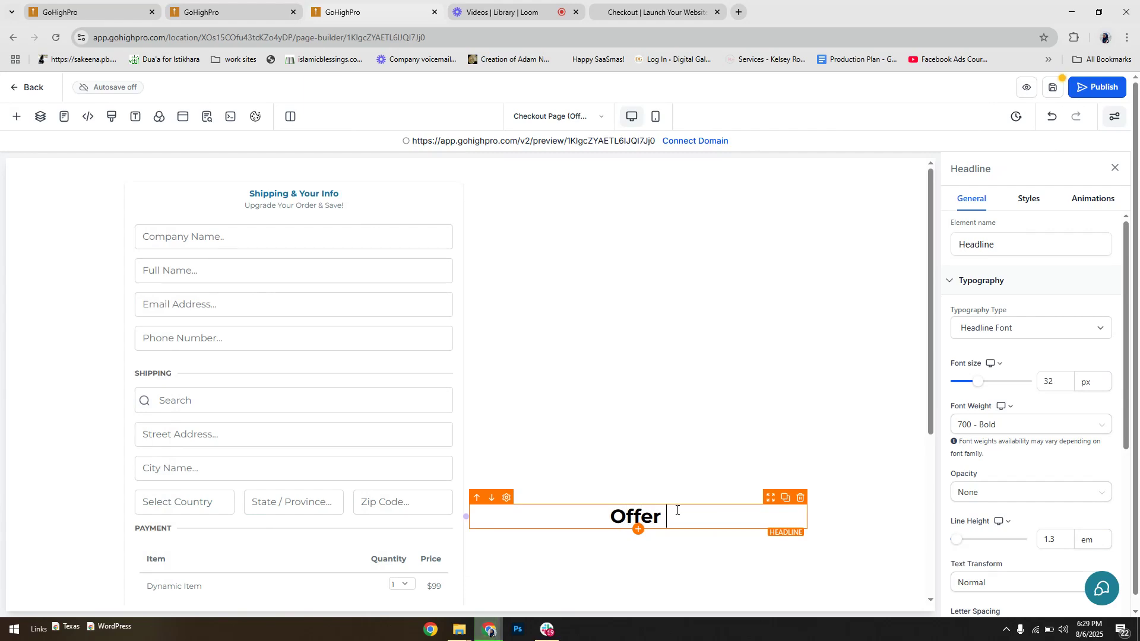
{"action": "type", "text": "Name"}
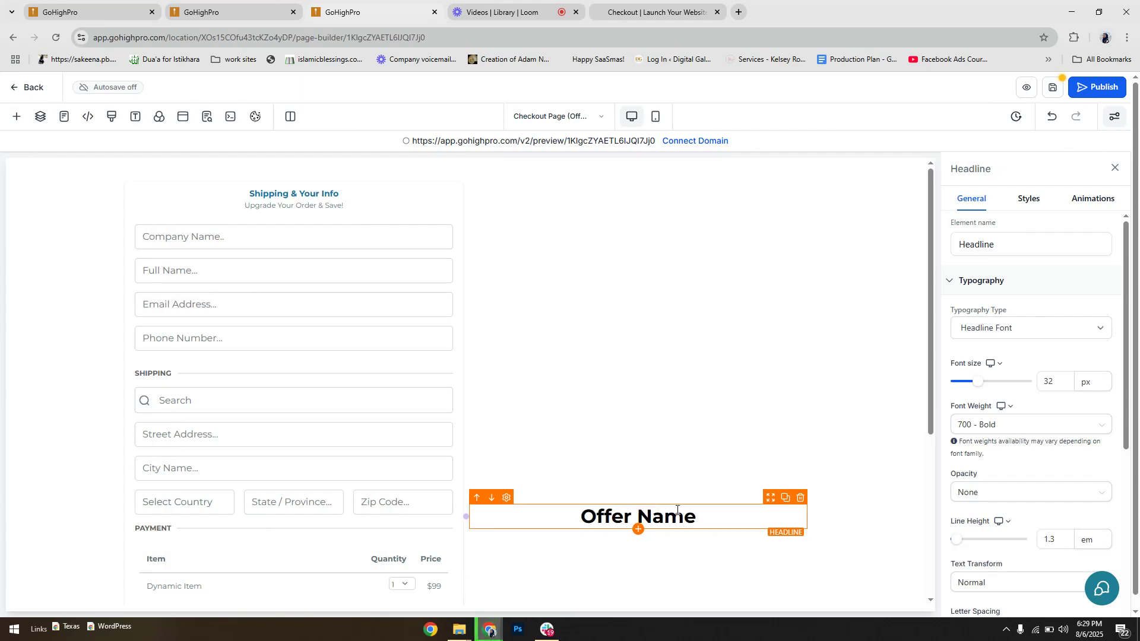
Insert an Image element directly below the "Offer Name" headline
{"action": "left_click", "coordinate": [639, 530]}
{"action": "left_click", "coordinate": [147, 205]}
{"action": "type", "text": "image"}
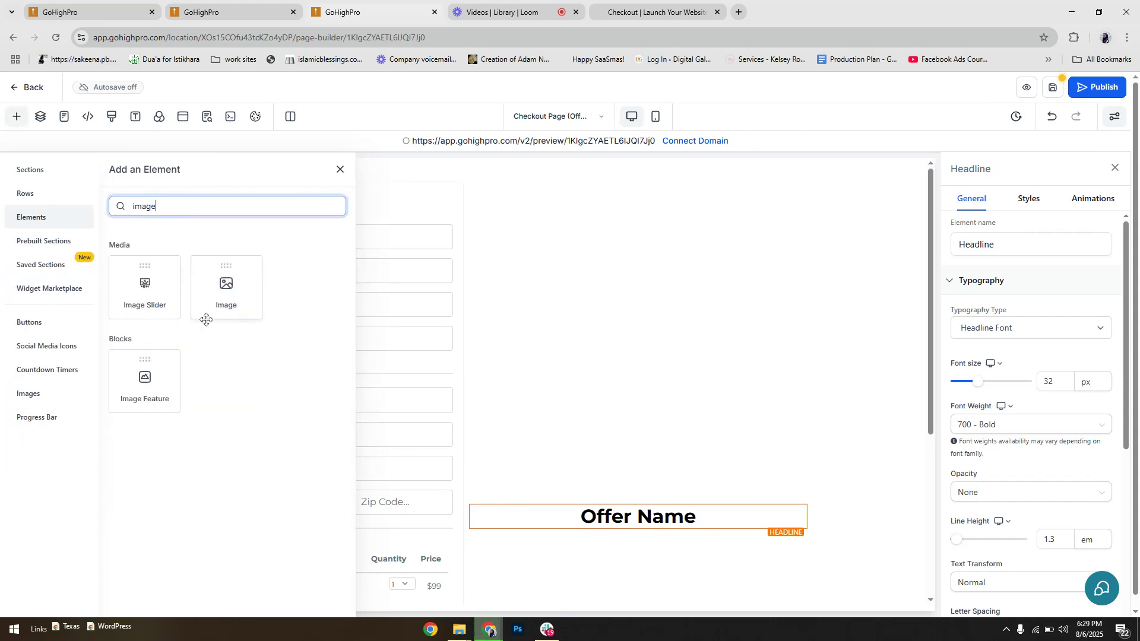
{"action": "left_click", "coordinate": [236, 301]}
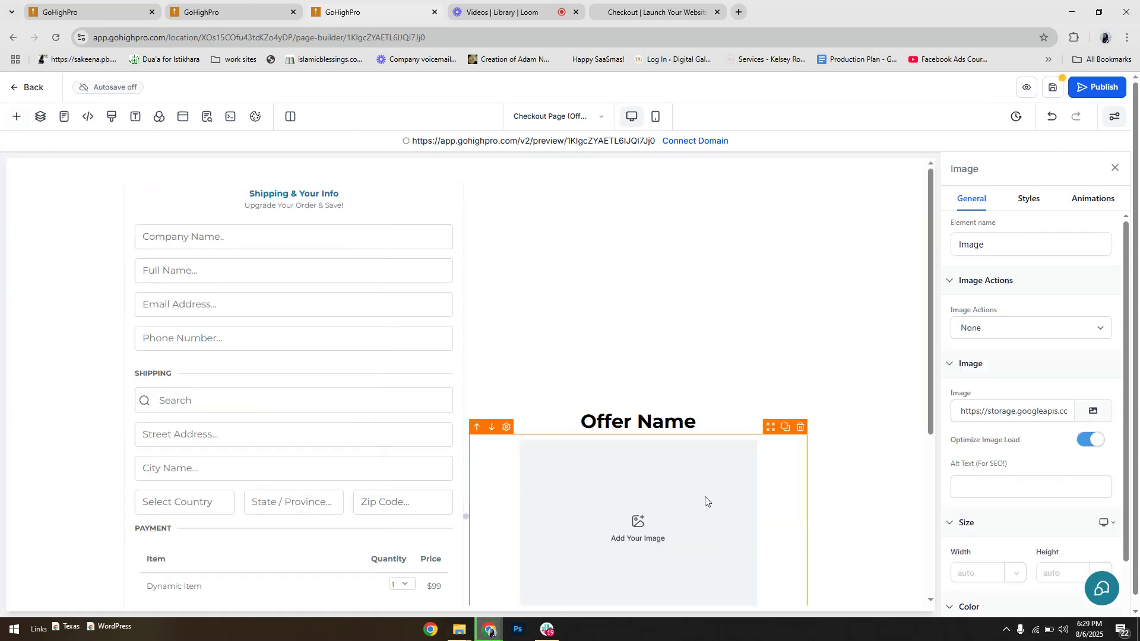
Add a Sub-Headline element below the image placeholder and set its text to "What It Includes:"
{"action": "scroll", "coordinate": [706, 500], "scroll_direction": "down", "scroll_amount": 4}
{"action": "left_click", "coordinate": [639, 386]}
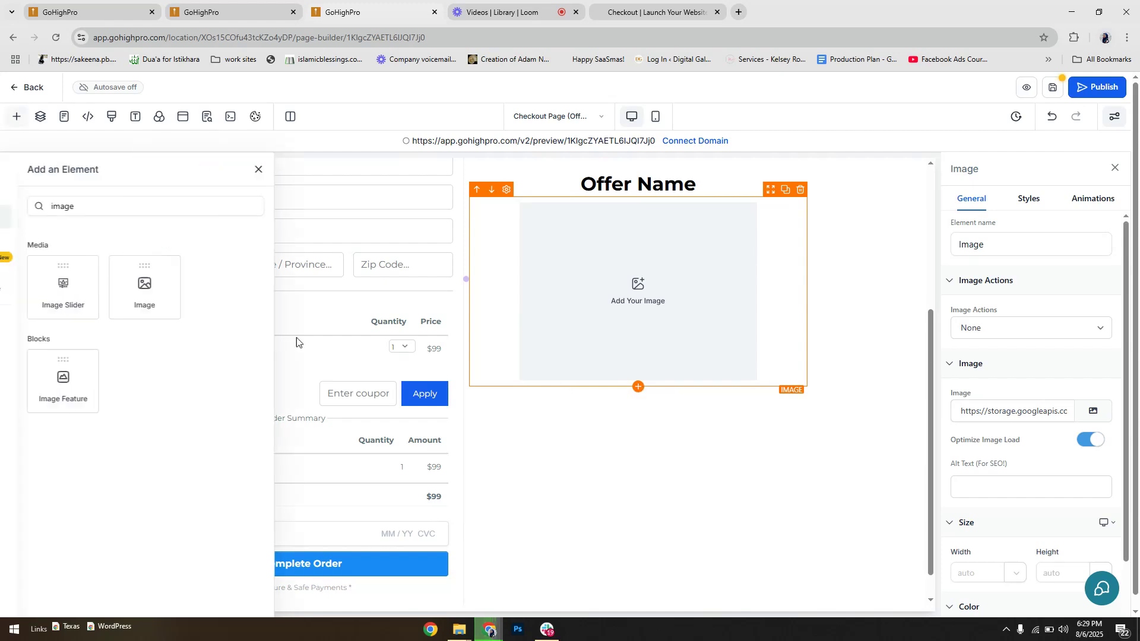
{"action": "left_click", "coordinate": [204, 207]}
{"action": "key", "text": "ctrl+a"}
{"action": "key", "text": "BackSpace"}
{"action": "left_click", "coordinate": [216, 267]}
{"action": "triple_click", "coordinate": [692, 386]}
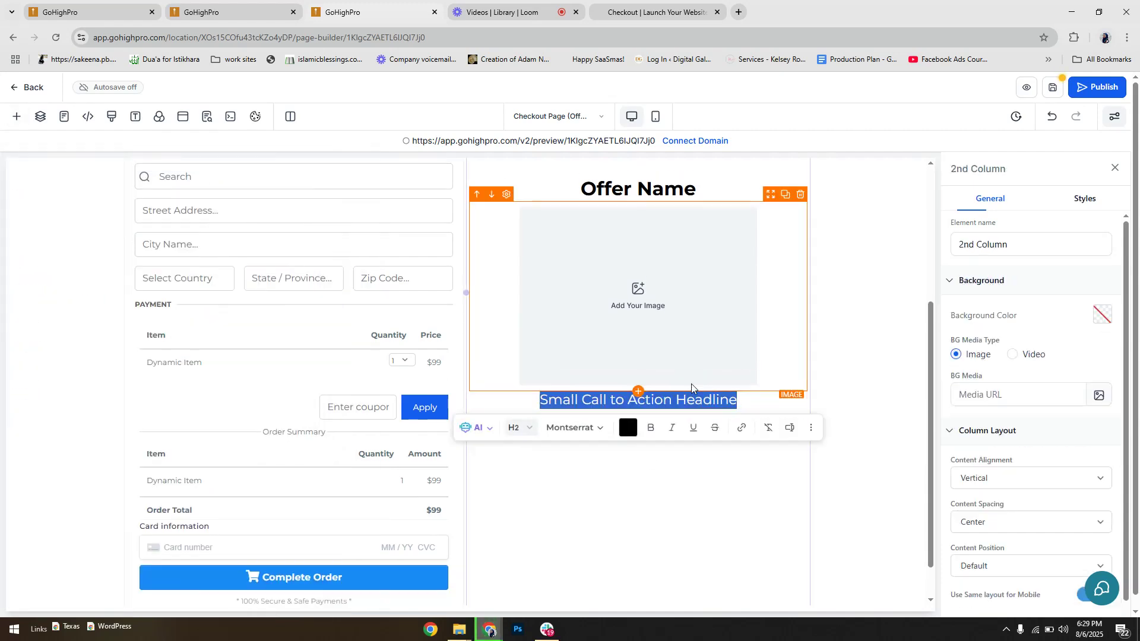
{"action": "type", "text": "What It Includes:"}
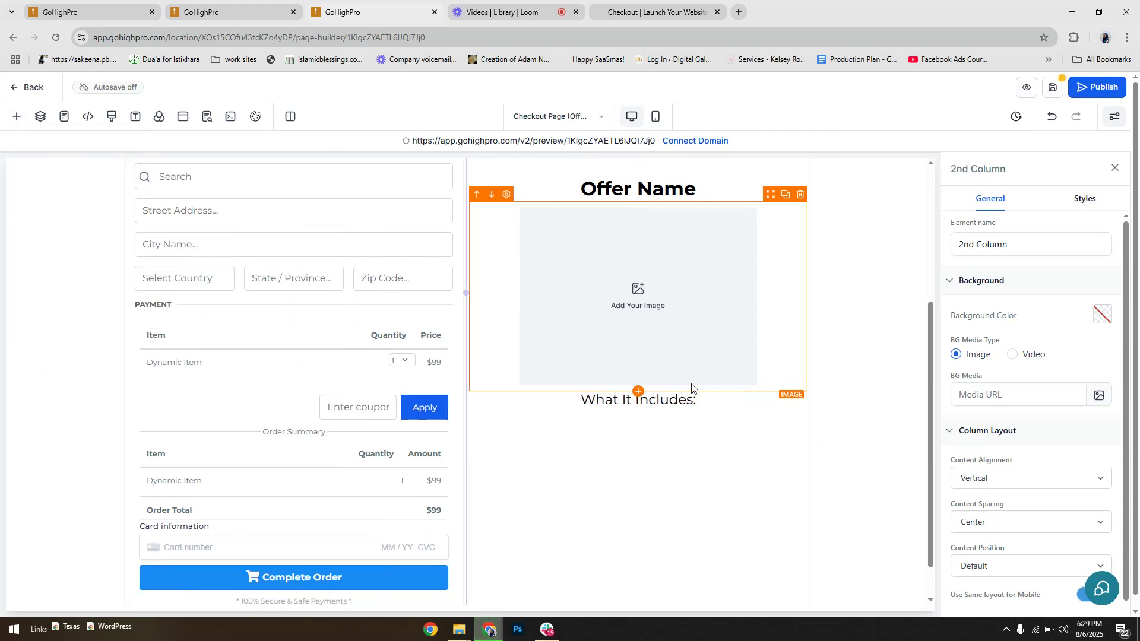
Add a Paragraph element directly below the "What It Includes:" sub-headline and set its font size to 16 px
{"action": "left_click", "coordinate": [638, 409]}
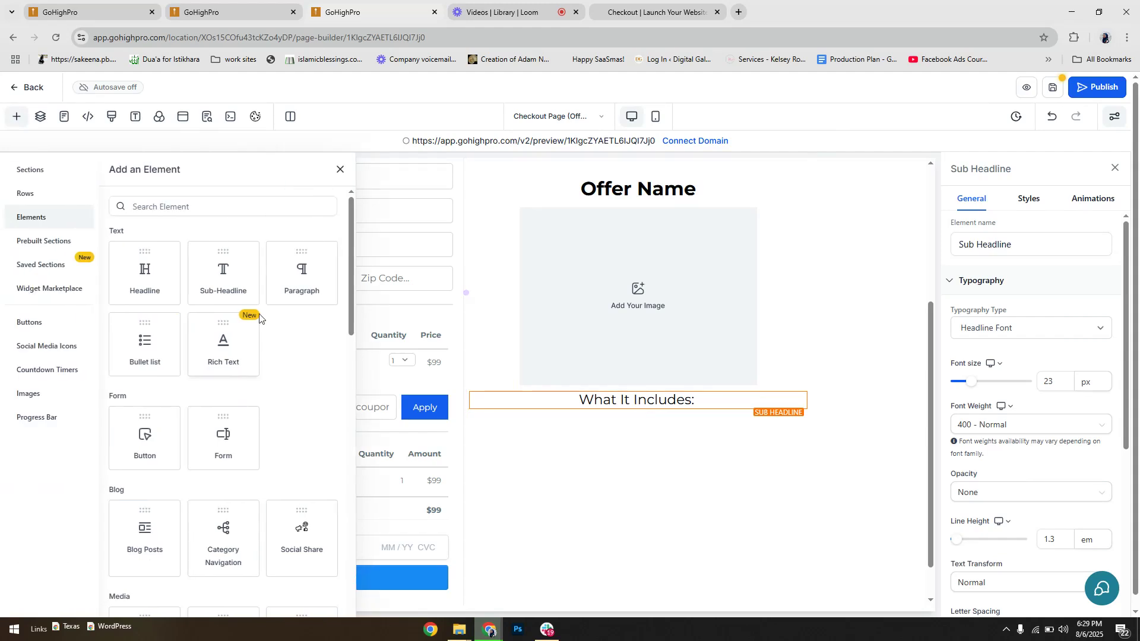
{"action": "left_click", "coordinate": [302, 274]}
{"action": "double_click", "coordinate": [1052, 381]}
{"action": "type", "text": "16"}
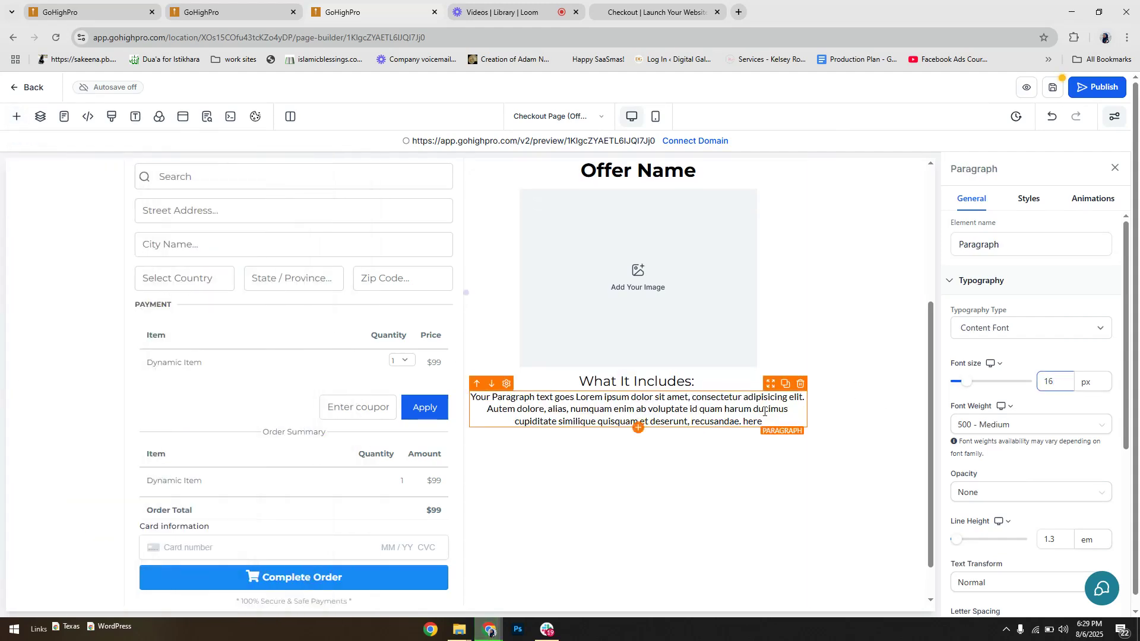
Try the 600 - Semi-Bold font weight on the paragraph and return it to 500 - Medium
{"action": "left_click", "coordinate": [996, 431]}
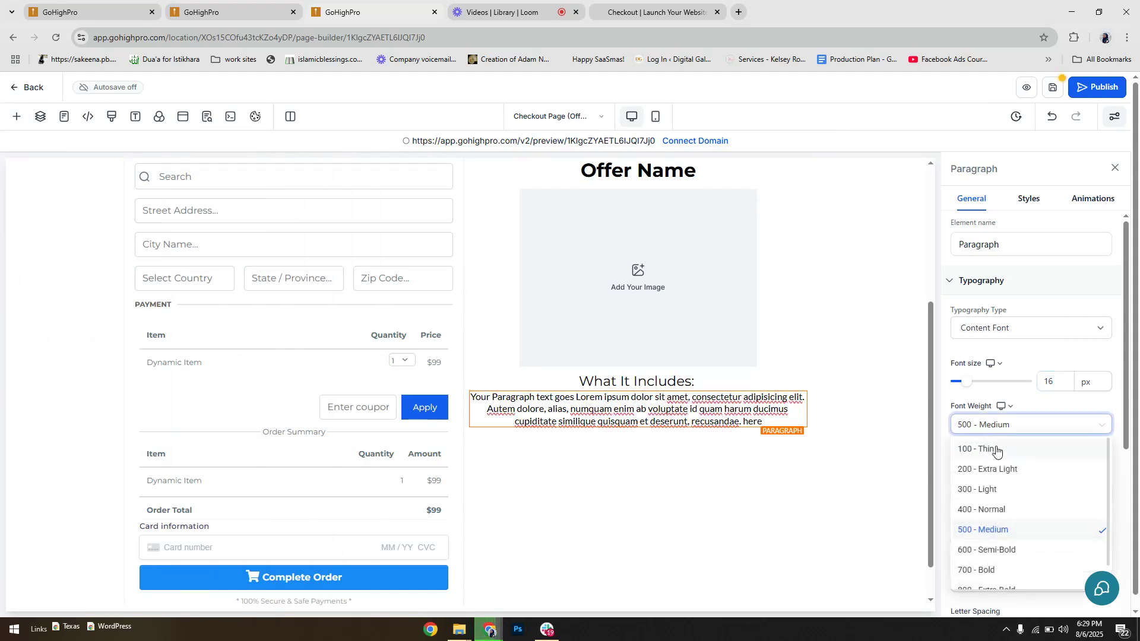
{"action": "left_click", "coordinate": [1008, 549]}
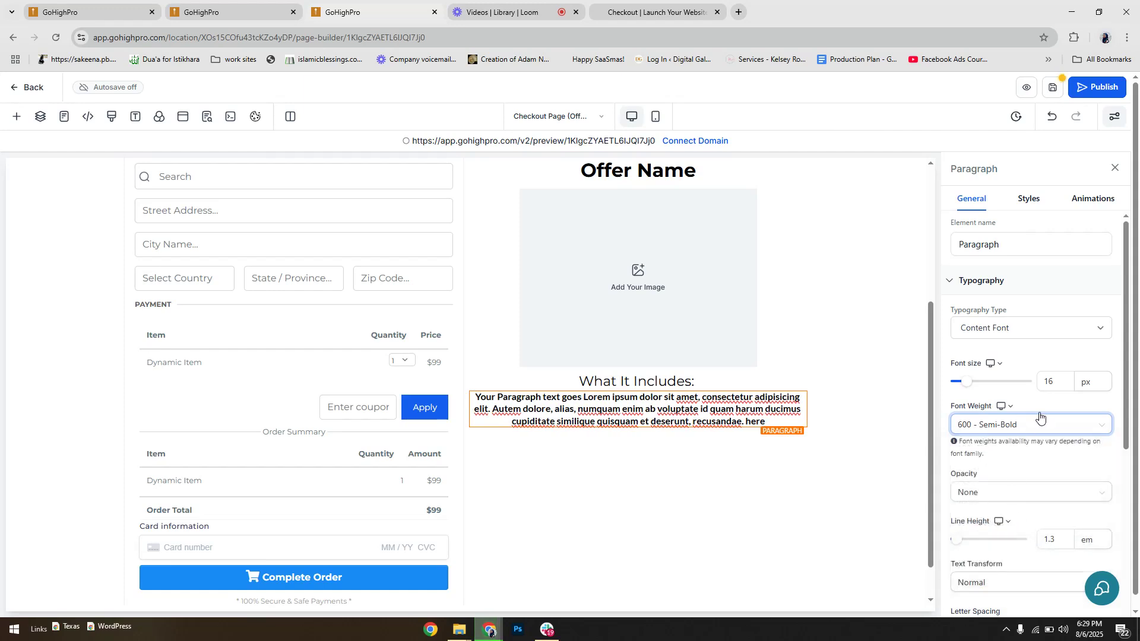
{"action": "left_click", "coordinate": [1014, 432]}
{"action": "left_click", "coordinate": [1001, 530]}
Set the paragraph's font size to 18 px
{"action": "left_click", "coordinate": [1058, 382]}
{"action": "key", "text": "BackSpace"}
{"action": "type", "text": "8"}
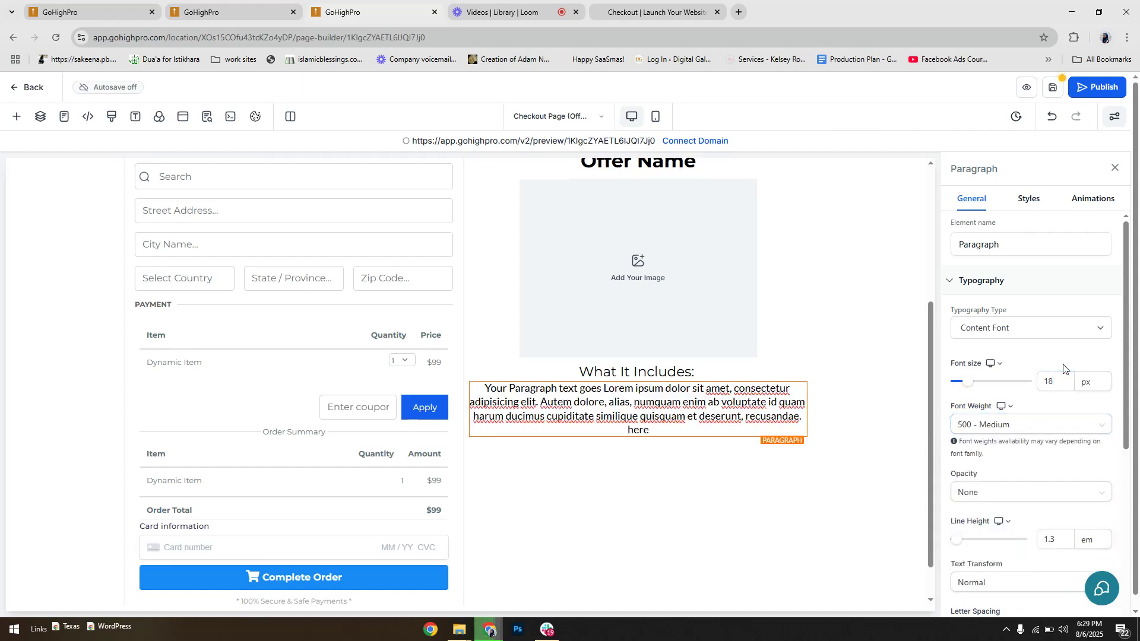
Set the paragraph's left and right padding to 10 px
{"action": "scroll", "coordinate": [988, 475], "scroll_direction": "down", "scroll_amount": 2}
{"action": "left_click", "coordinate": [1033, 198]}
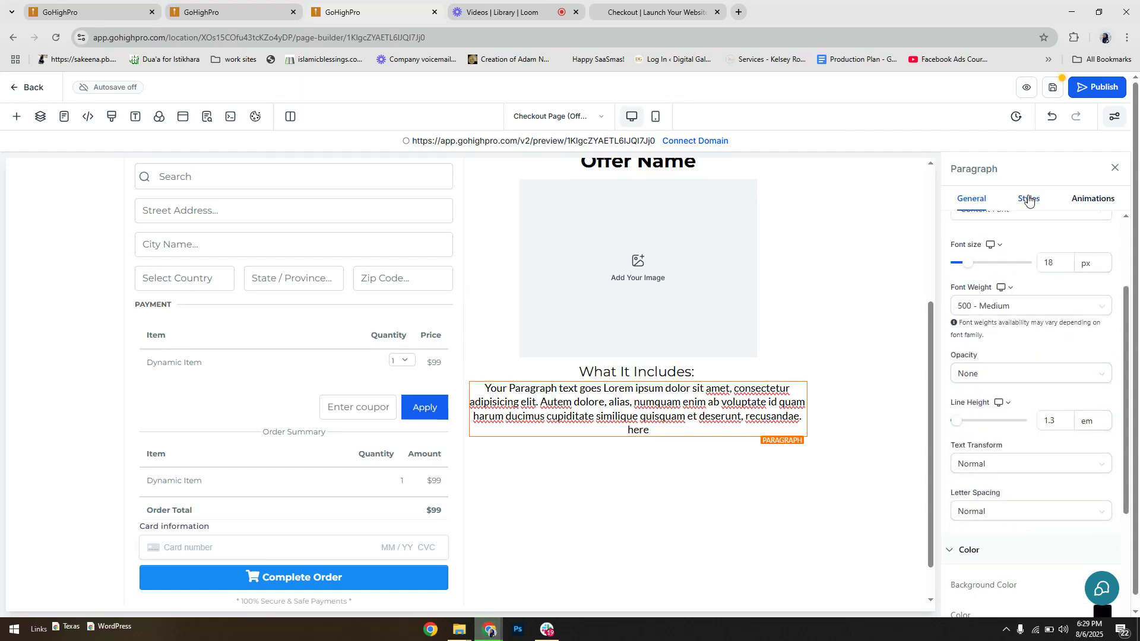
{"action": "left_click", "coordinate": [1001, 299]}
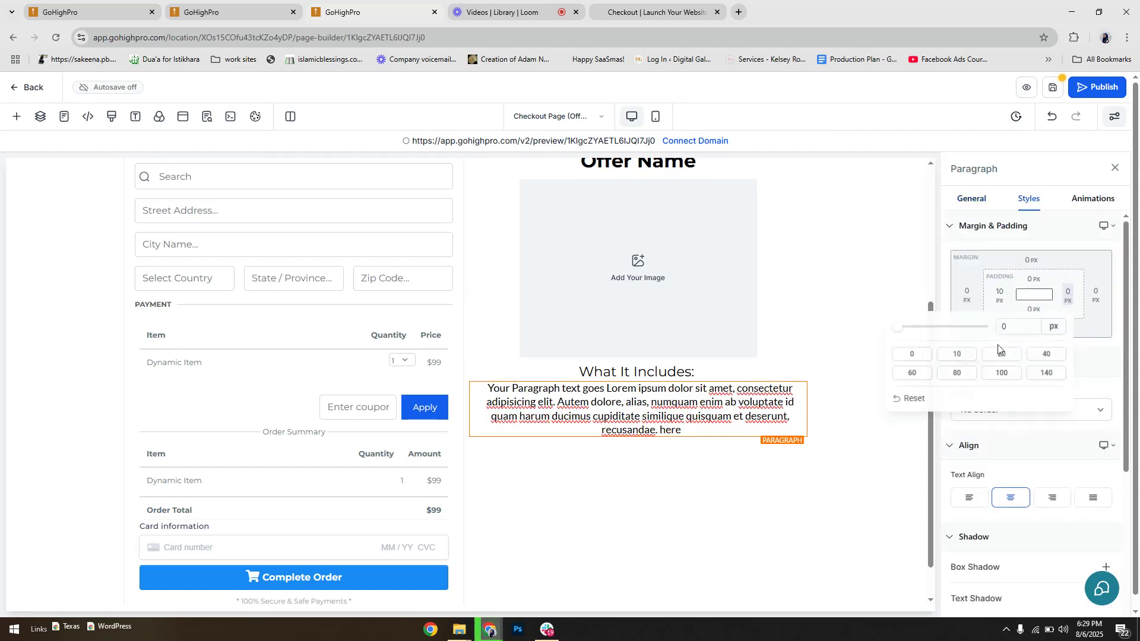
{"action": "left_click", "coordinate": [969, 356]}
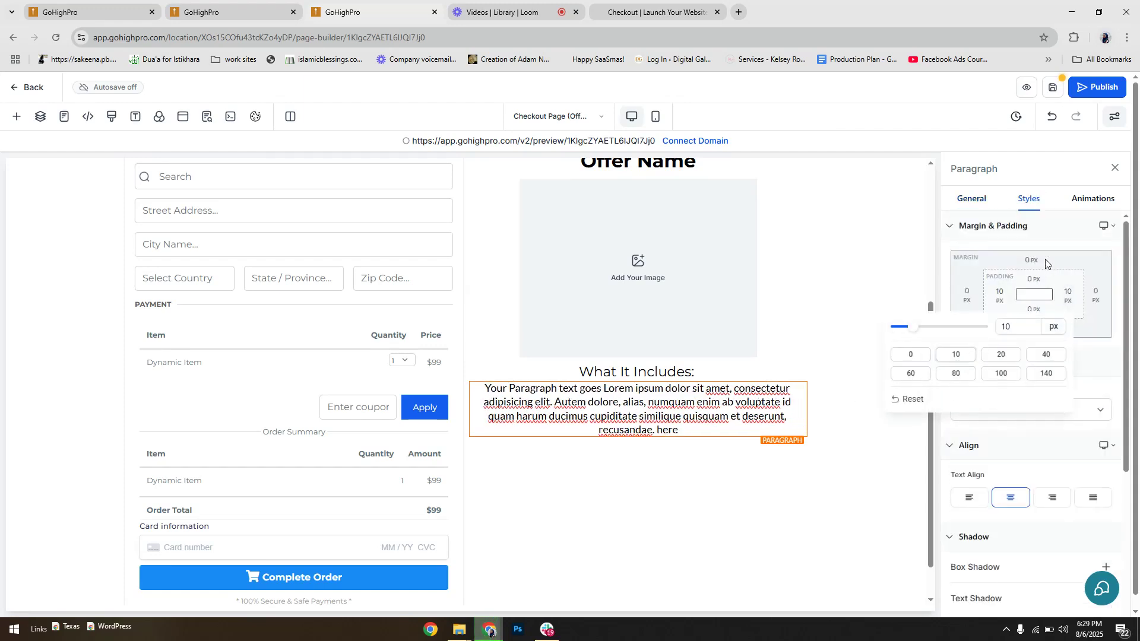
Add a Bullet List element below the paragraph and set its font size to 18 px
{"action": "left_click", "coordinate": [638, 440]}
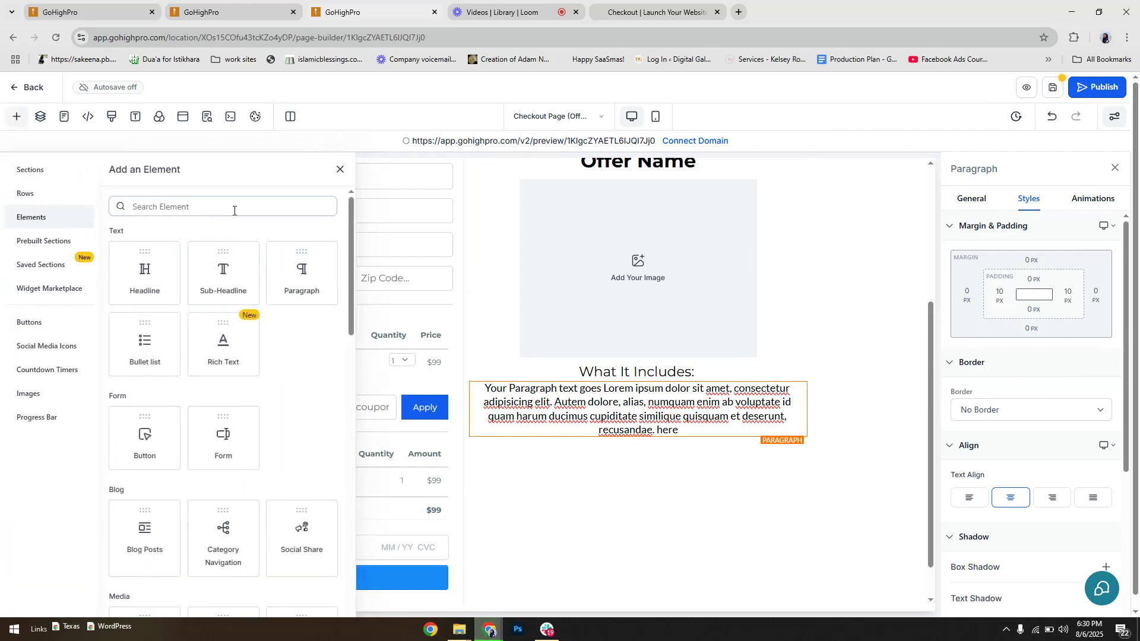
{"action": "left_click", "coordinate": [146, 340]}
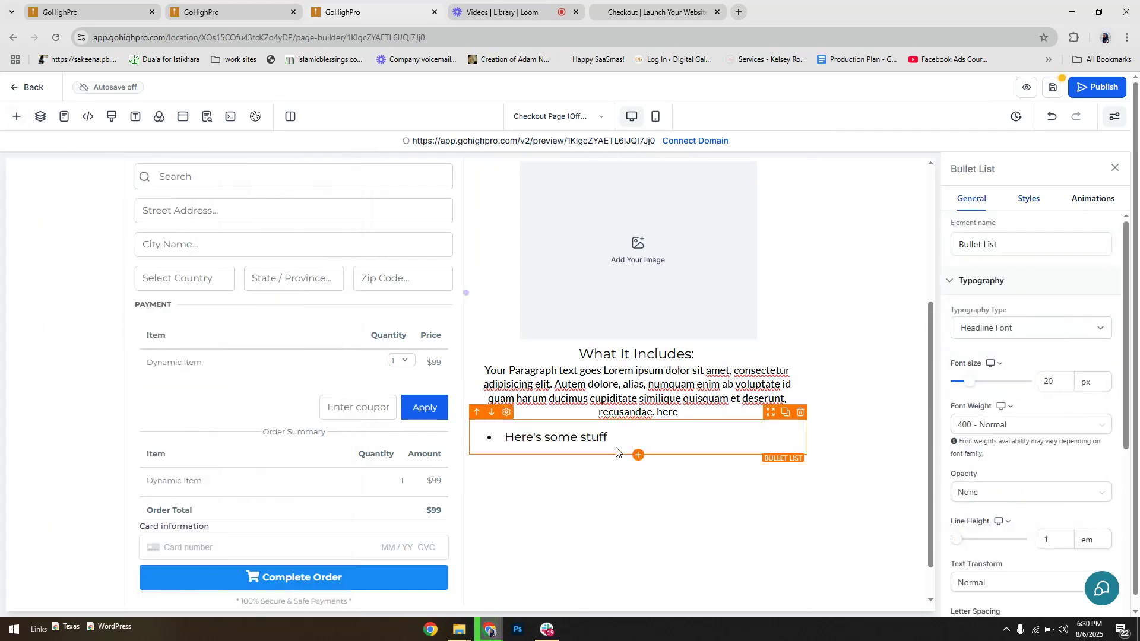
{"action": "double_click", "coordinate": [1047, 378]}
{"action": "type", "text": "18"}
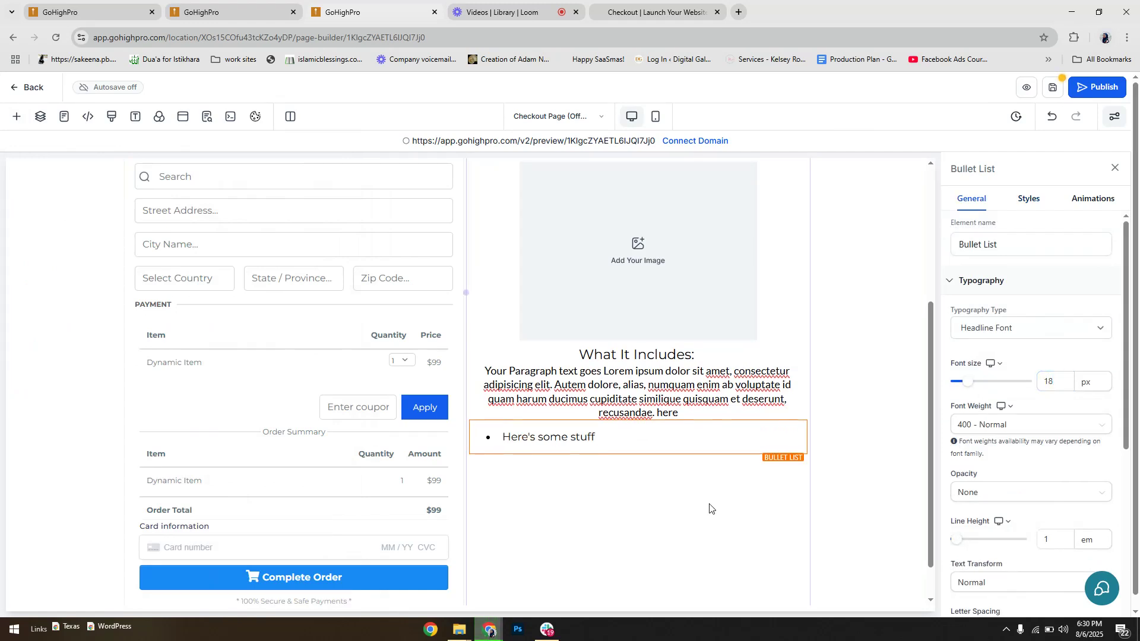
Duplicate the bullet list four times so that five copies are stacked below the paragraph
{"action": "left_click", "coordinate": [785, 421]}
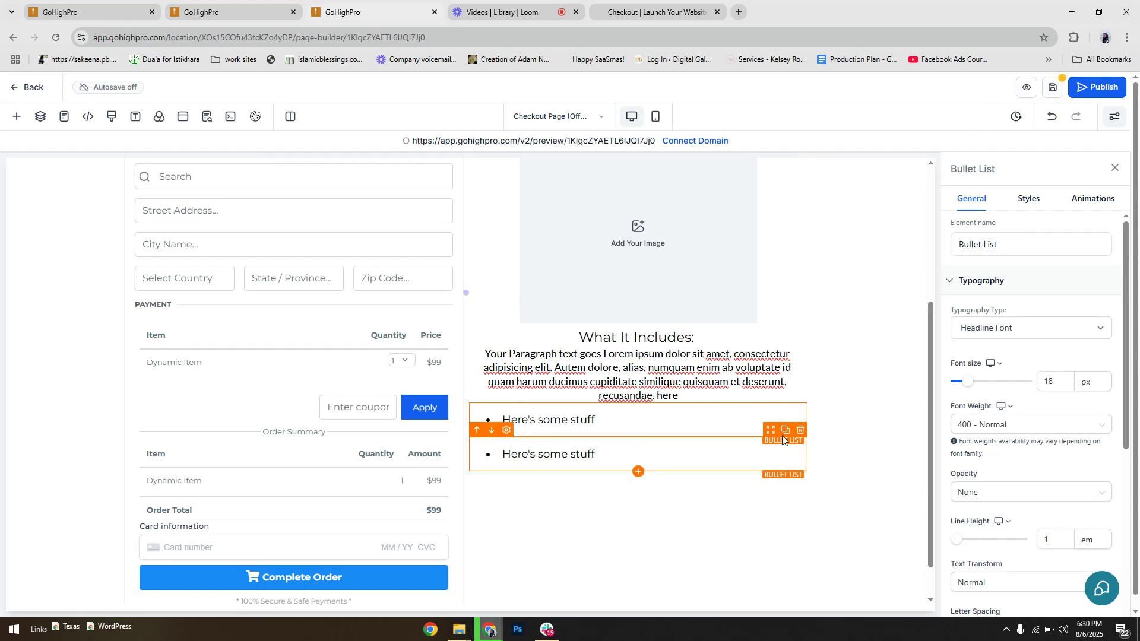
{"action": "left_click", "coordinate": [785, 432]}
{"action": "left_click", "coordinate": [785, 446]}
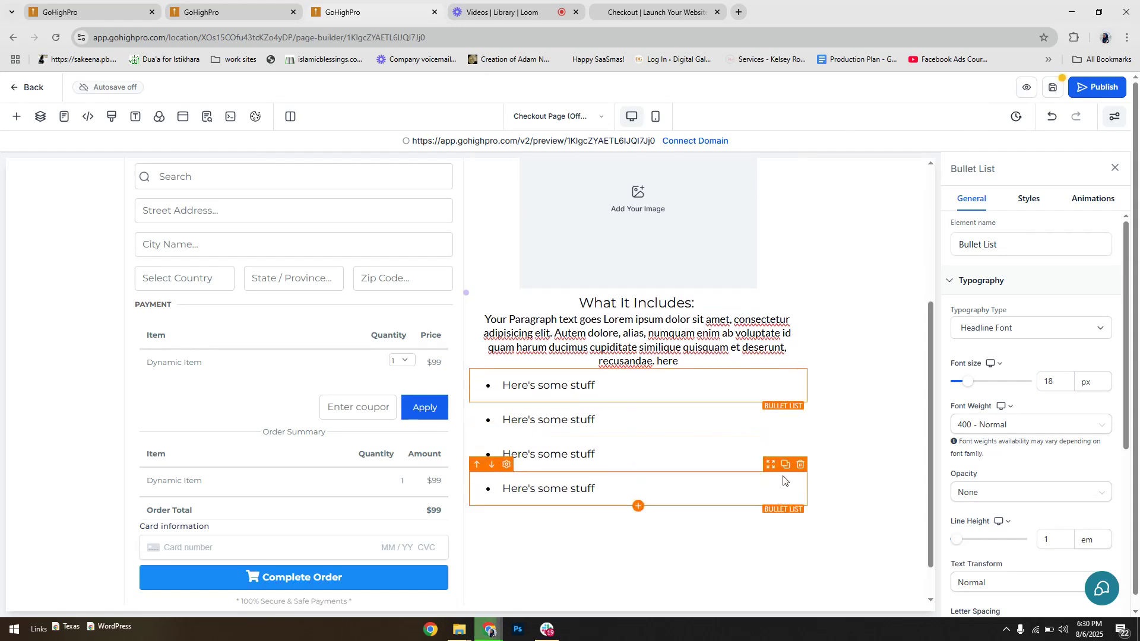
{"action": "left_click", "coordinate": [785, 463]}
{"action": "left_click", "coordinate": [860, 419]}
Open the one-step order form's settings and hide the company name field
{"action": "scroll", "coordinate": [860, 420], "scroll_direction": "up", "scroll_amount": 4}
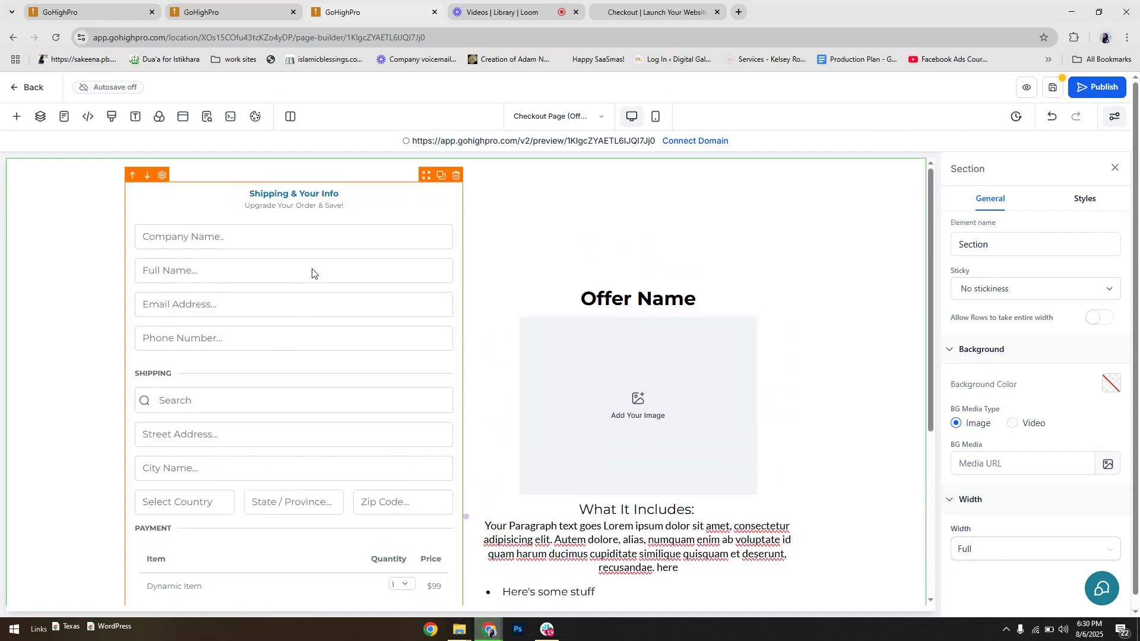
{"action": "left_click", "coordinate": [423, 180]}
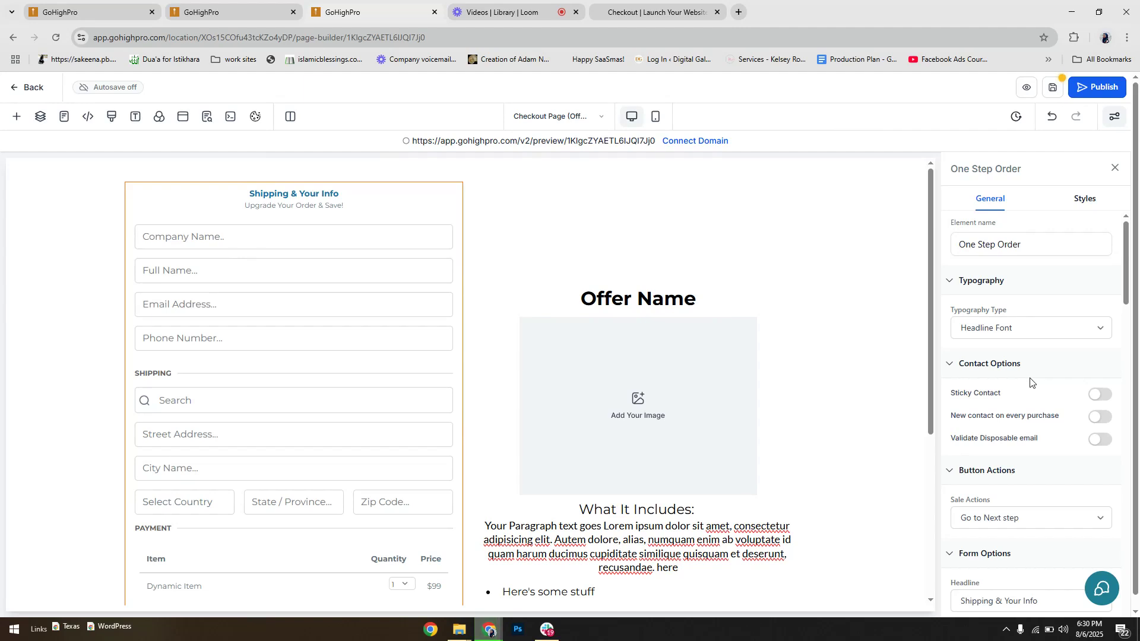
{"action": "scroll", "coordinate": [1031, 382], "scroll_direction": "down", "scroll_amount": 4}
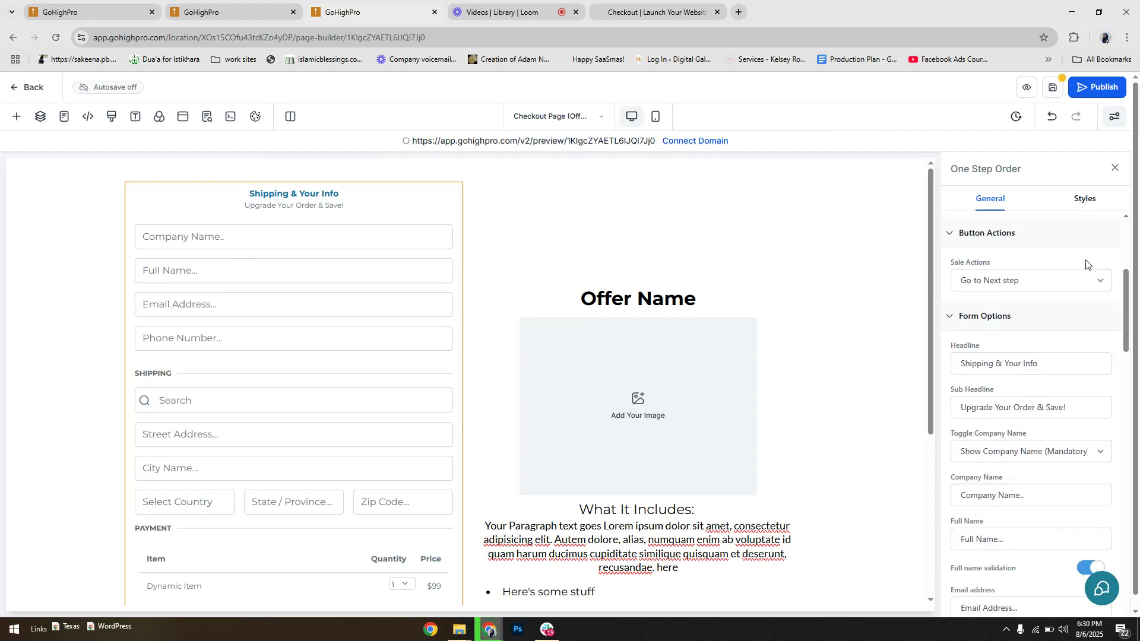
{"action": "scroll", "coordinate": [1033, 401], "scroll_direction": "down", "scroll_amount": 1}
{"action": "left_click", "coordinate": [1035, 393]}
{"action": "left_click", "coordinate": [1034, 443]}
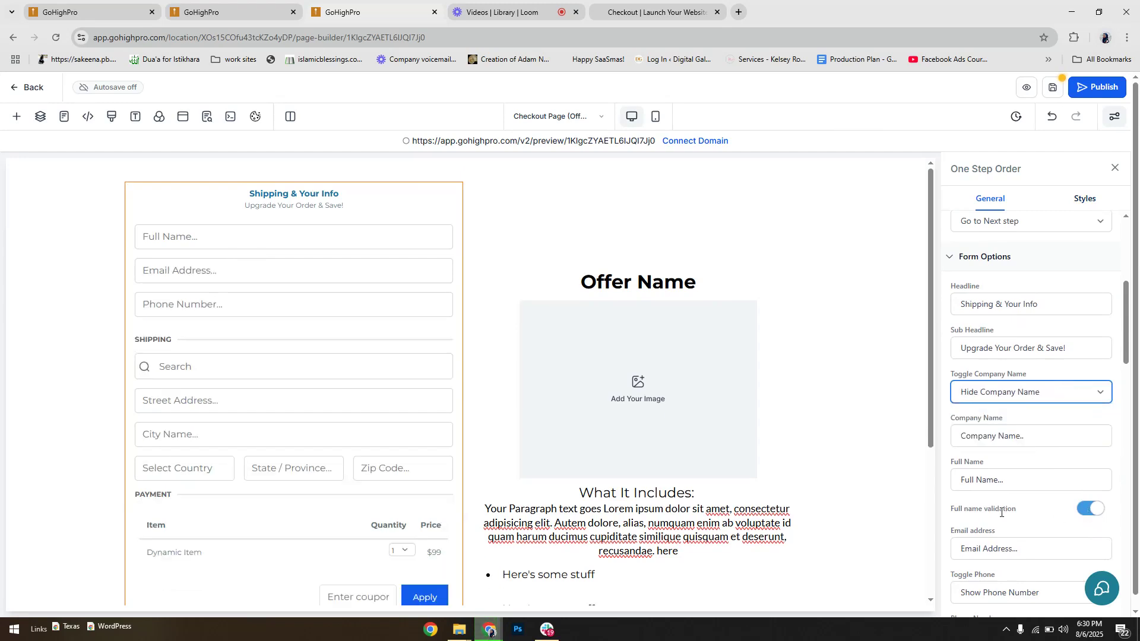
Turn off full name validation for the one-step order form
{"action": "left_click_drag", "start_coordinate": [950, 509], "coordinate": [1020, 512]}
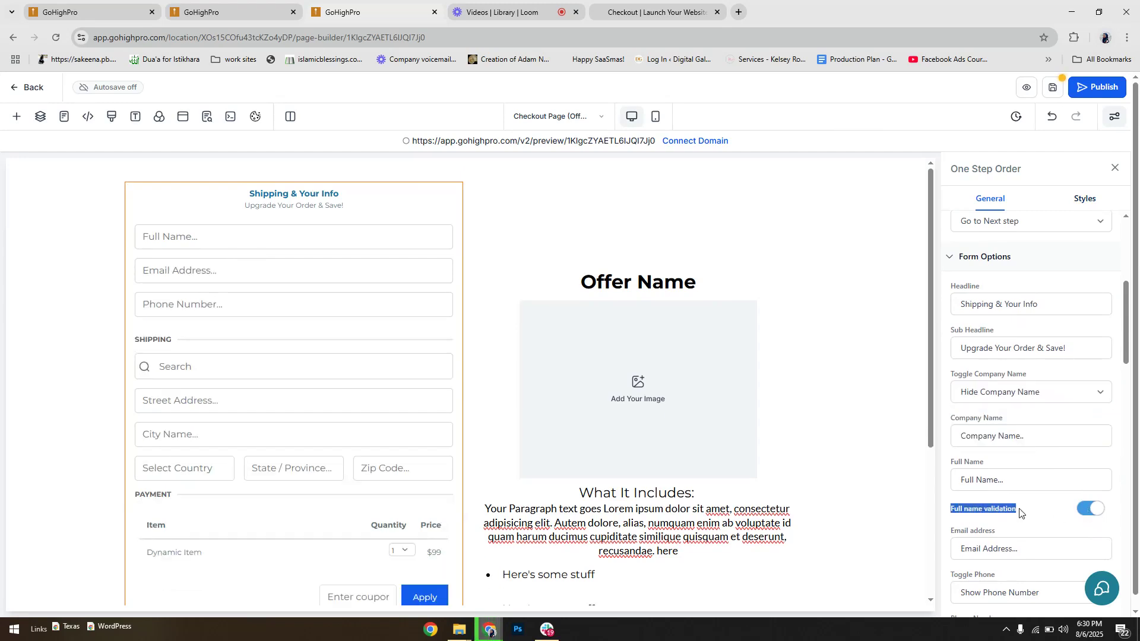
{"action": "left_click", "coordinate": [1043, 510]}
{"action": "left_click", "coordinate": [1087, 517]}
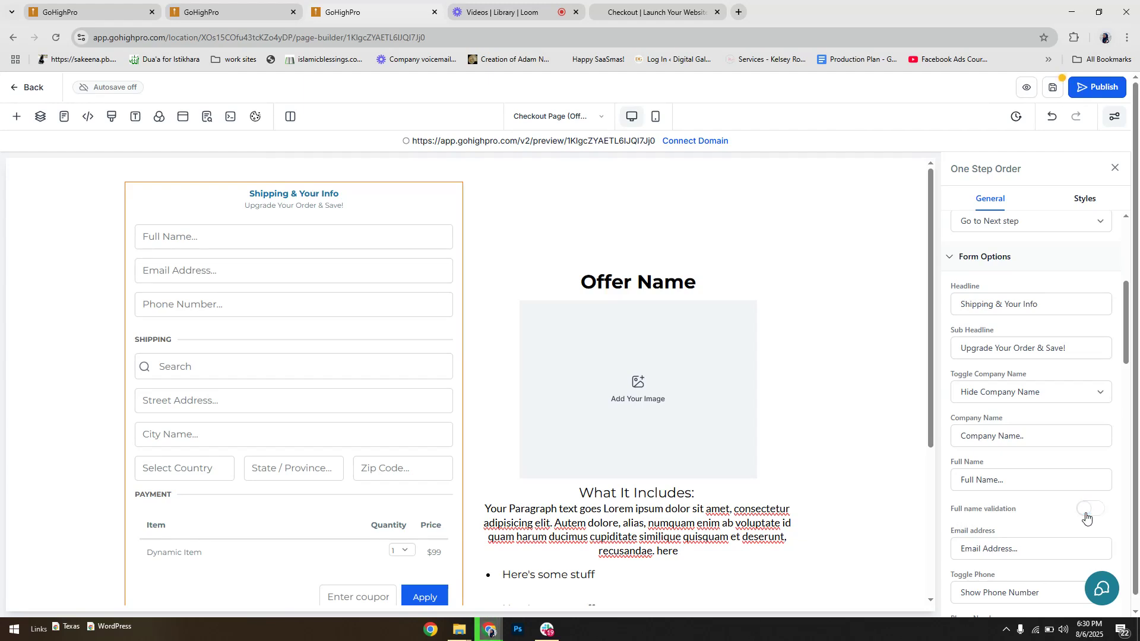
Turn on the phone country code picker for the order form's phone number field
{"action": "scroll", "coordinate": [1062, 515], "scroll_direction": "down", "scroll_amount": 3}
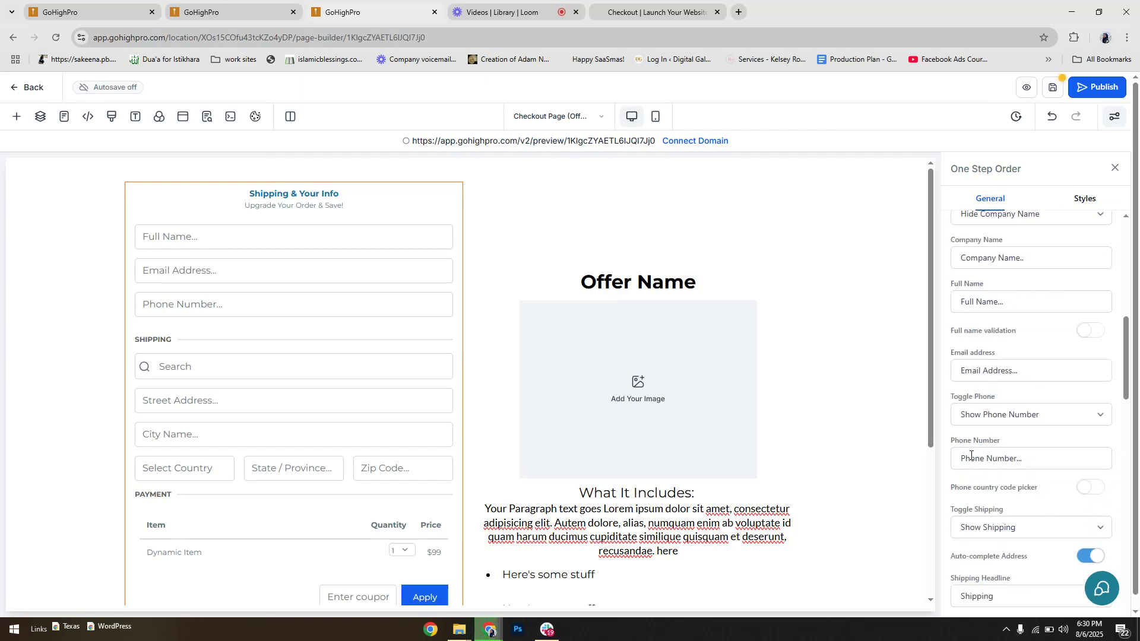
{"action": "left_click_drag", "start_coordinate": [951, 490], "coordinate": [1040, 490]}
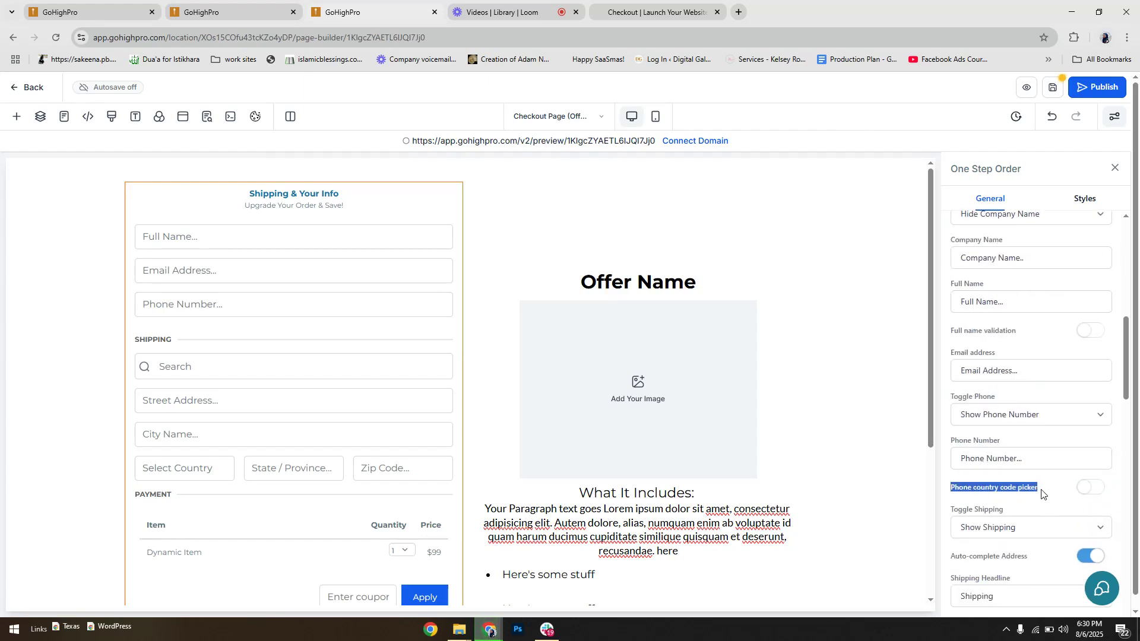
{"action": "left_click", "coordinate": [1084, 491]}
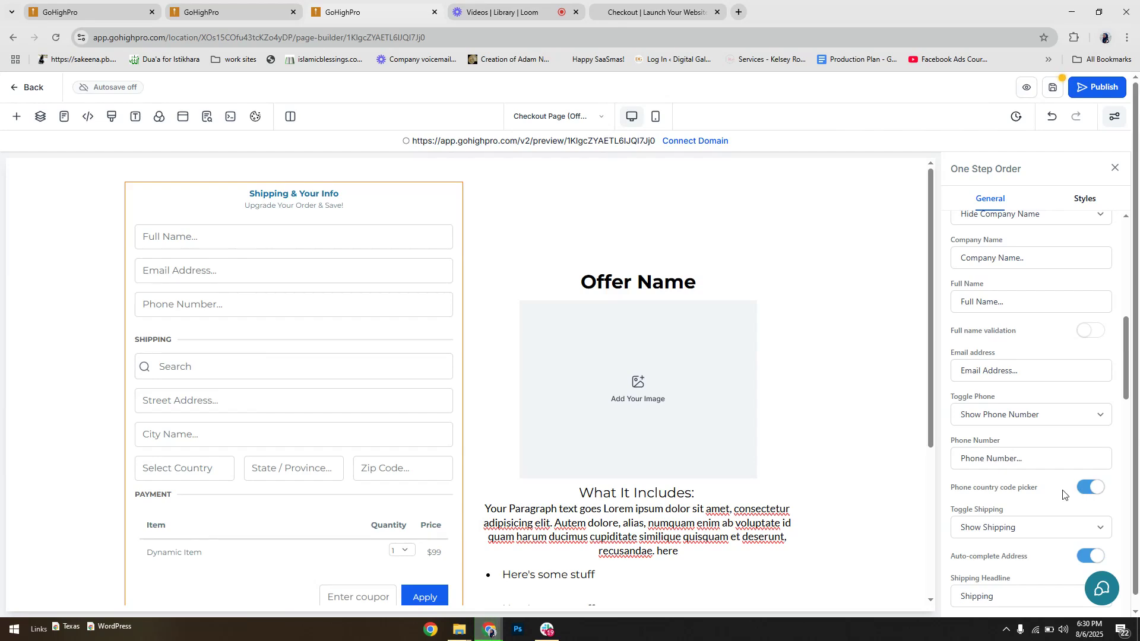
Hide the shipping section of the one-step order form
{"action": "scroll", "coordinate": [1063, 494], "scroll_direction": "down", "scroll_amount": 3}
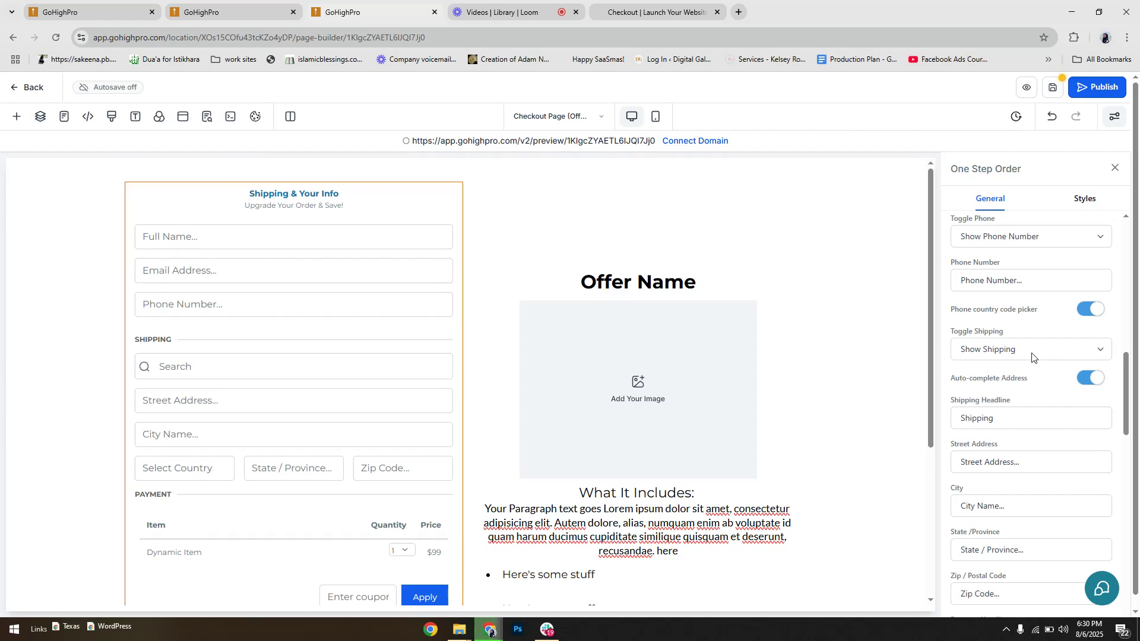
{"action": "left_click", "coordinate": [998, 355]}
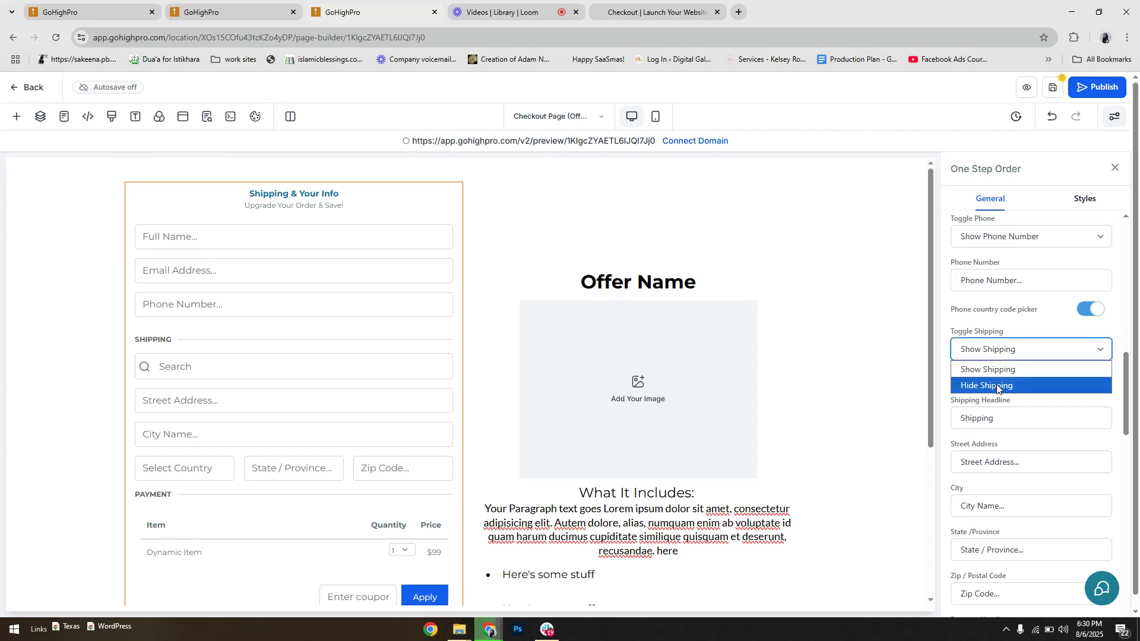
{"action": "left_click", "coordinate": [999, 386]}
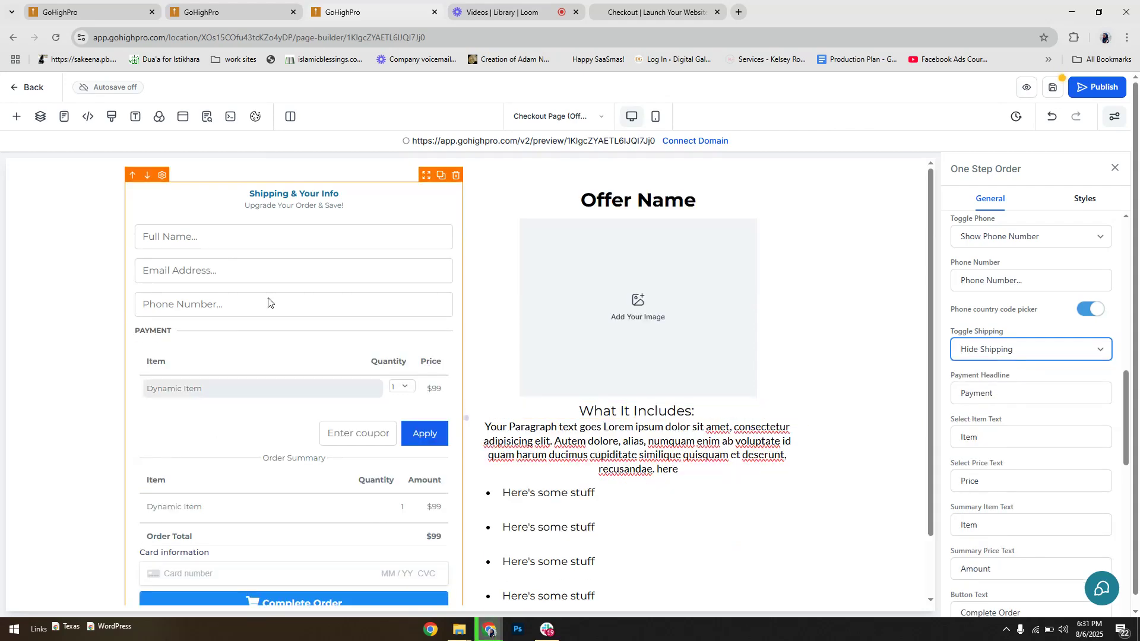
Delete the last bullet list at the end of the offer description column
{"action": "scroll", "coordinate": [214, 458], "scroll_direction": "down", "scroll_amount": 1}
{"action": "scroll", "coordinate": [433, 348], "scroll_direction": "up", "scroll_amount": 1}
{"action": "scroll", "coordinate": [644, 491], "scroll_direction": "down", "scroll_amount": 1}
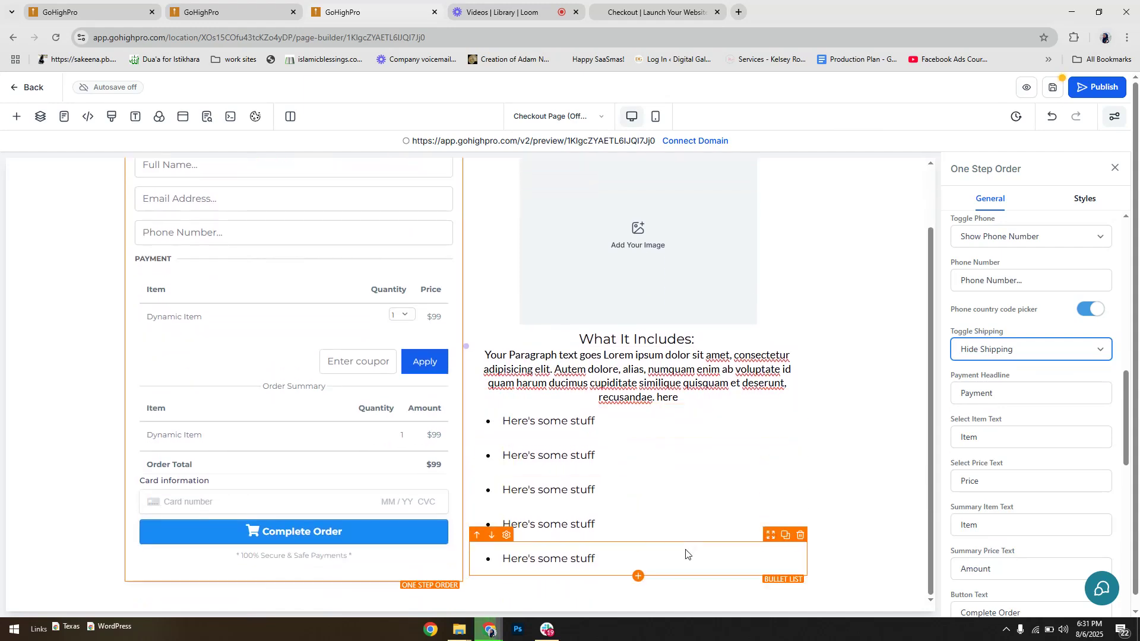
{"action": "left_click", "coordinate": [800, 534]}
Set the button size of the one-step order form to Medium
{"action": "scroll", "coordinate": [1050, 462], "scroll_direction": "down", "scroll_amount": 1}
{"action": "scroll", "coordinate": [1050, 463], "scroll_direction": "down", "scroll_amount": 1}
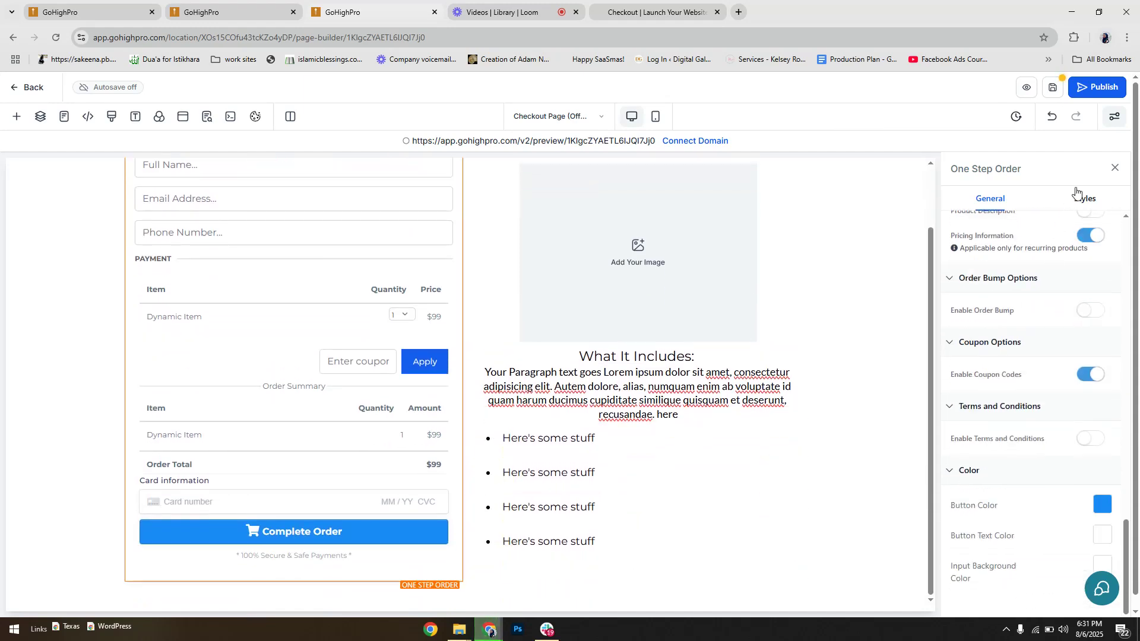
{"action": "left_click", "coordinate": [1086, 200]}
{"action": "scroll", "coordinate": [1051, 427], "scroll_direction": "down", "scroll_amount": 1}
{"action": "scroll", "coordinate": [1051, 453], "scroll_direction": "up", "scroll_amount": 1}
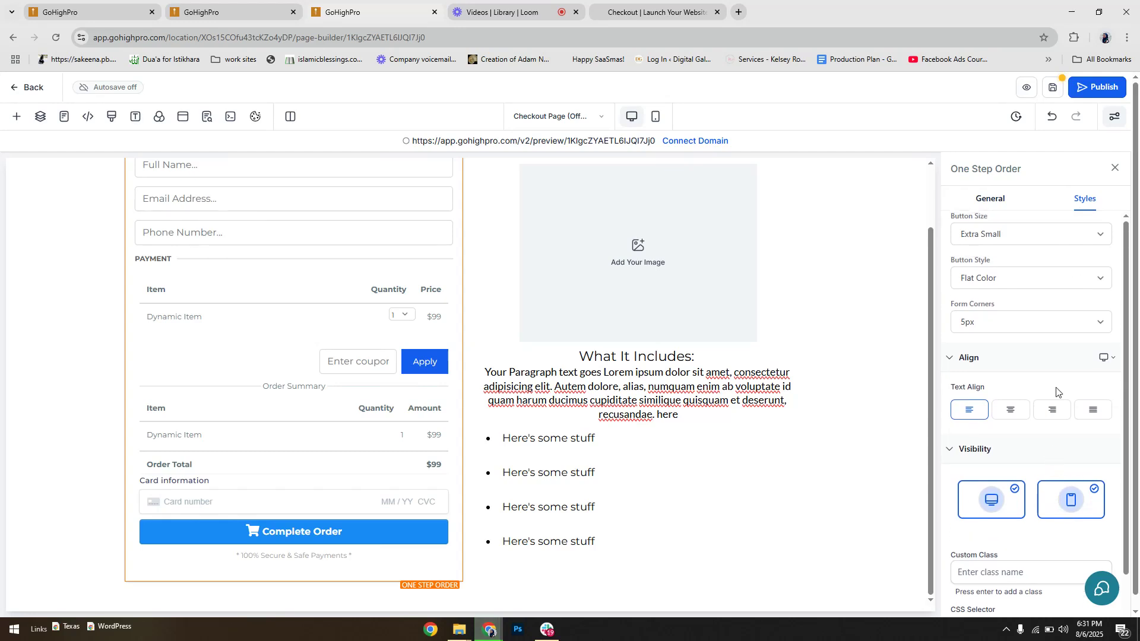
{"action": "left_click", "coordinate": [1009, 235]}
{"action": "left_click", "coordinate": [1009, 285]}
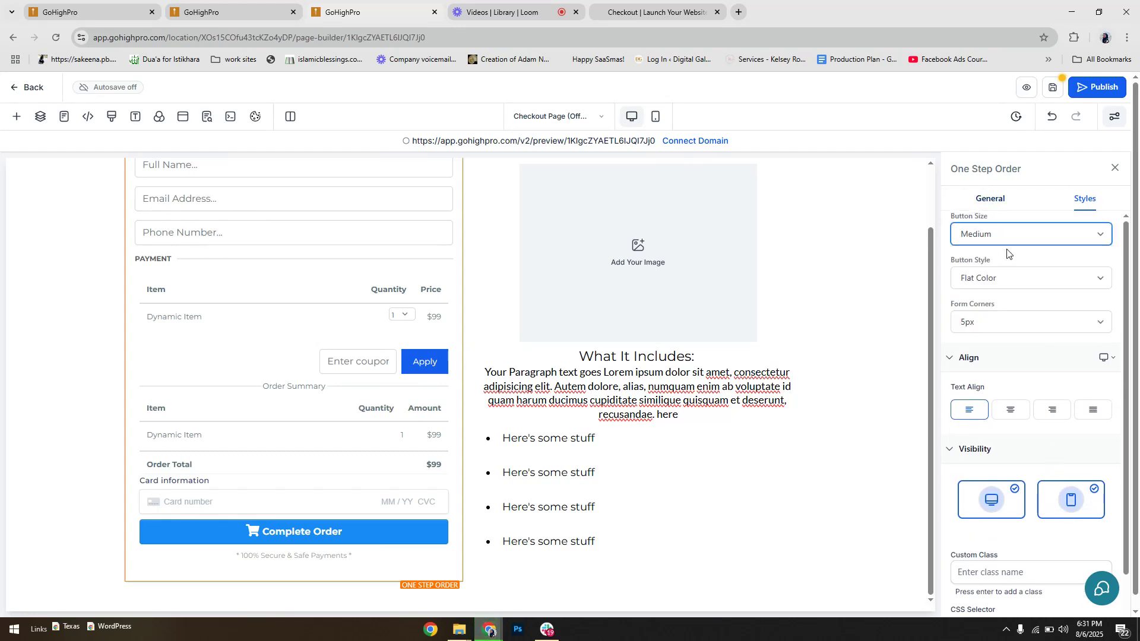
Change the order form's button color to the default Orange (#f6ad55)
{"action": "left_click", "coordinate": [997, 200]}
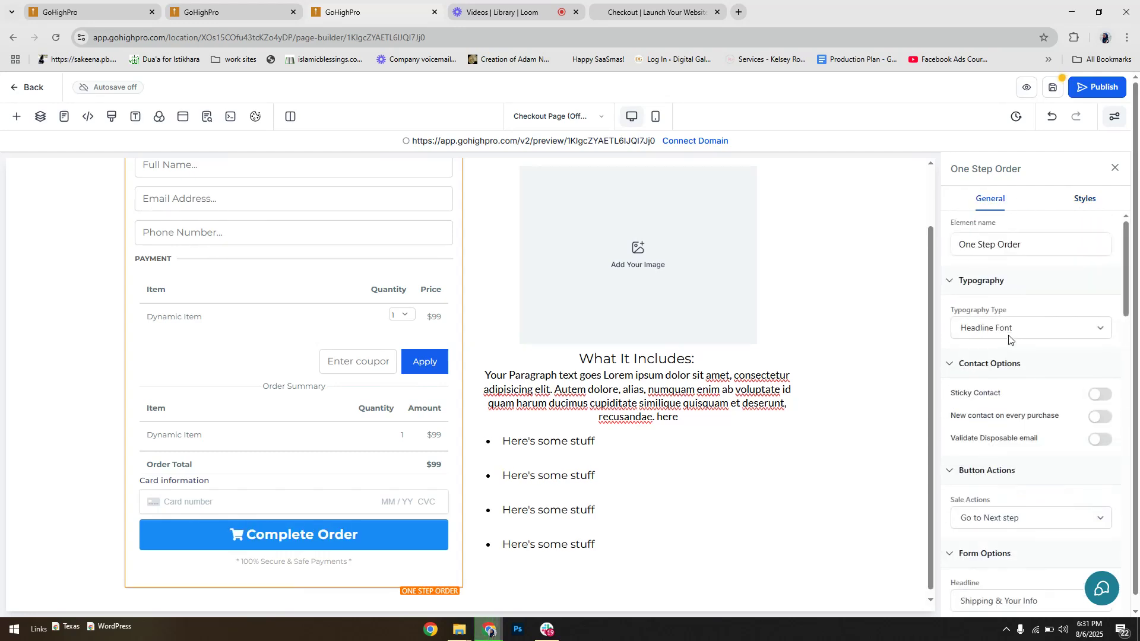
{"action": "left_click", "coordinate": [985, 364]}
{"action": "scroll", "coordinate": [991, 477], "scroll_direction": "down", "scroll_amount": 5}
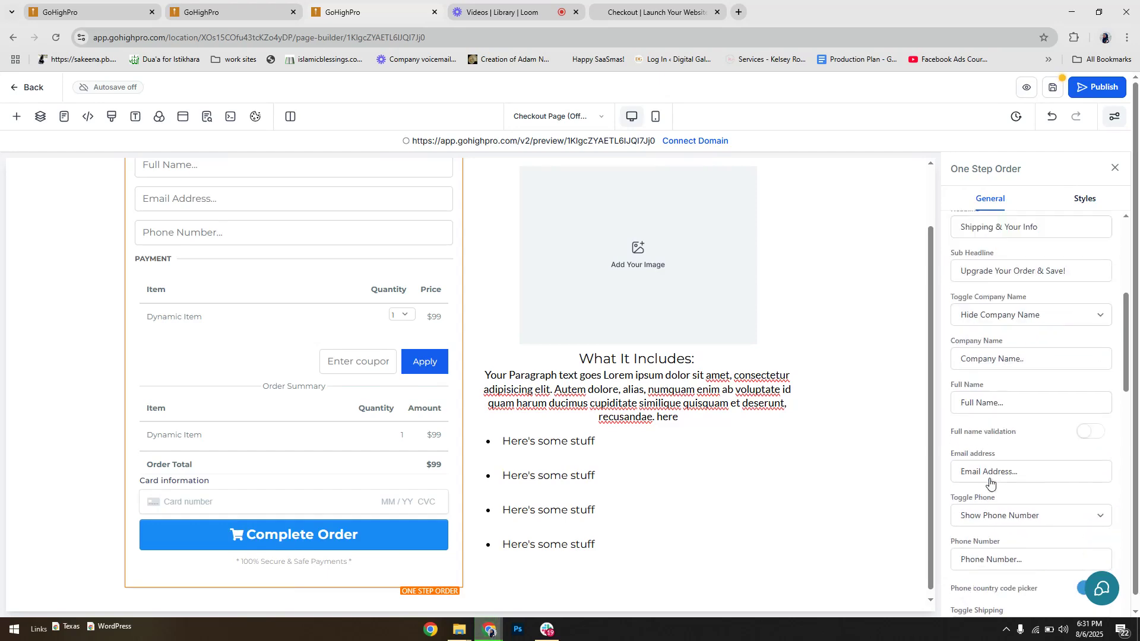
{"action": "scroll", "coordinate": [990, 482], "scroll_direction": "down", "scroll_amount": 10}
{"action": "left_click", "coordinate": [1103, 503]}
{"action": "left_click", "coordinate": [1049, 360]}
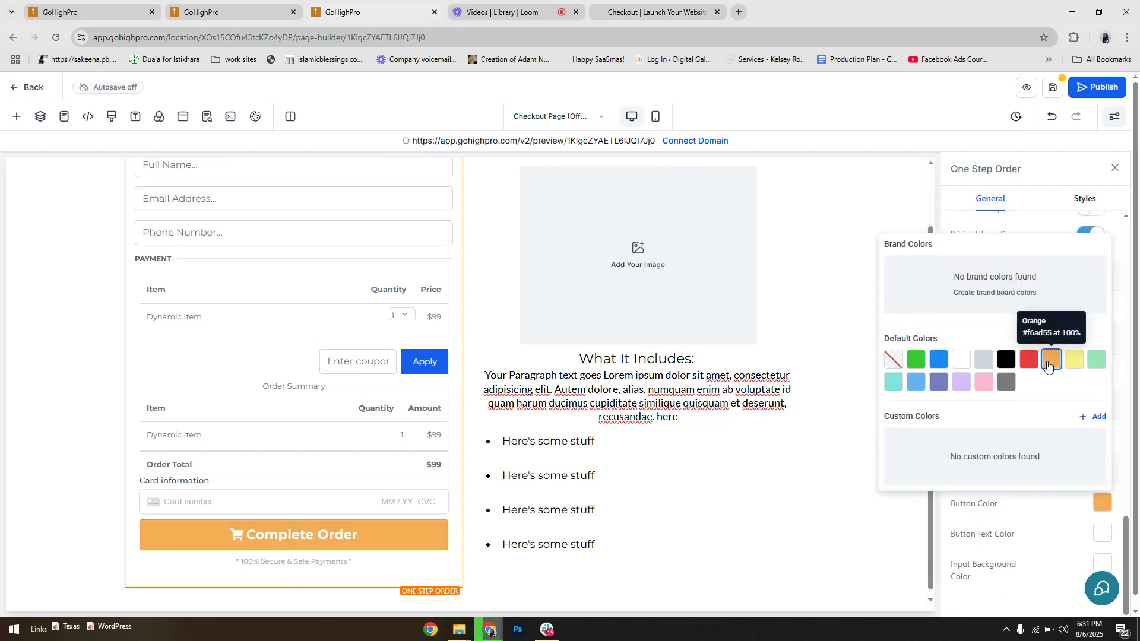
Fill the image placeholder under the offer name with the vista-alimentos-saludables picture from media storage
{"action": "scroll", "coordinate": [669, 466], "scroll_direction": "up", "scroll_amount": 1}
{"action": "left_click", "coordinate": [682, 330]}
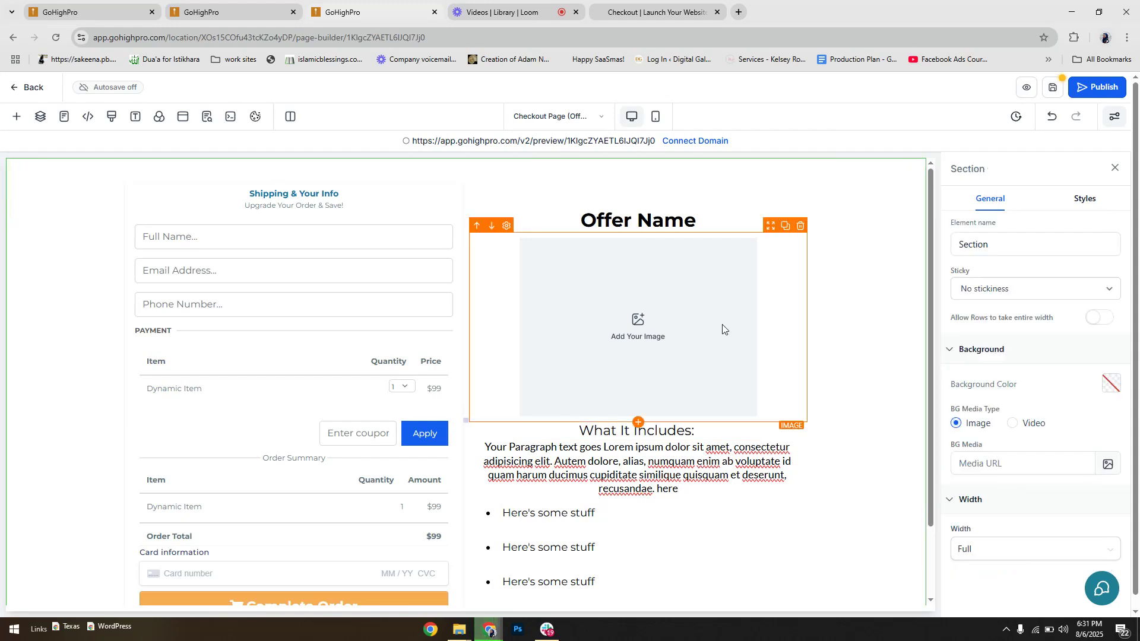
{"action": "left_click", "coordinate": [683, 331]}
{"action": "left_click", "coordinate": [1098, 414]}
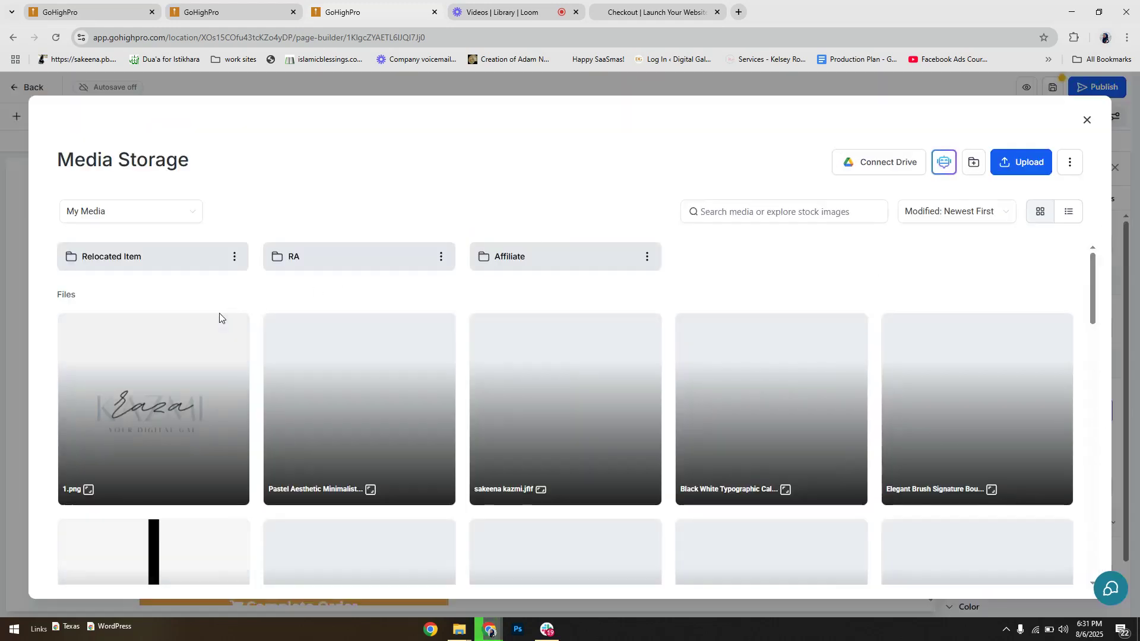
{"action": "scroll", "coordinate": [359, 463], "scroll_direction": "down", "scroll_amount": 10}
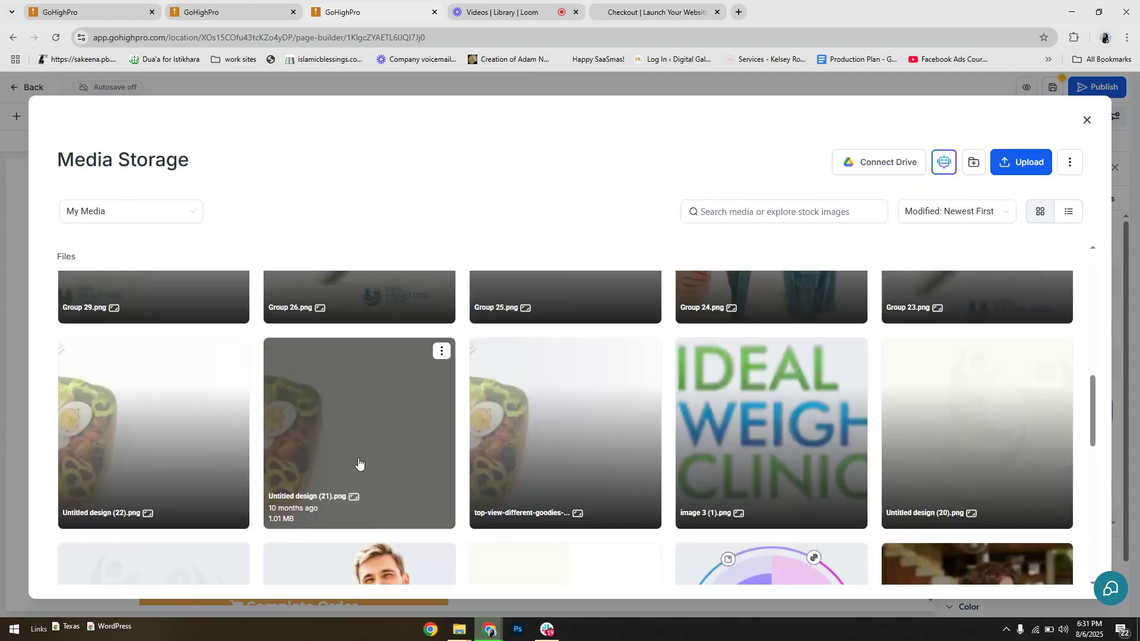
{"action": "scroll", "coordinate": [412, 358], "scroll_direction": "down", "scroll_amount": 10}
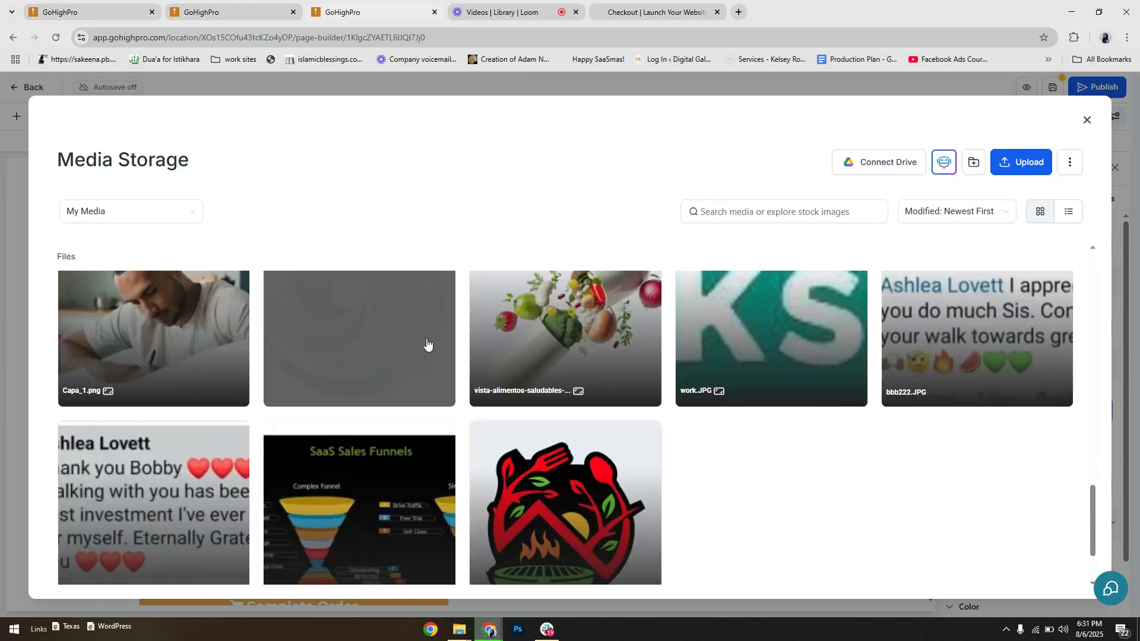
{"action": "scroll", "coordinate": [625, 424], "scroll_direction": "up", "scroll_amount": 2}
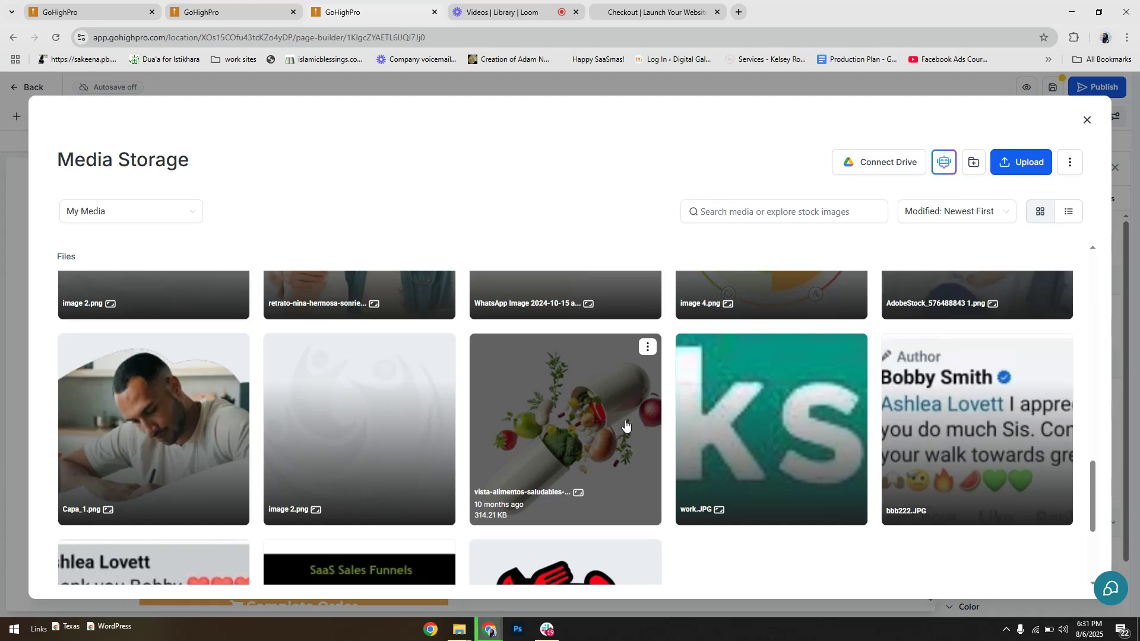
{"action": "left_click", "coordinate": [625, 425]}
Set the offer image's width to 400 and save the checkout page
{"action": "left_click", "coordinate": [990, 571]}
{"action": "type", "text": "400"}
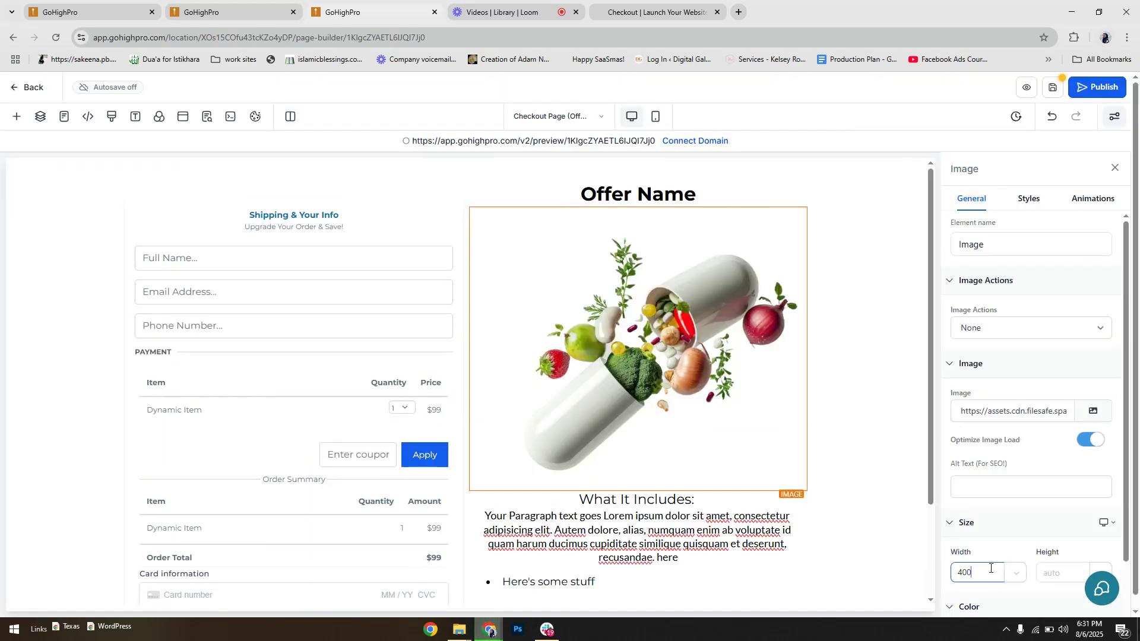
{"action": "left_click", "coordinate": [848, 401]}
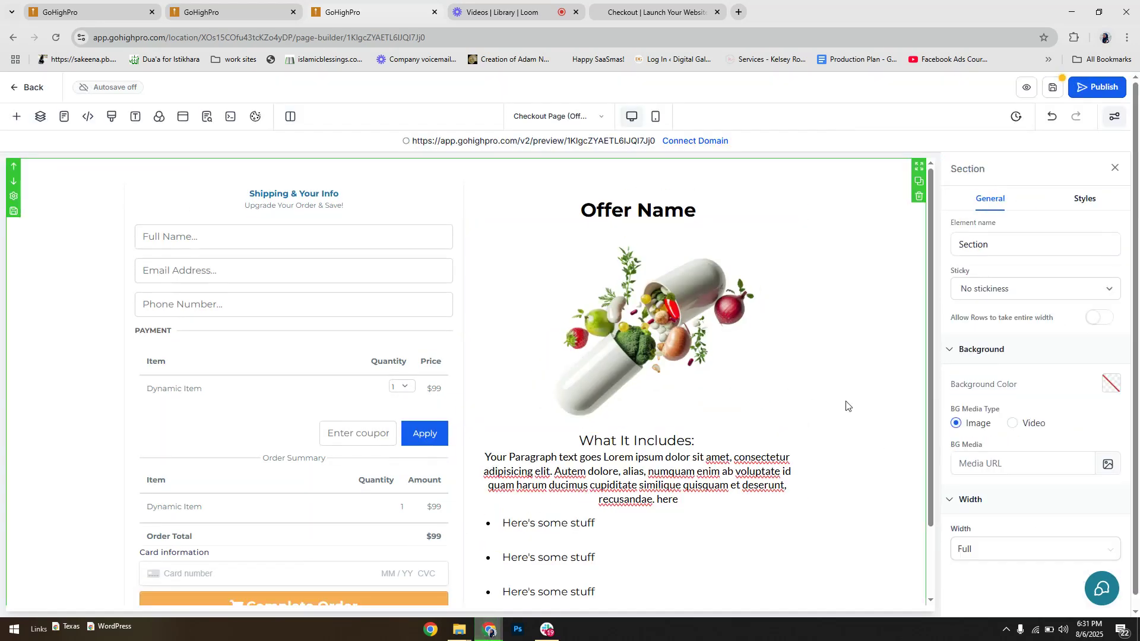
{"action": "left_click", "coordinate": [1053, 90]}
Fill in the page's SEO title as "Offer Name | Your Biz" and its description as "Product Description"
{"action": "left_click", "coordinate": [207, 116]}
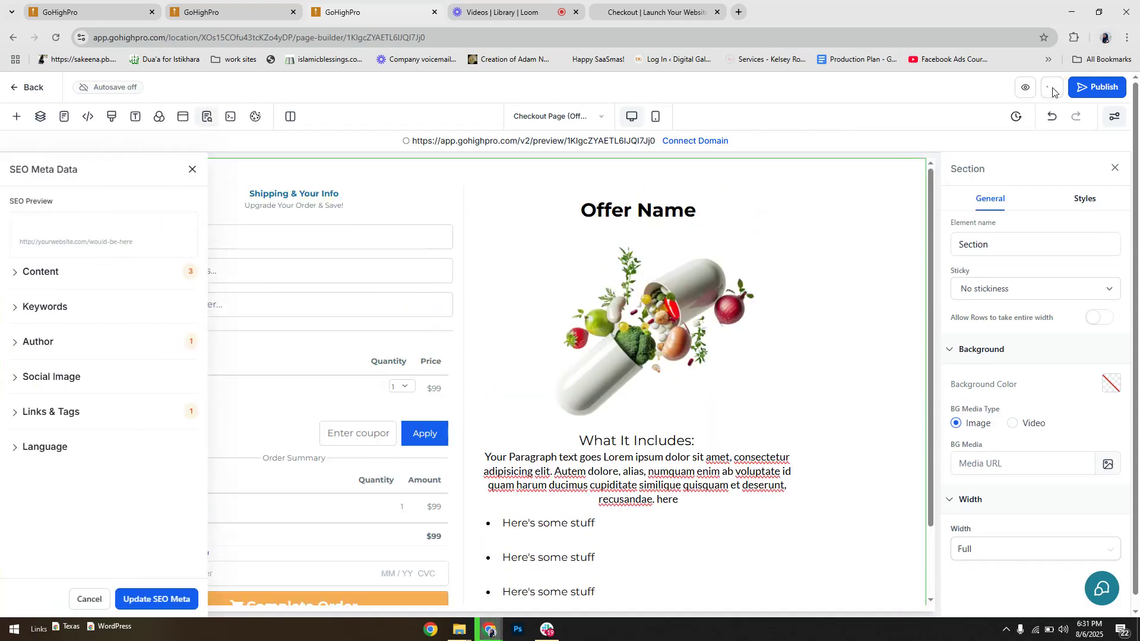
{"action": "left_click", "coordinate": [56, 273]}
{"action": "left_click", "coordinate": [56, 308]}
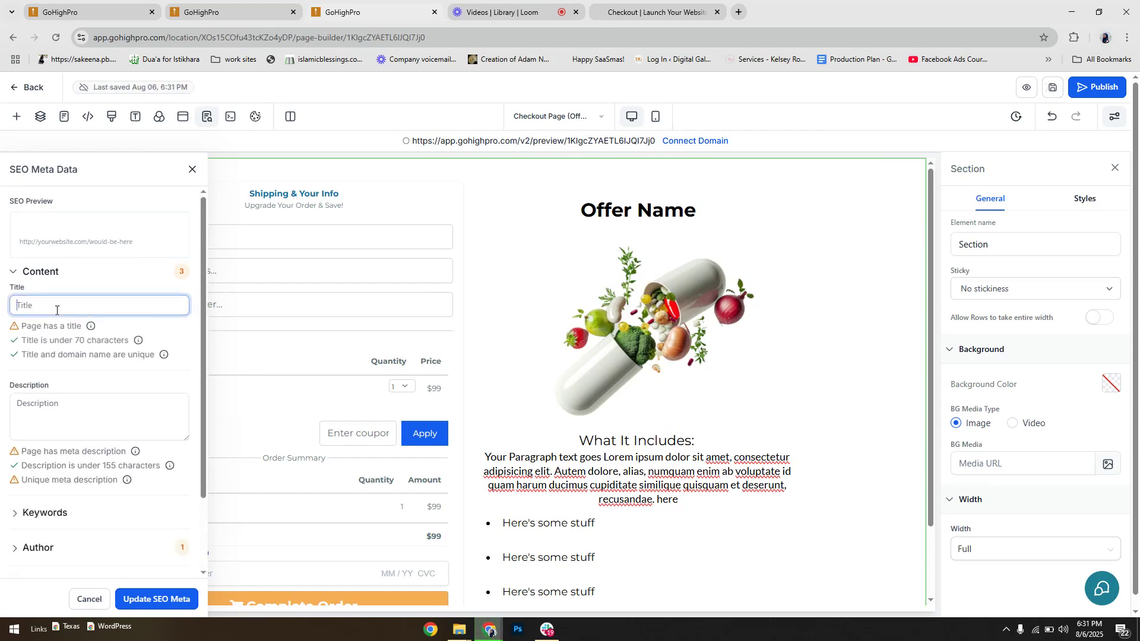
{"action": "type", "text": "Offer Name"}
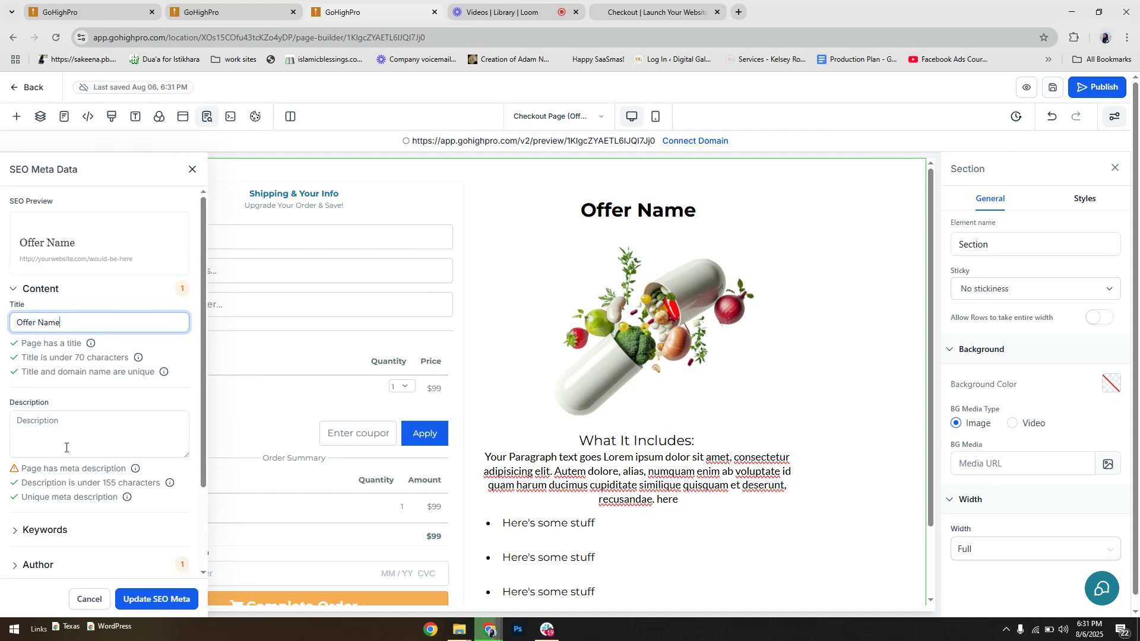
{"action": "type", "text": " | Your Biz"}
{"action": "left_click", "coordinate": [96, 428]}
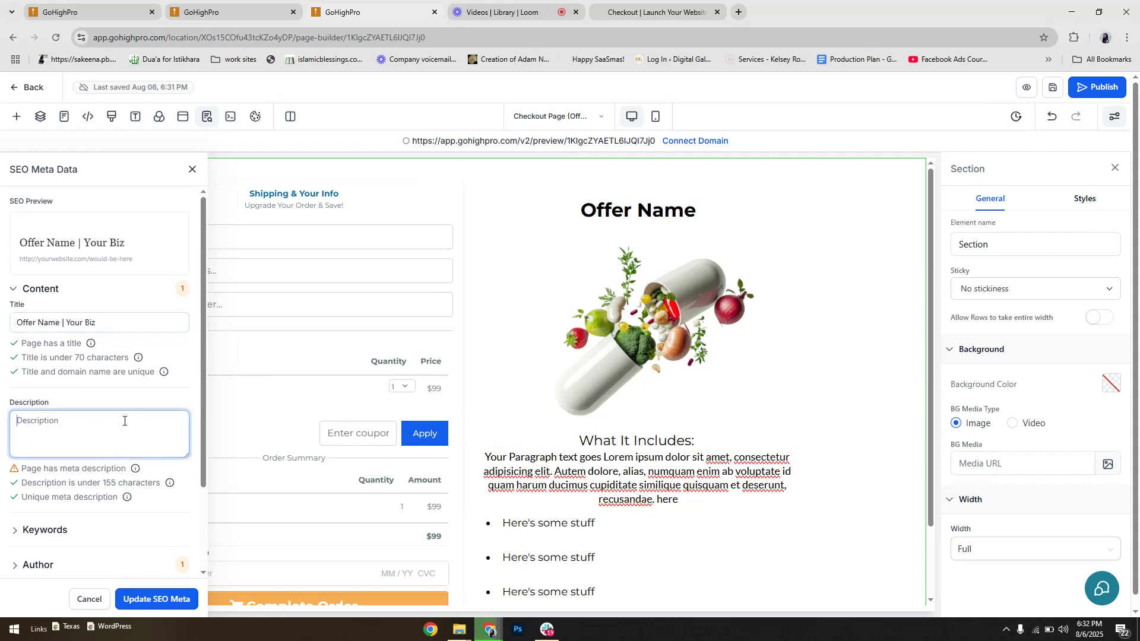
{"action": "type", "text": "Product Description"}
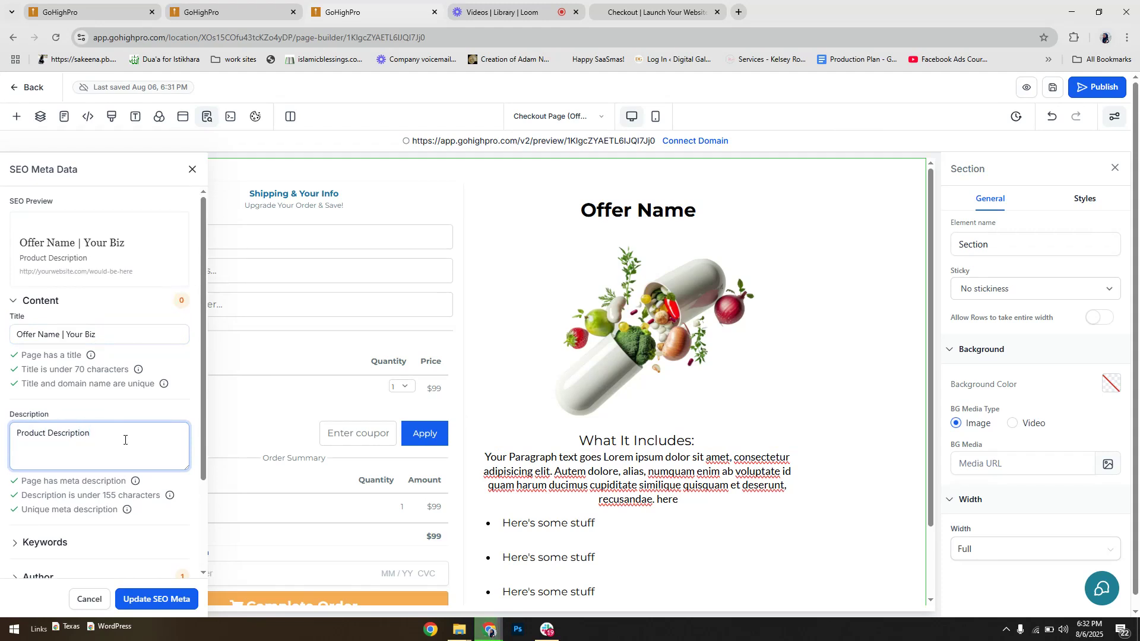
Set the SEO author to "Your Name", update the SEO metadata and save the page
{"action": "scroll", "coordinate": [89, 451], "scroll_direction": "down", "scroll_amount": 2}
{"action": "left_click", "coordinate": [43, 459]}
{"action": "left_click", "coordinate": [79, 481]}
{"action": "type", "text": "Your Name"}
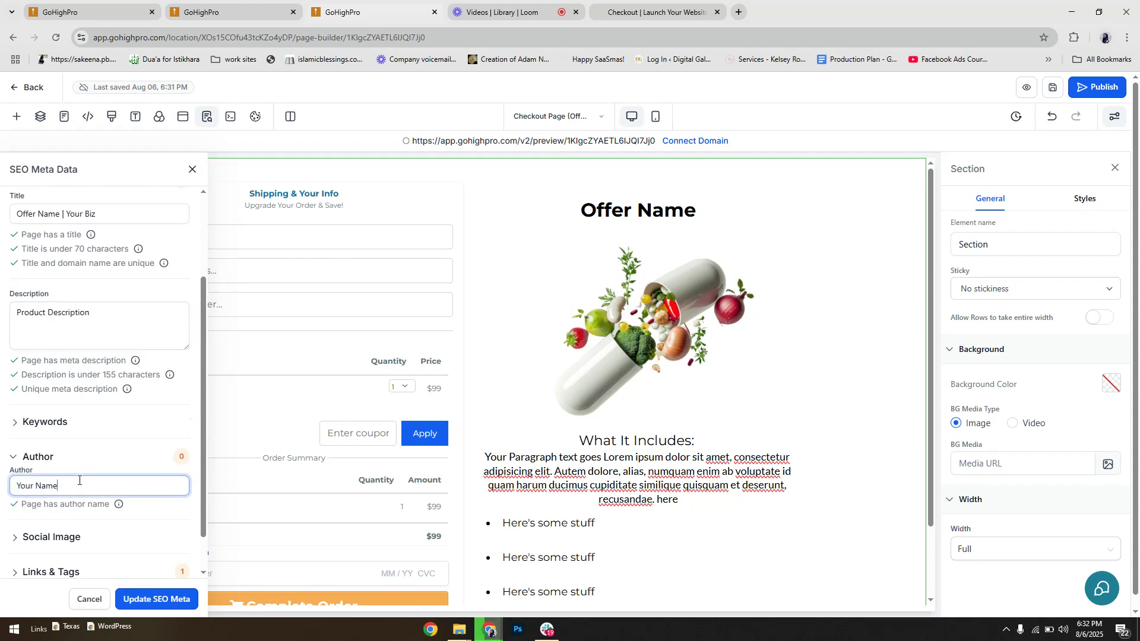
{"action": "left_click", "coordinate": [102, 537]}
{"action": "scroll", "coordinate": [101, 523], "scroll_direction": "down", "scroll_amount": 2}
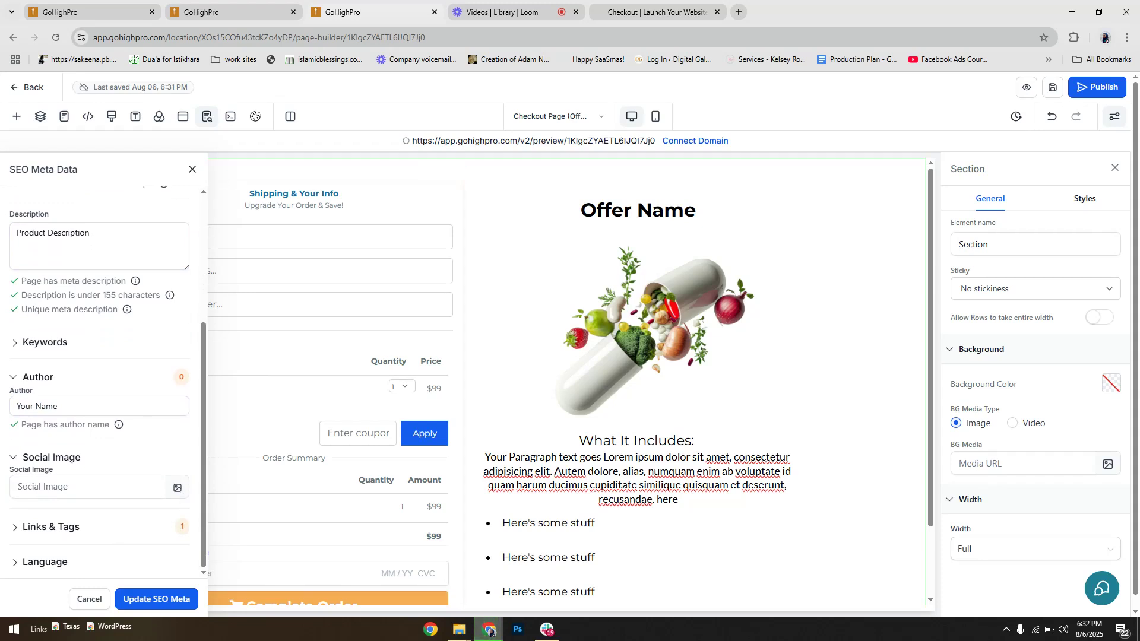
{"action": "left_click", "coordinate": [142, 600]}
{"action": "left_click", "coordinate": [1052, 88]}
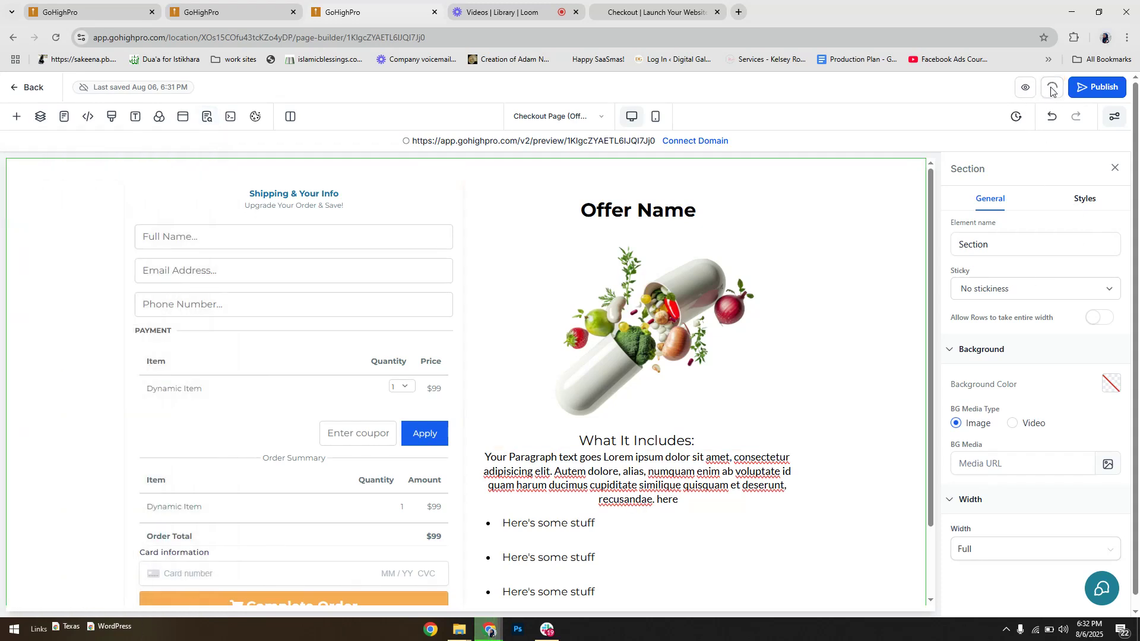
{"action": "left_click", "coordinate": [1110, 97]}
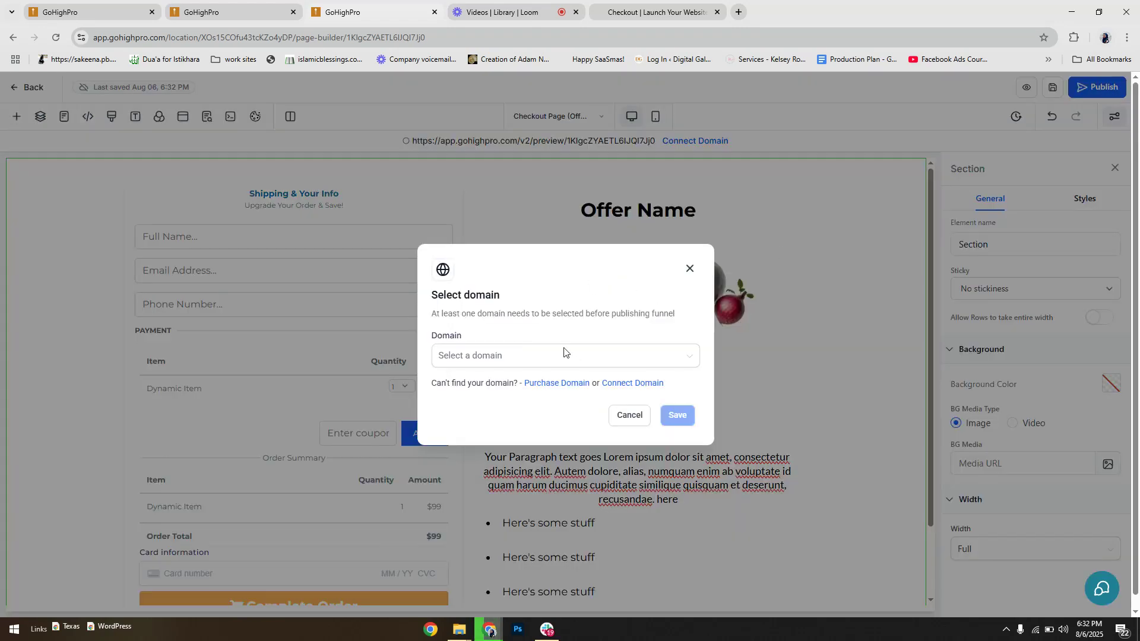
{"action": "left_click", "coordinate": [519, 355]}
{"action": "left_click", "coordinate": [690, 268]}
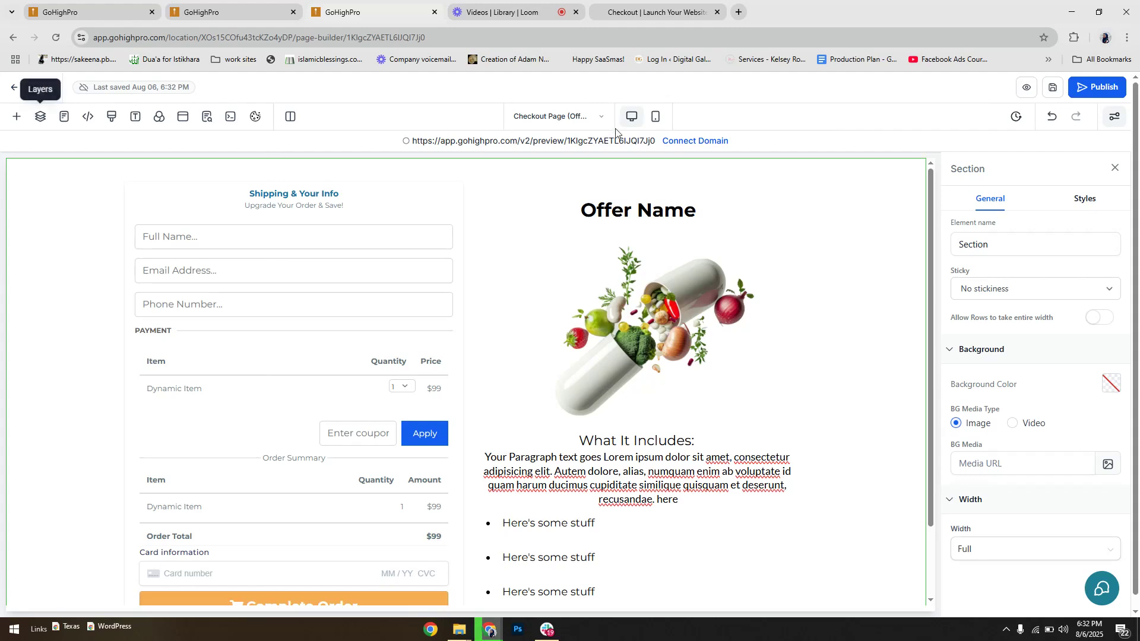
Check the checkout page's mobile layout from the order form to the offer description, and return to the desktop view
{"action": "left_click", "coordinate": [655, 117]}
{"action": "scroll", "coordinate": [566, 253], "scroll_direction": "down", "scroll_amount": 9}
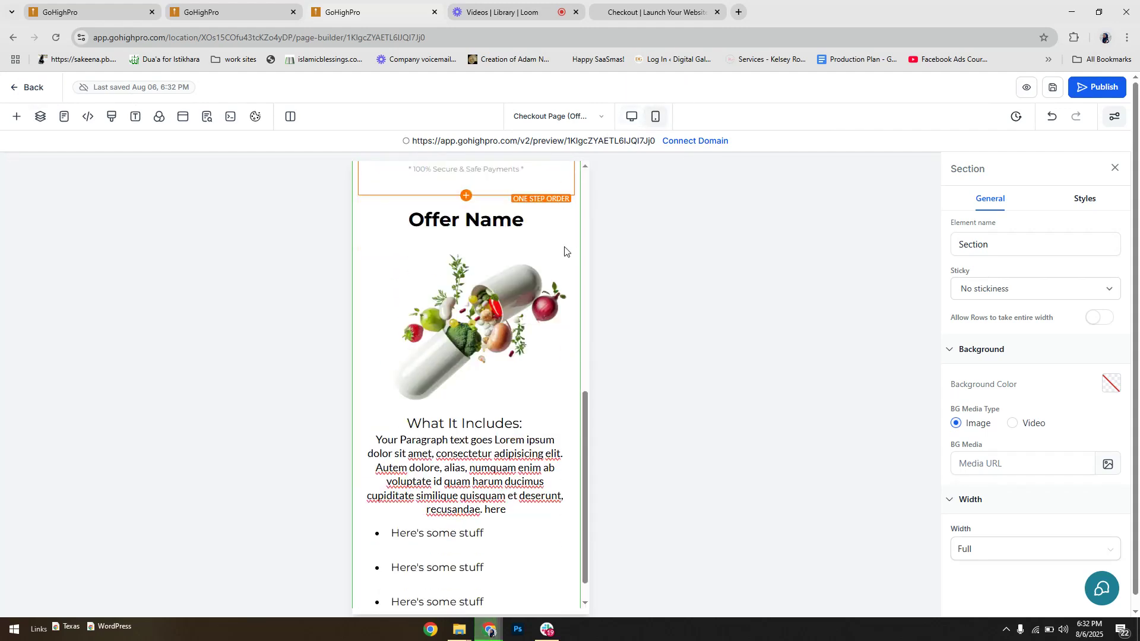
{"action": "scroll", "coordinate": [565, 252], "scroll_direction": "up", "scroll_amount": 6}
{"action": "left_click", "coordinate": [633, 116]}
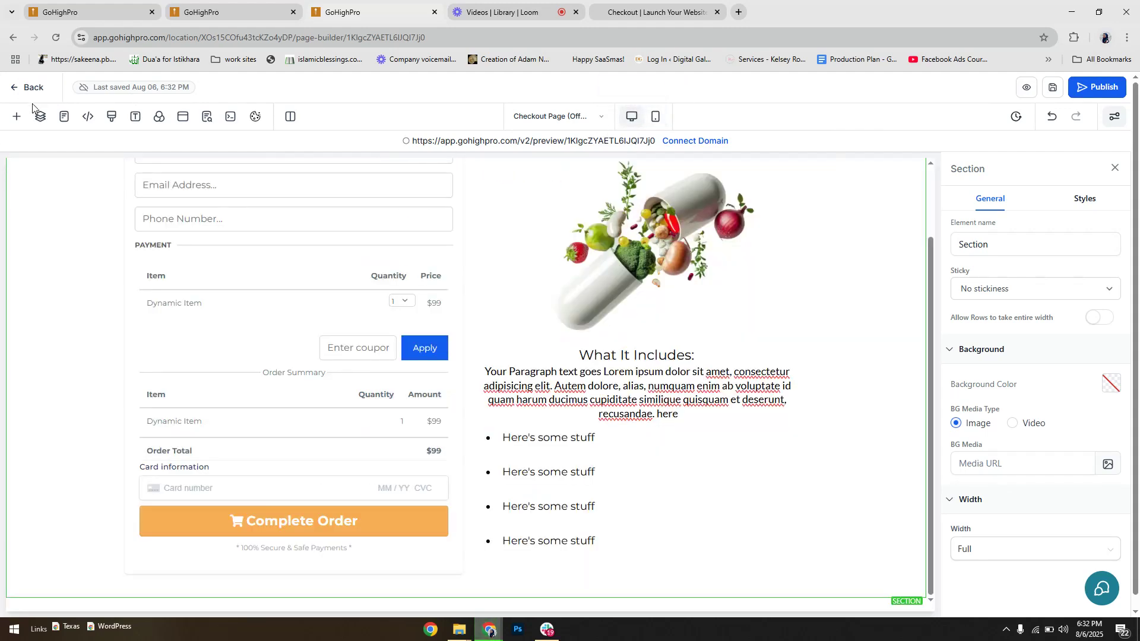
Return to the funnel overview and clone the Checkout Page (Offer Name) step within the same funnel
{"action": "left_click", "coordinate": [31, 90]}
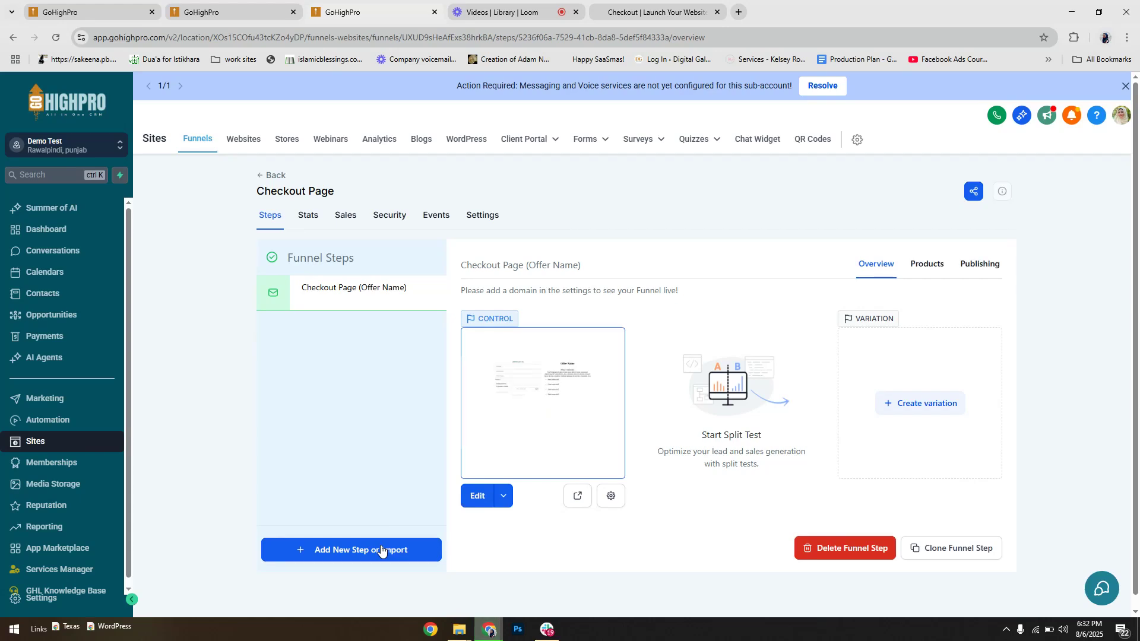
{"action": "left_click", "coordinate": [381, 550]}
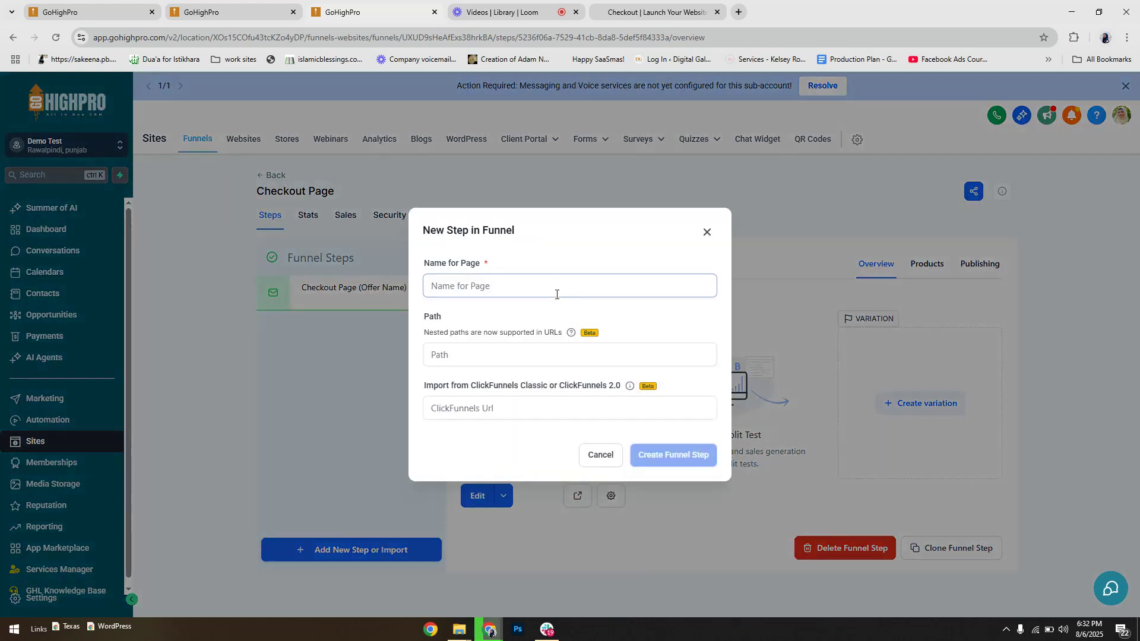
{"action": "left_click", "coordinate": [705, 231]}
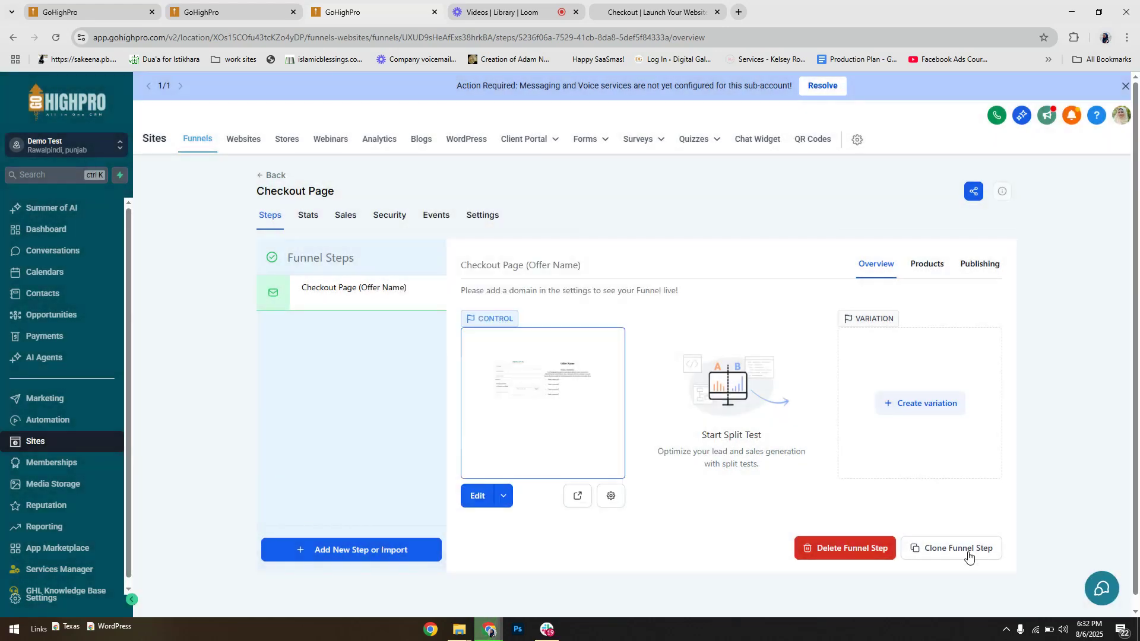
{"action": "left_click", "coordinate": [968, 549]}
{"action": "left_click", "coordinate": [495, 416]}
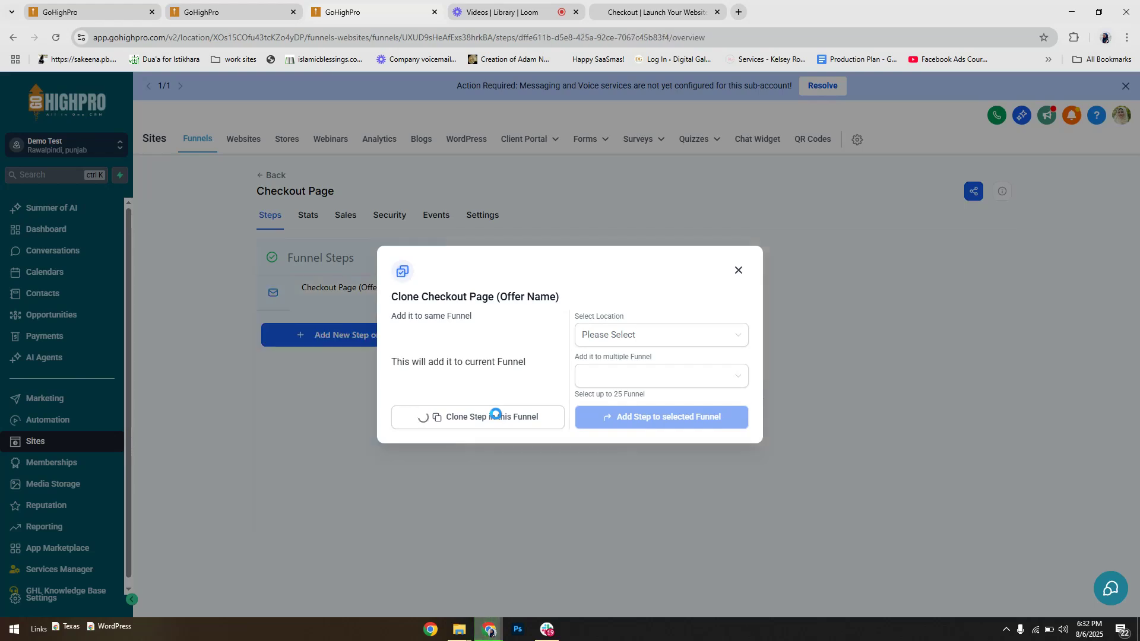
{"action": "left_click", "coordinate": [739, 272]}
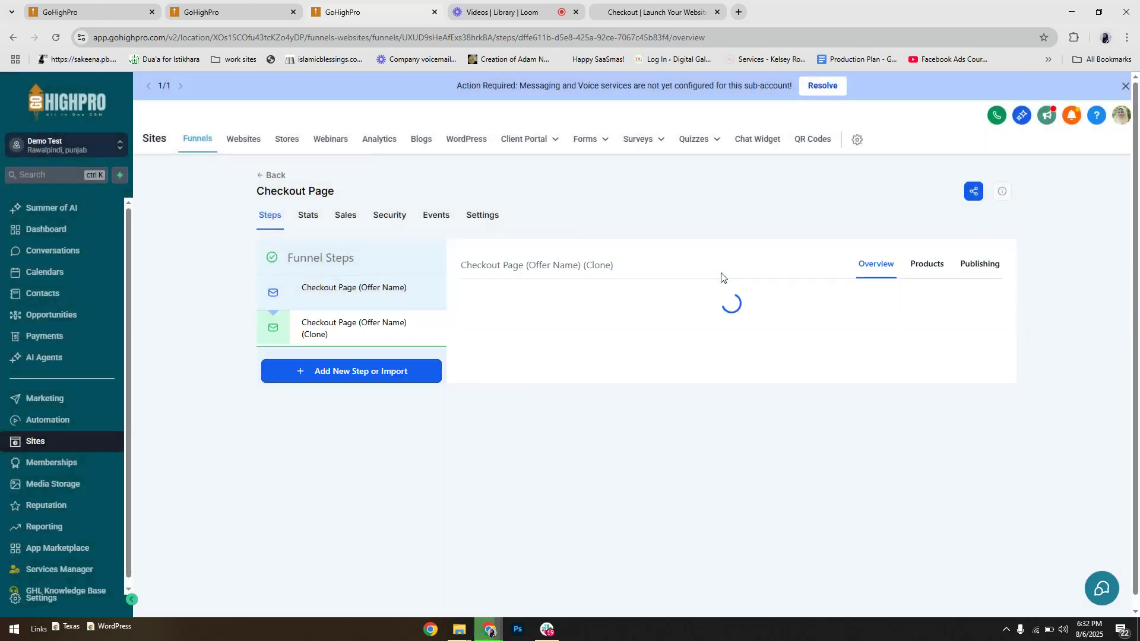
Rename the cloned funnel step as "Order Confirmation" and set its URL to /order-confirmation
{"action": "left_click", "coordinate": [980, 265]}
{"action": "triple_click", "coordinate": [653, 322]}
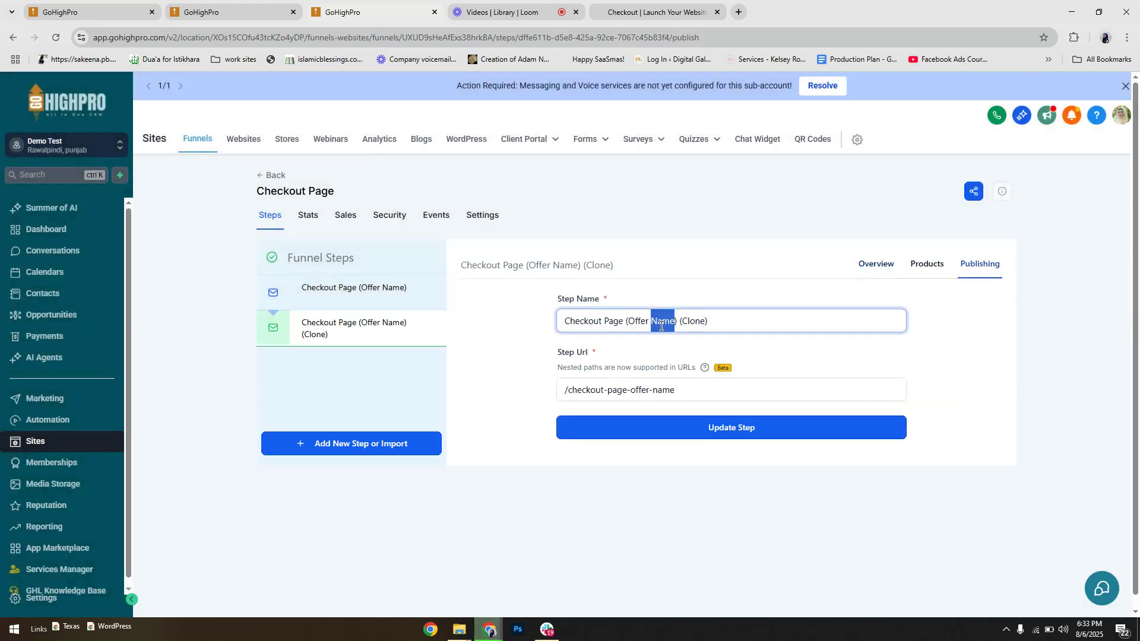
{"action": "type", "text": "Order Confirmation"}
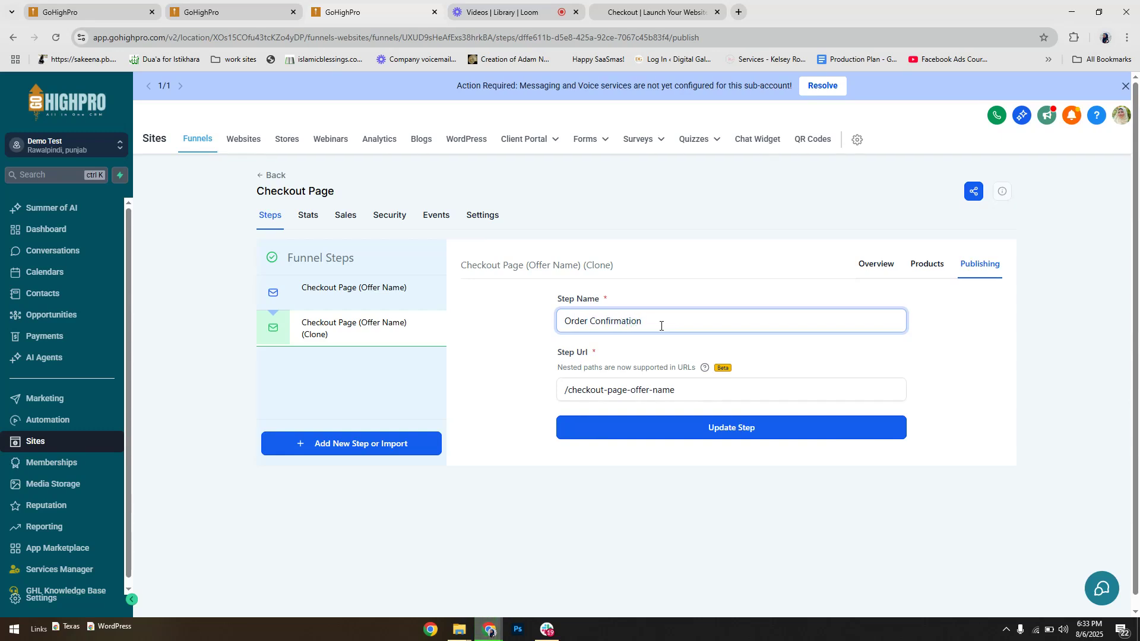
{"action": "left_click", "coordinate": [677, 390]}
{"action": "left_click_drag", "start_coordinate": [677, 391], "coordinate": [570, 398]}
{"action": "type", "text": "Or"}
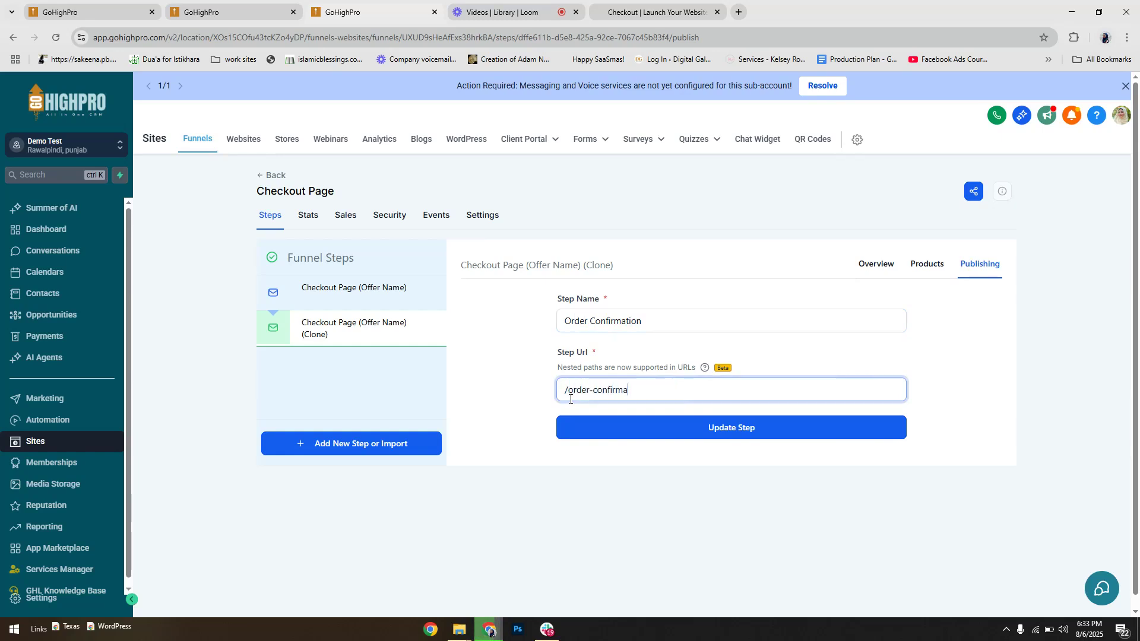
{"action": "type", "text": "der-confirmation"}
{"action": "key", "text": "Return"}
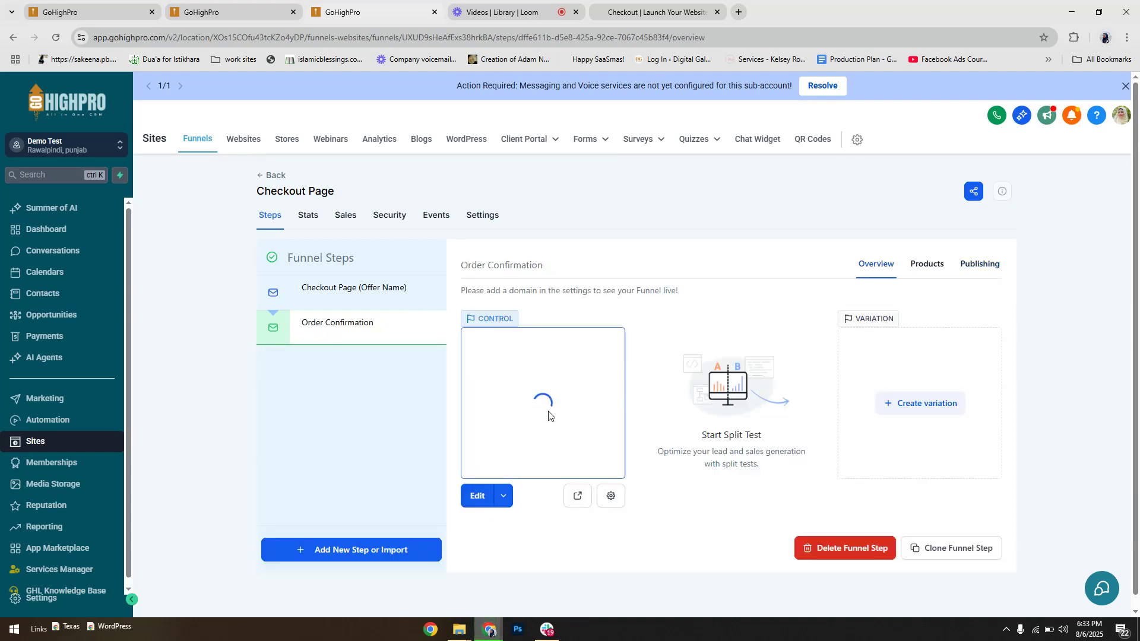
Open the Order Confirmation page for editing in a new tab and delete its order form along with the emptied column
{"action": "left_click", "coordinate": [504, 495]}
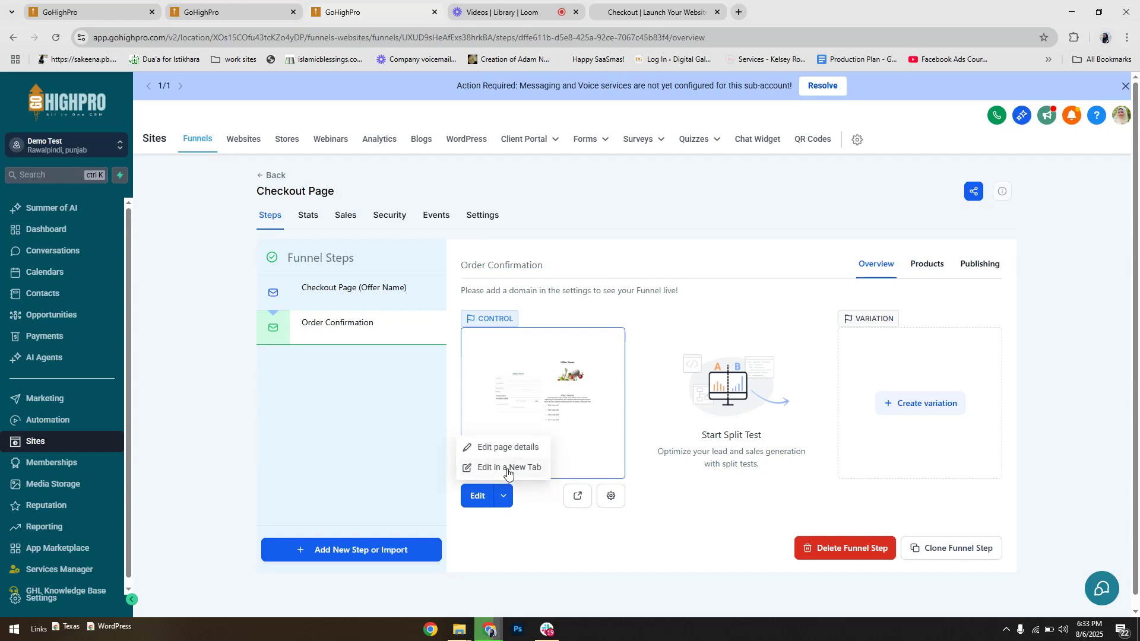
{"action": "left_click", "coordinate": [506, 471]}
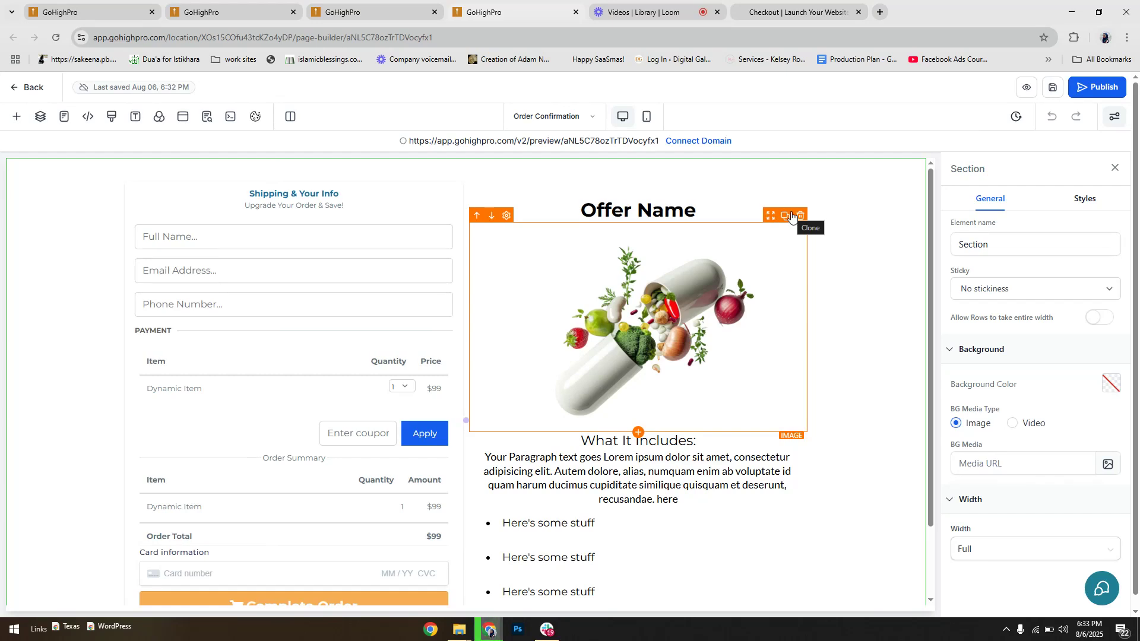
{"action": "left_click", "coordinate": [459, 186]}
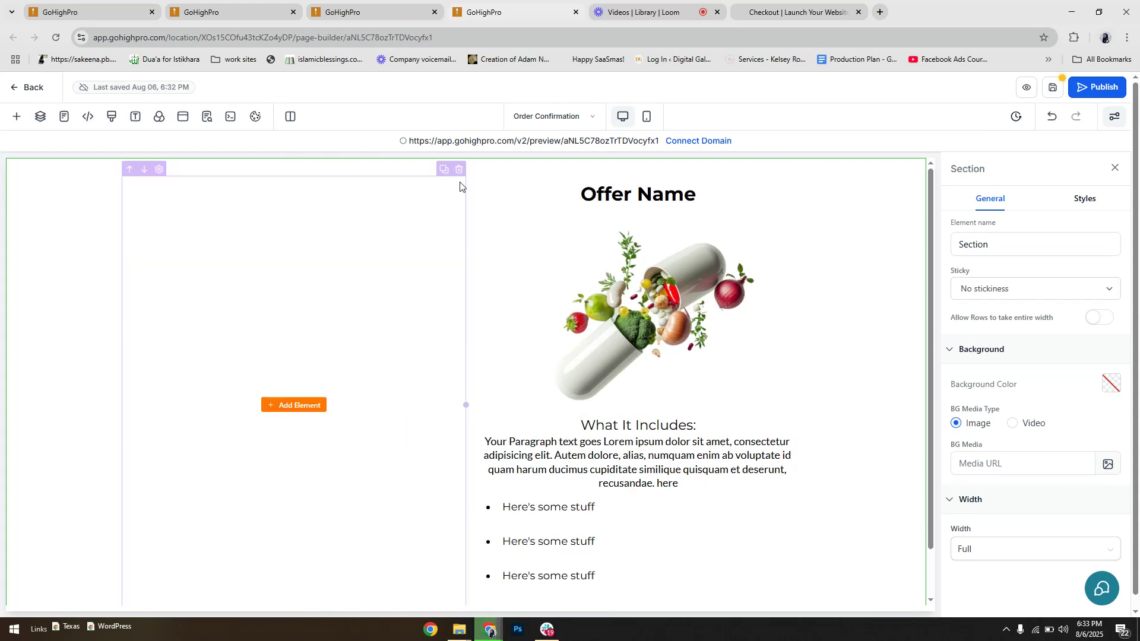
{"action": "left_click", "coordinate": [459, 170]}
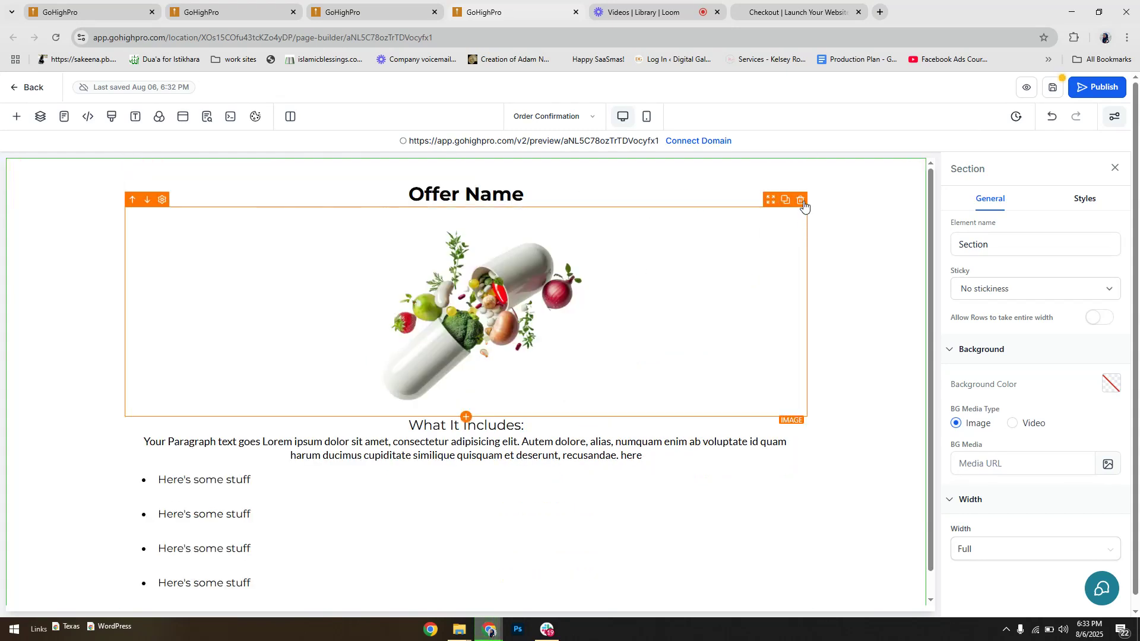
Delete the offer image and all the bullet lists from the Order Confirmation page
{"action": "left_click", "coordinate": [801, 201]}
{"action": "left_click", "coordinate": [804, 248]}
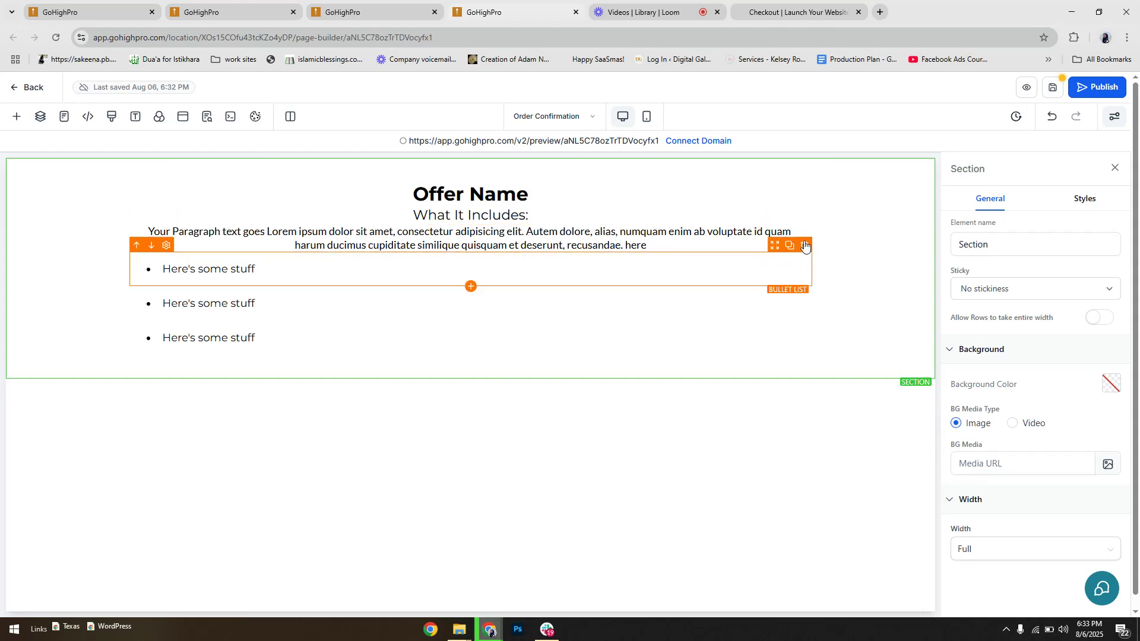
{"action": "left_click", "coordinate": [804, 248]}
{"action": "left_click", "coordinate": [806, 249]}
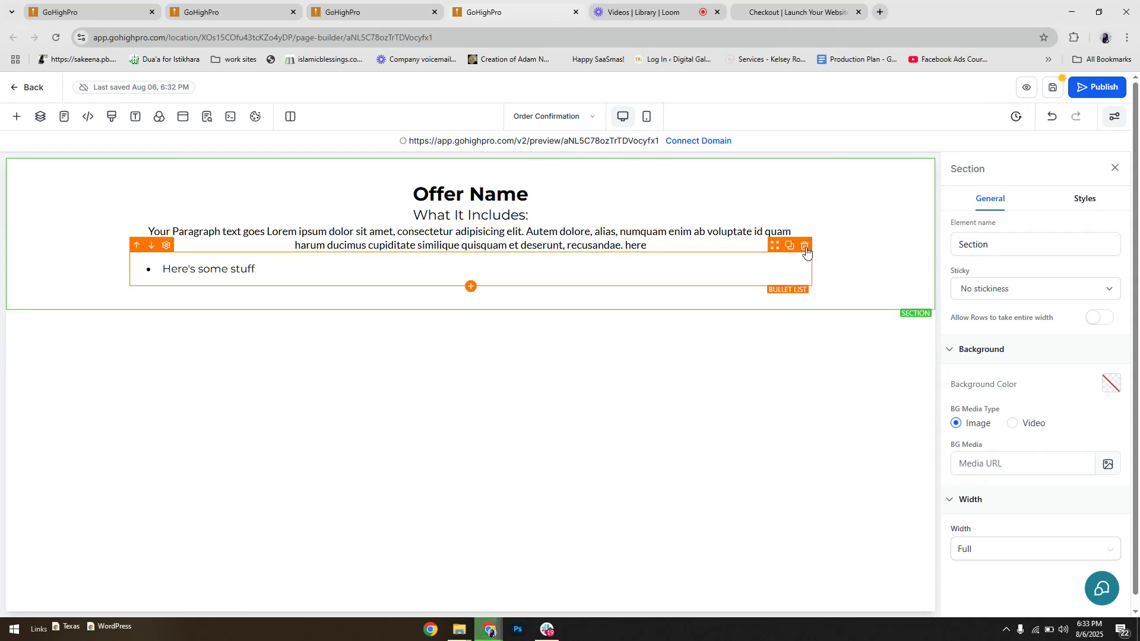
{"action": "left_click", "coordinate": [805, 248]}
Add a blank section beneath the offer text on the Order Confirmation page
{"action": "left_click", "coordinate": [471, 275]}
{"action": "left_click", "coordinate": [219, 231]}
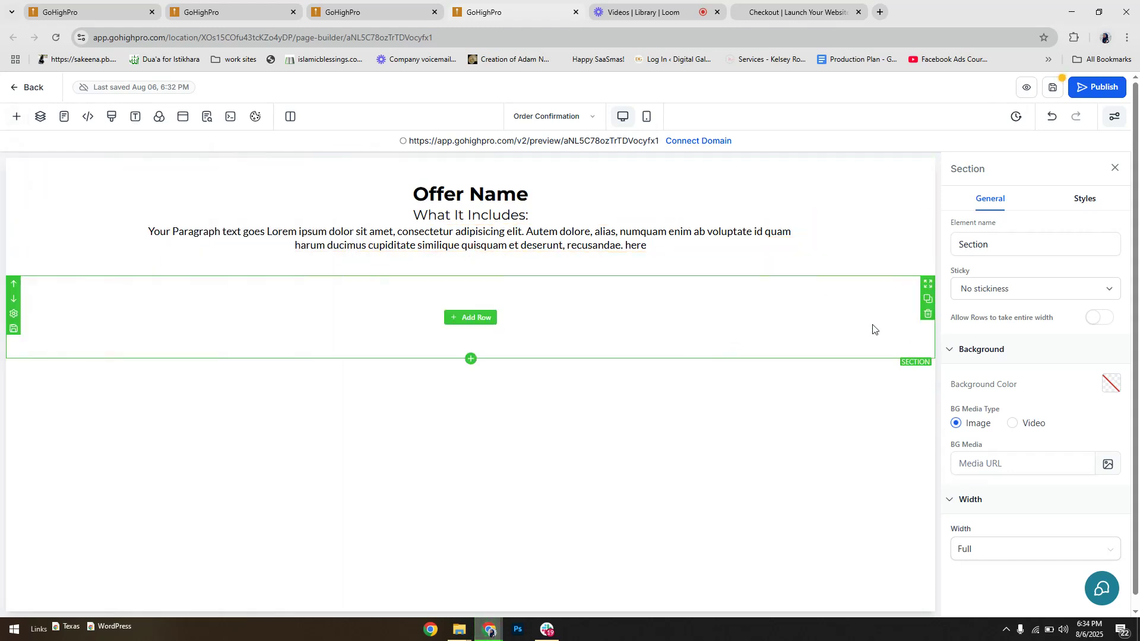
Set the background color of the blank section beneath the offer text to black
{"action": "left_click", "coordinate": [1111, 383]}
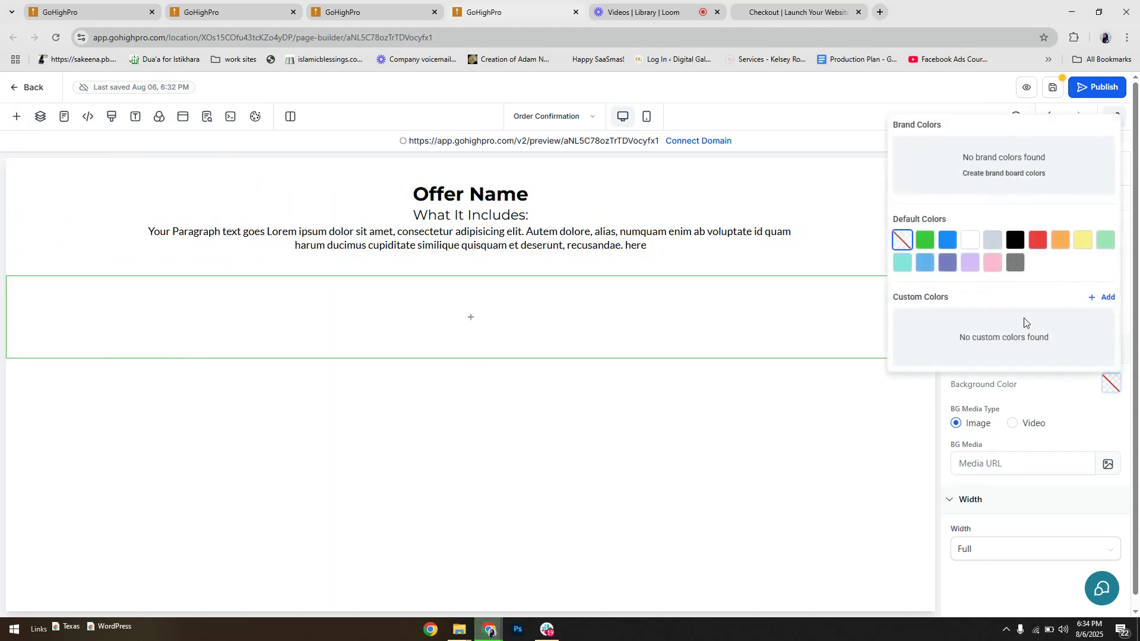
{"action": "left_click", "coordinate": [1015, 263]}
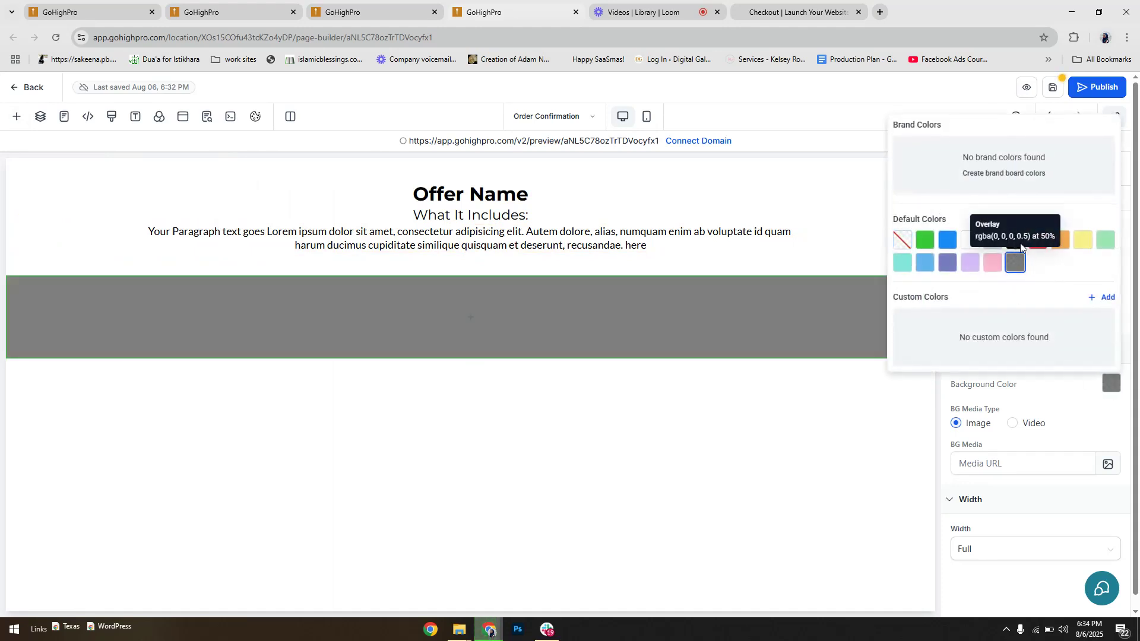
{"action": "left_click", "coordinate": [1015, 240]}
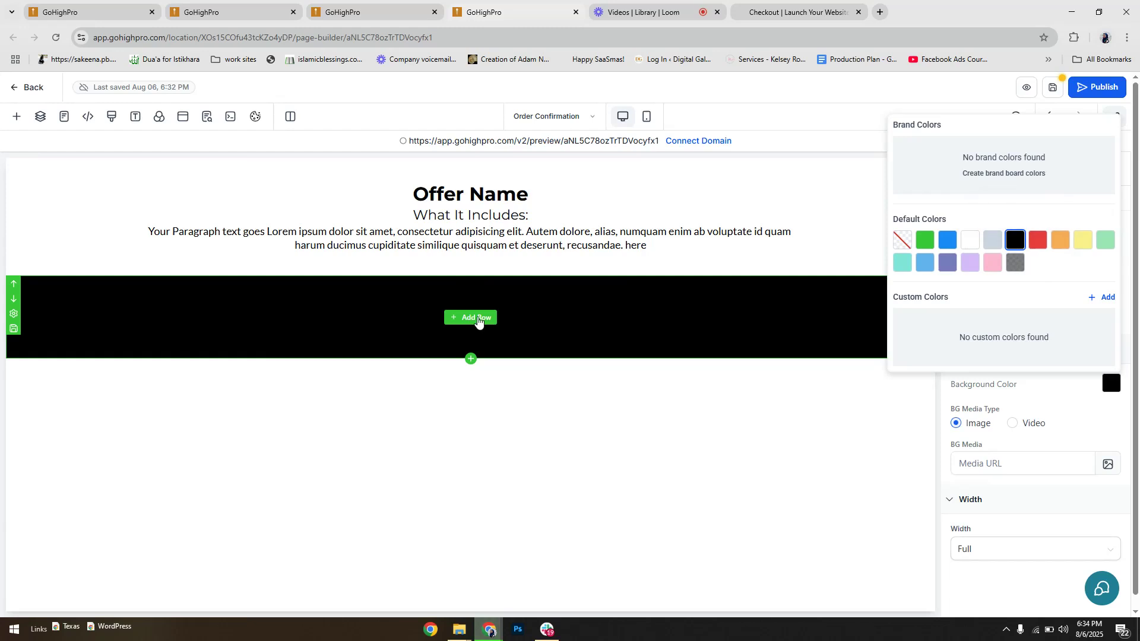
Add a one-column row containing a paragraph to the black section and make the paragraph text white
{"action": "left_click", "coordinate": [475, 321]}
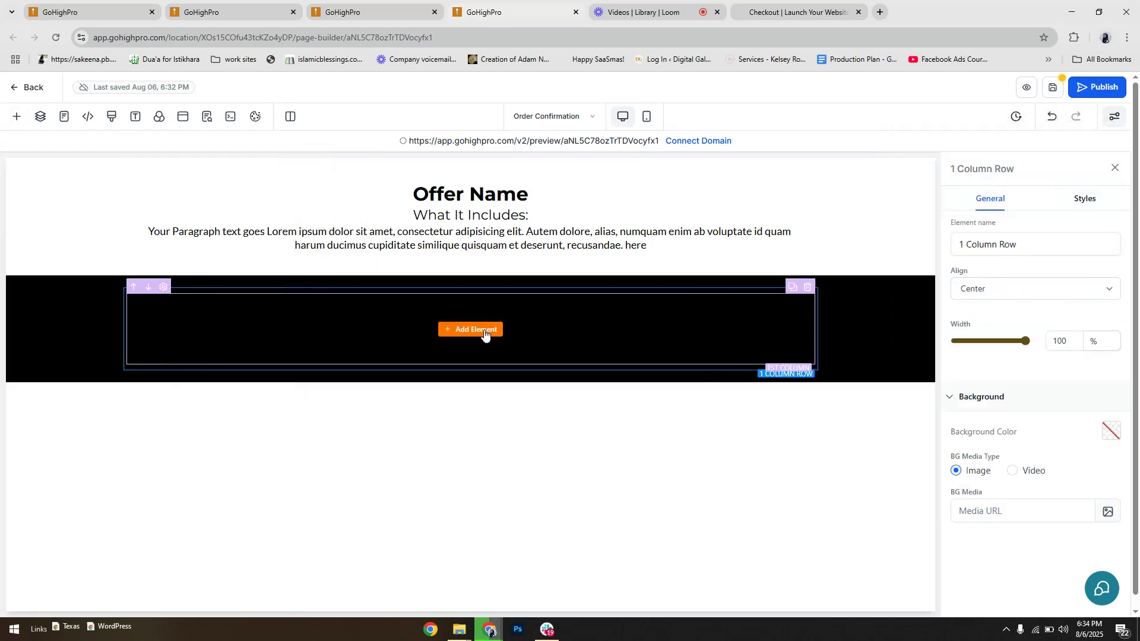
{"action": "left_click", "coordinate": [485, 330]}
{"action": "left_click", "coordinate": [290, 287]}
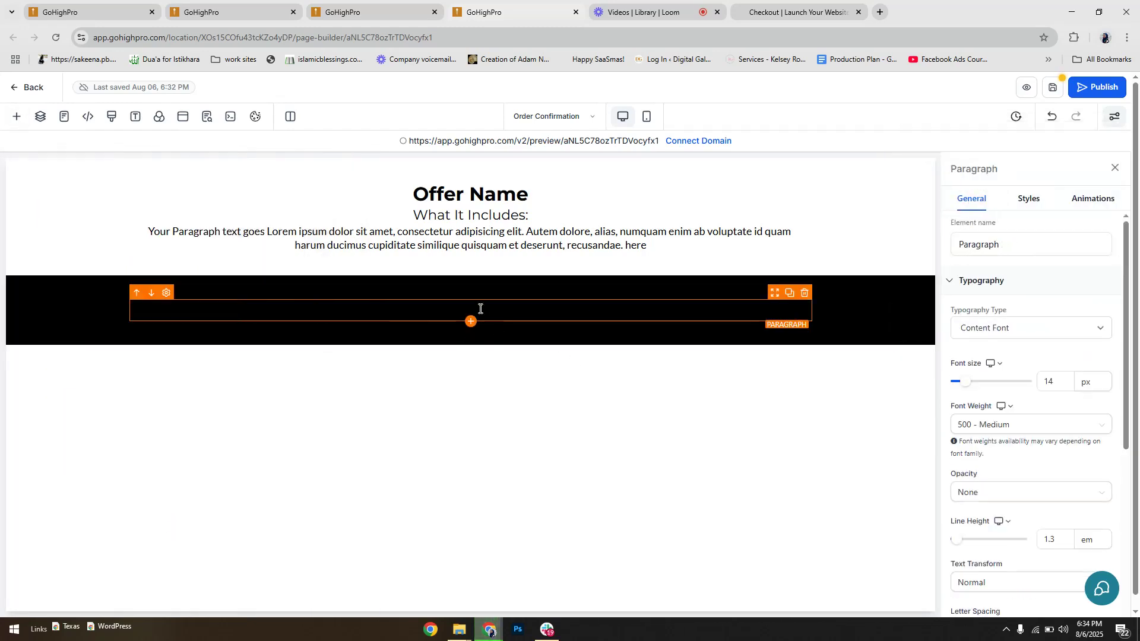
{"action": "triple_click", "coordinate": [481, 307]}
{"action": "left_click", "coordinate": [289, 345]}
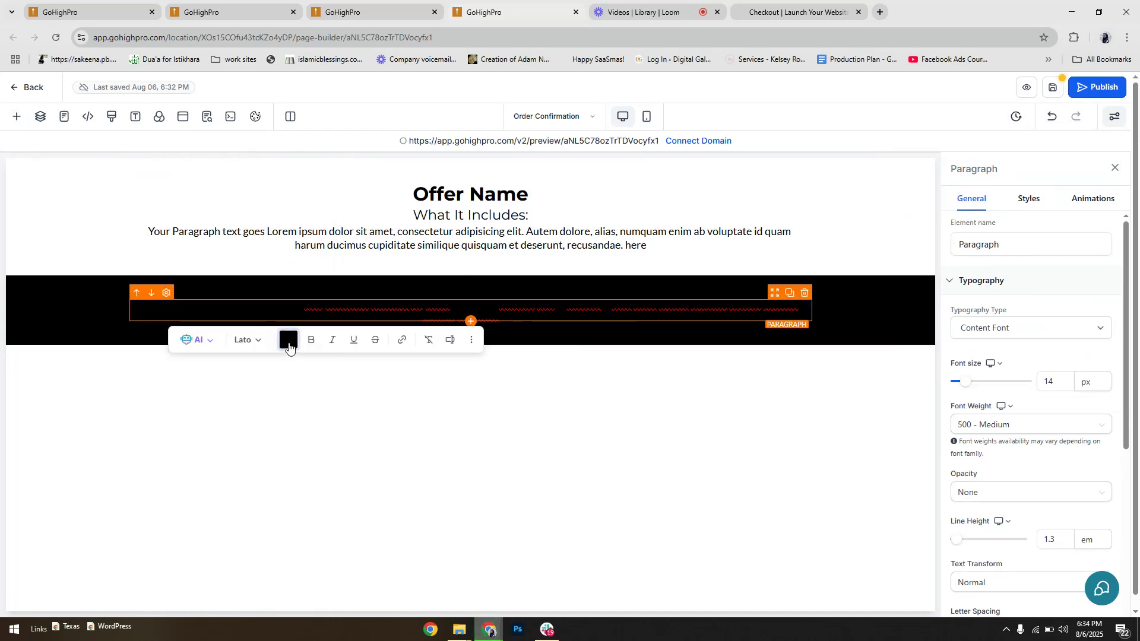
{"action": "left_click", "coordinate": [351, 459]}
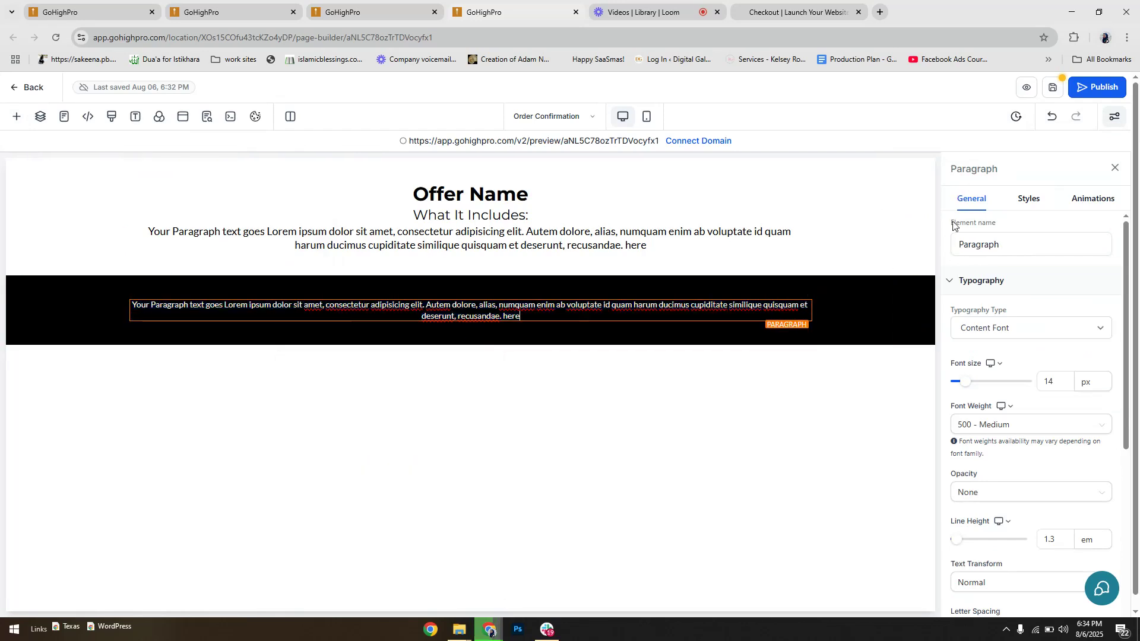
Replace the footer paragraph with "Your Biz NAme - All Rights Reserved" at a 16 px font size
{"action": "triple_click", "coordinate": [469, 315]}
{"action": "type", "text": "Your Biz NAme"}
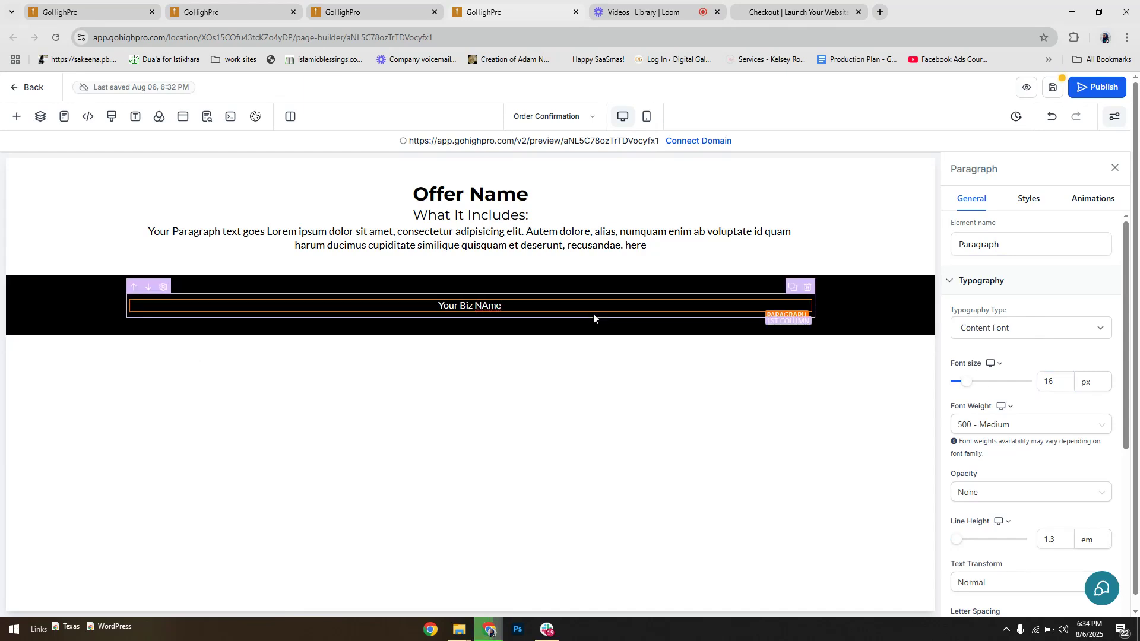
{"action": "type", "text": " - All Rig"}
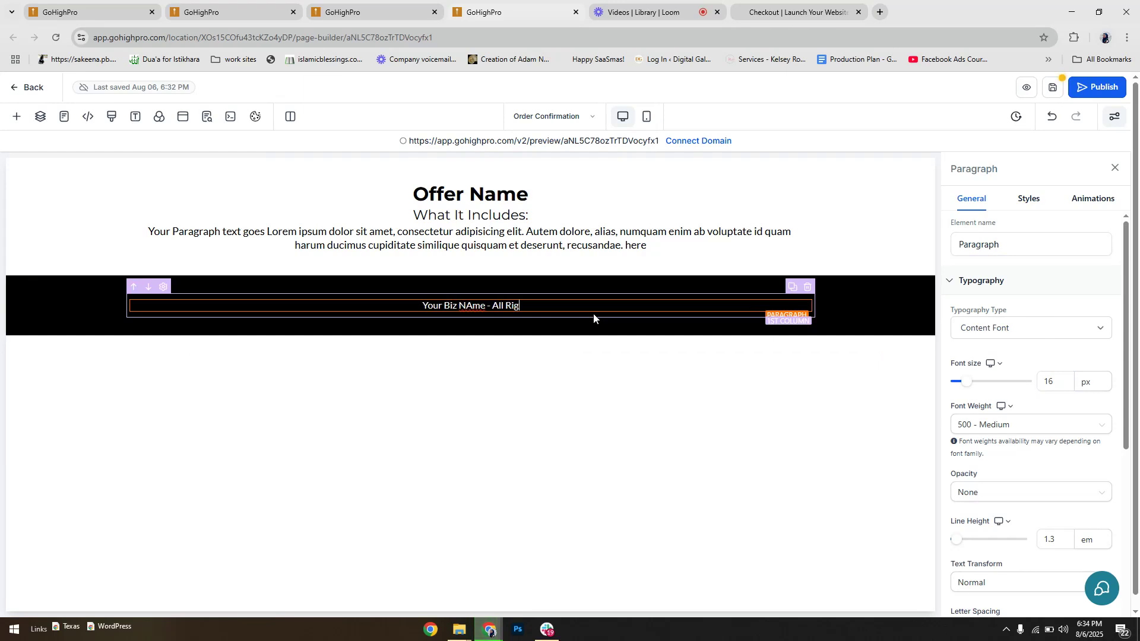
{"action": "type", "text": "hts Reserved"}
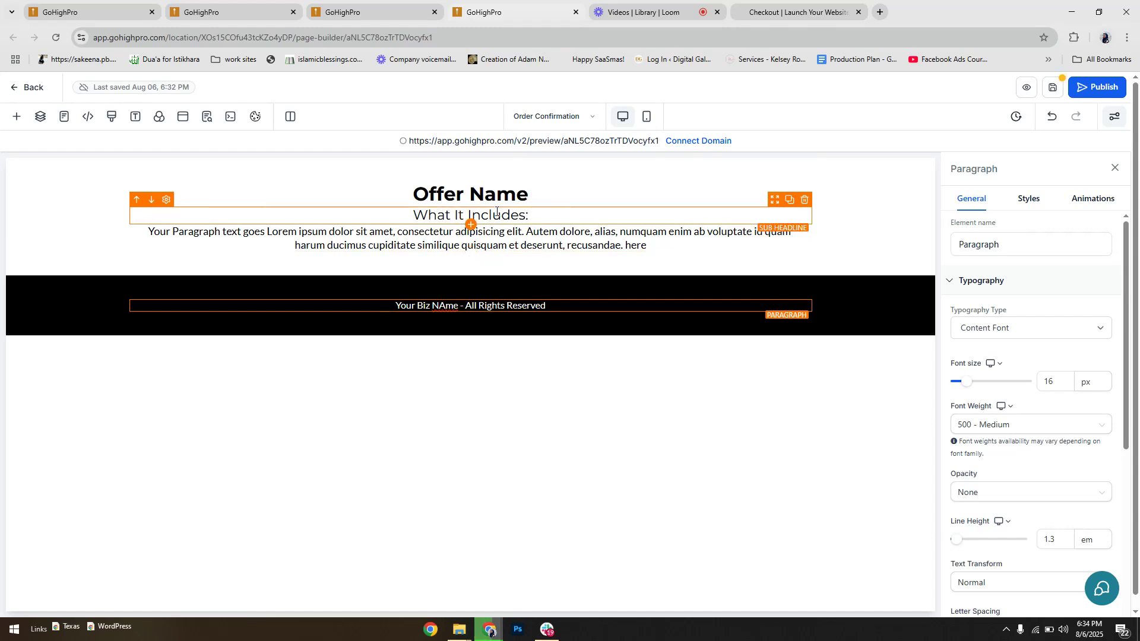
{"action": "left_click", "coordinate": [611, 199]}
{"action": "left_click", "coordinate": [611, 201]}
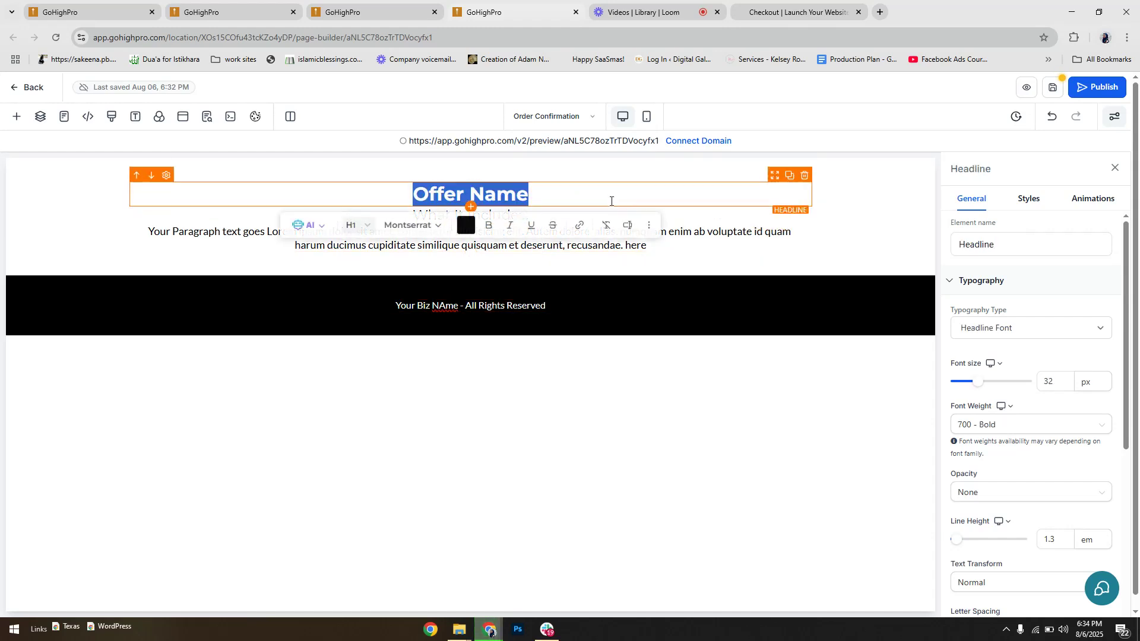
{"action": "type", "text": "CONGRATUL"}
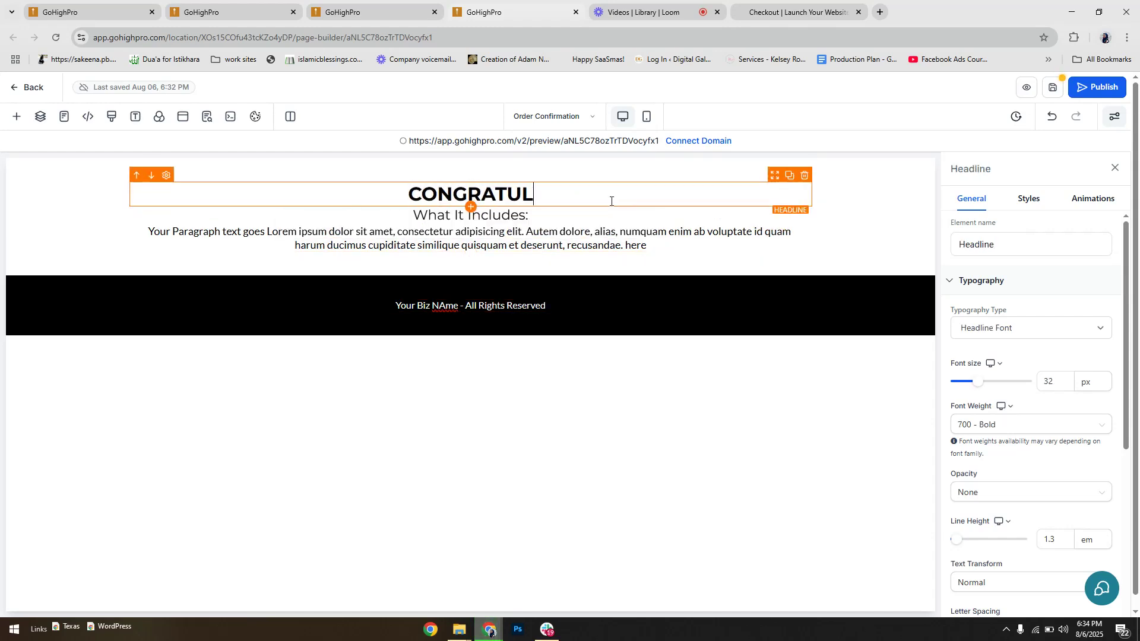
{"action": "type", "text": "ATIONS!"}
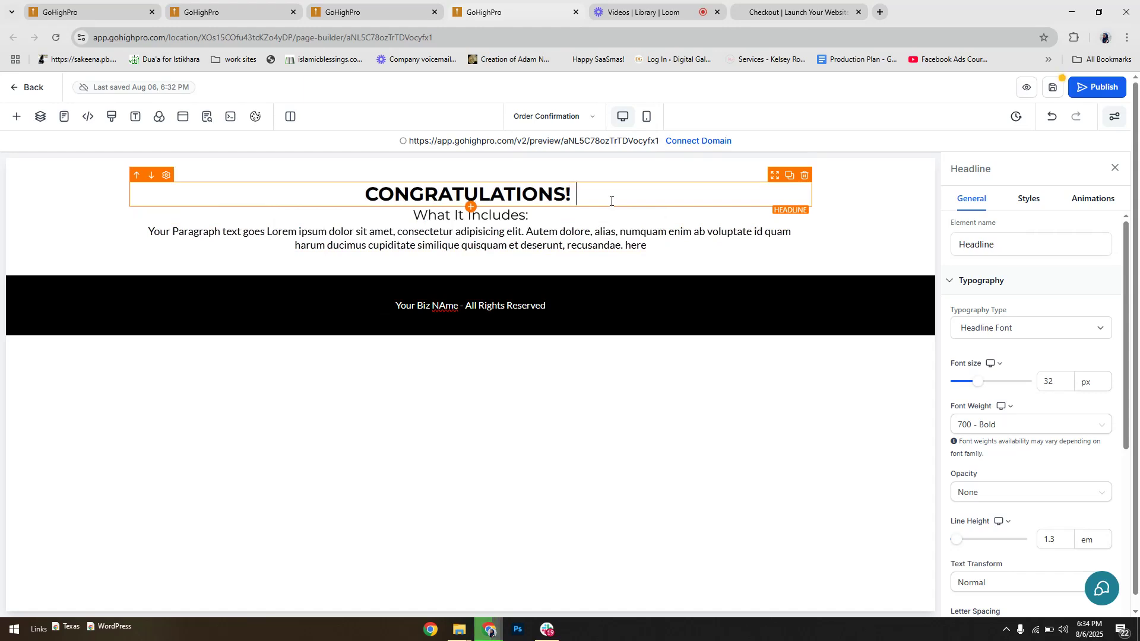
Change the page headline to "Thank You for Your Purchase"
{"action": "left_click", "coordinate": [611, 201]}
{"action": "type", "text": "t"}
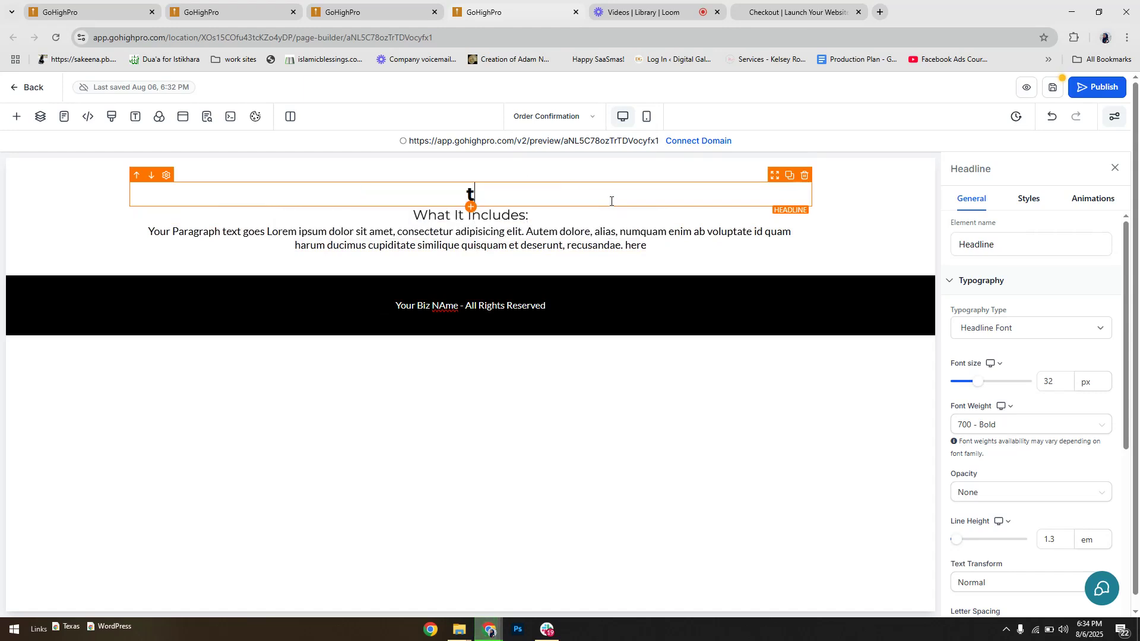
{"action": "type", "text": "hank You for"}
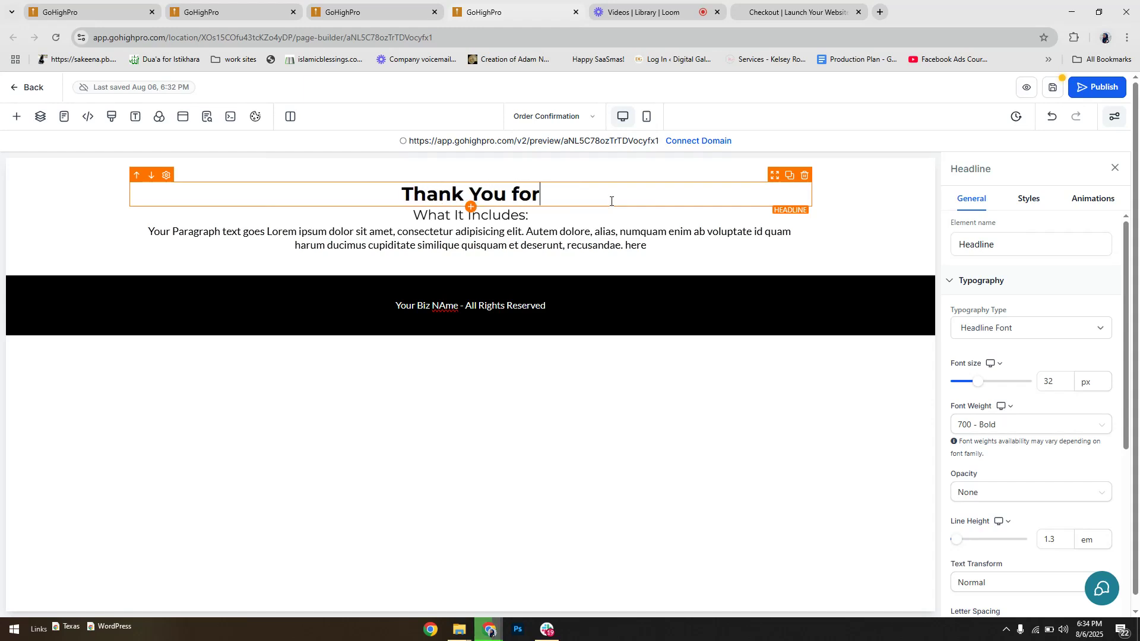
{"action": "type", "text": " Your Purchase"}
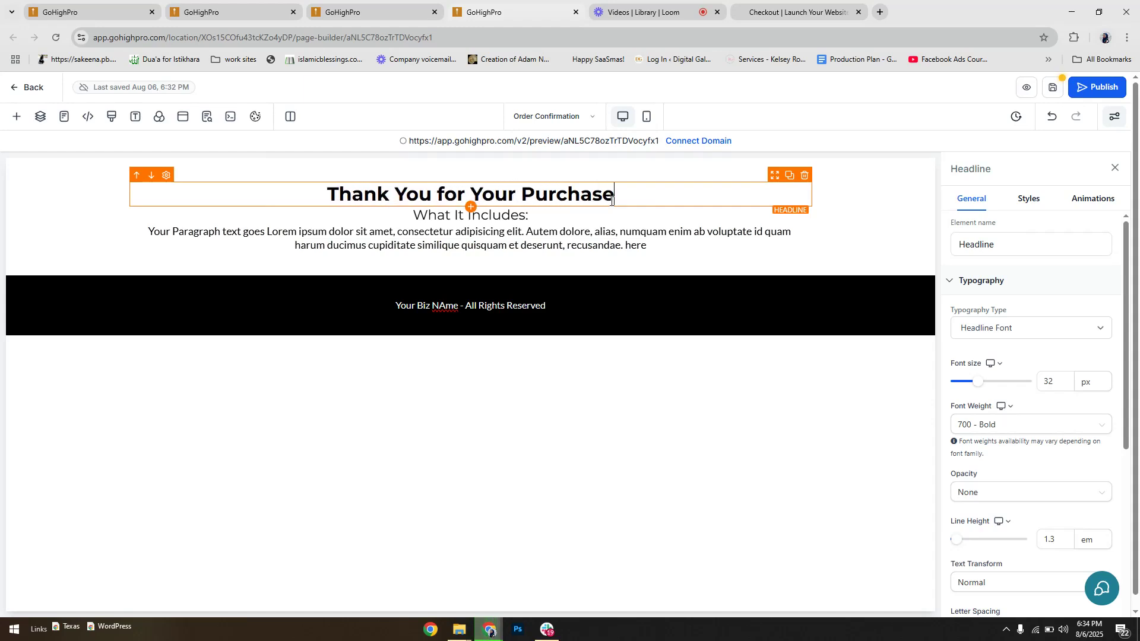
Replace the sub-headline text with "Here is Your Order Details"
{"action": "left_click", "coordinate": [640, 217]}
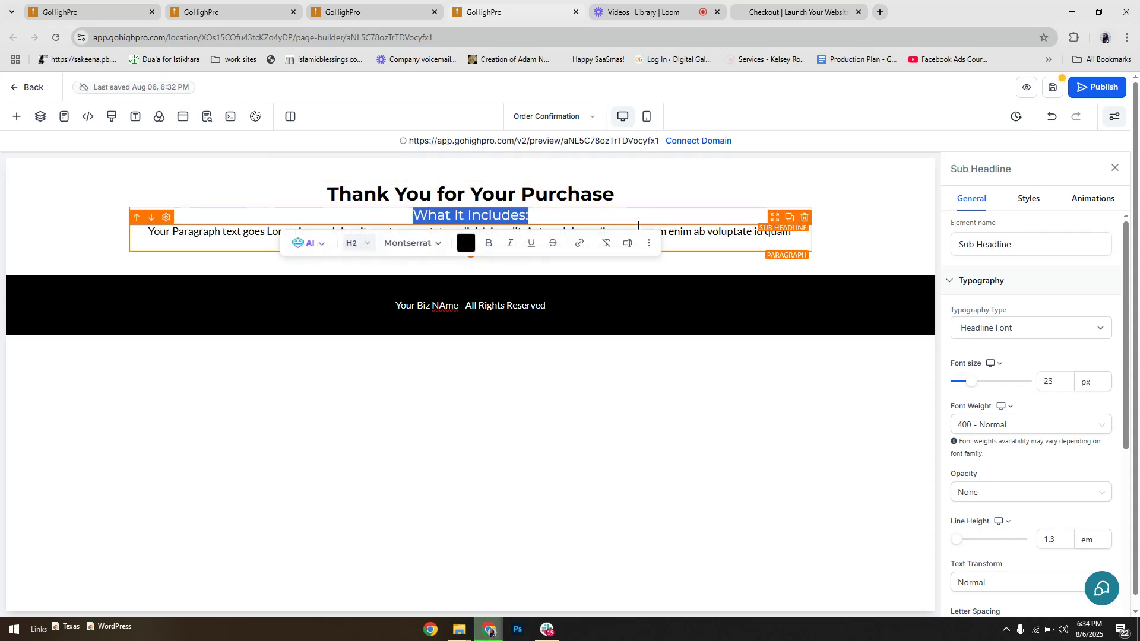
{"action": "type", "text": "H"}
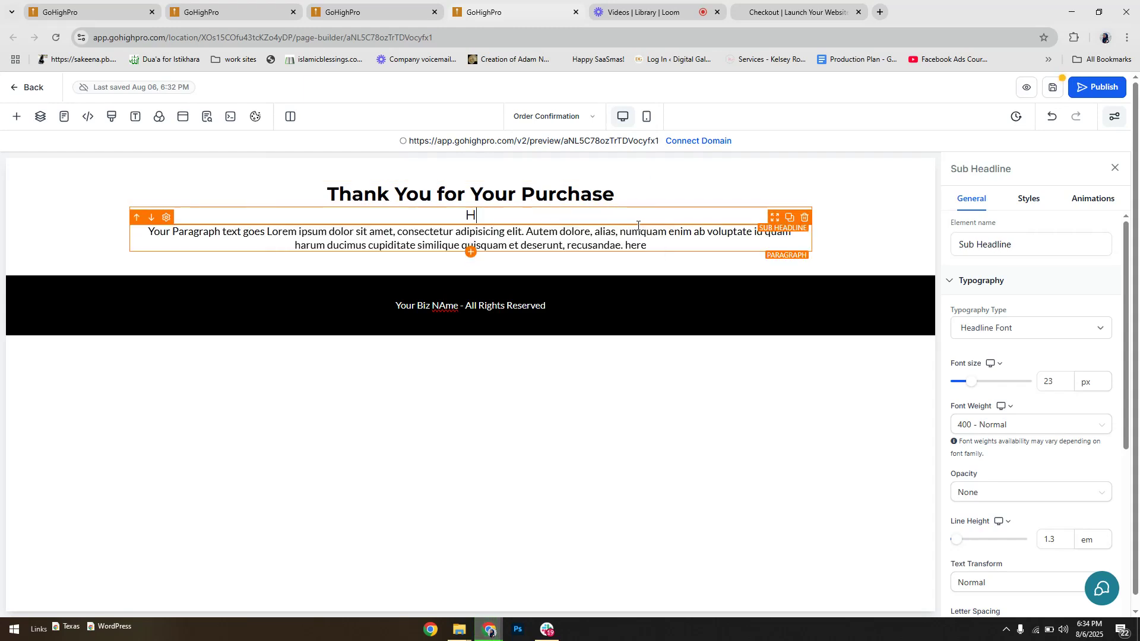
{"action": "type", "text": "ere is Your Order Details"}
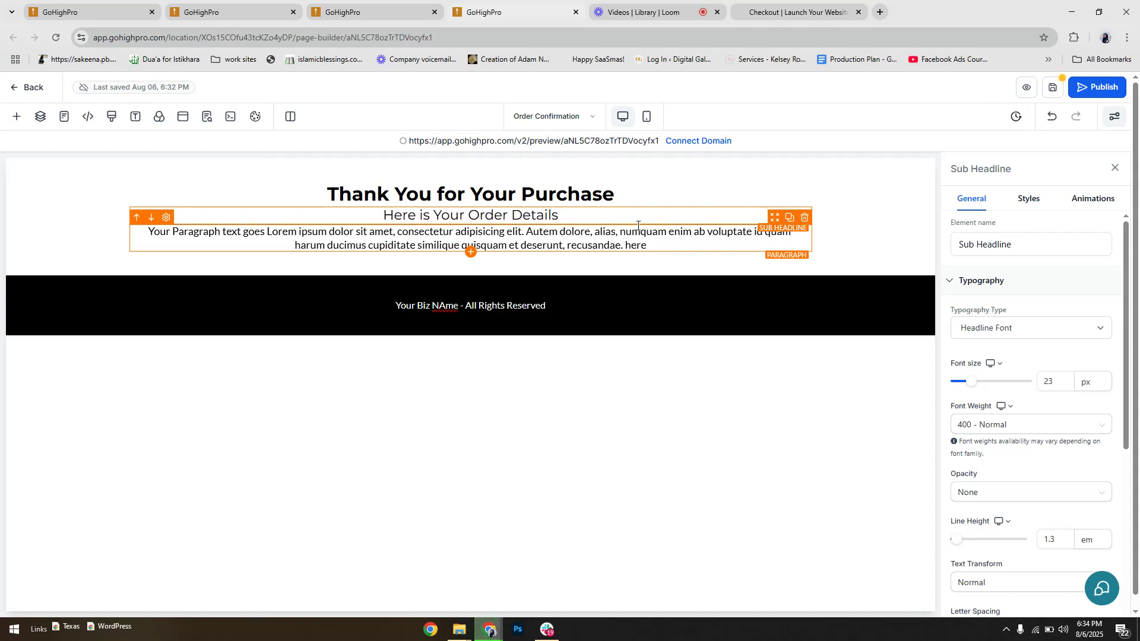
Replace the paragraph under the sub-headline with "A Confirmation Email is sent to your inbox/spam folder shortly."
{"action": "left_click", "coordinate": [557, 249]}
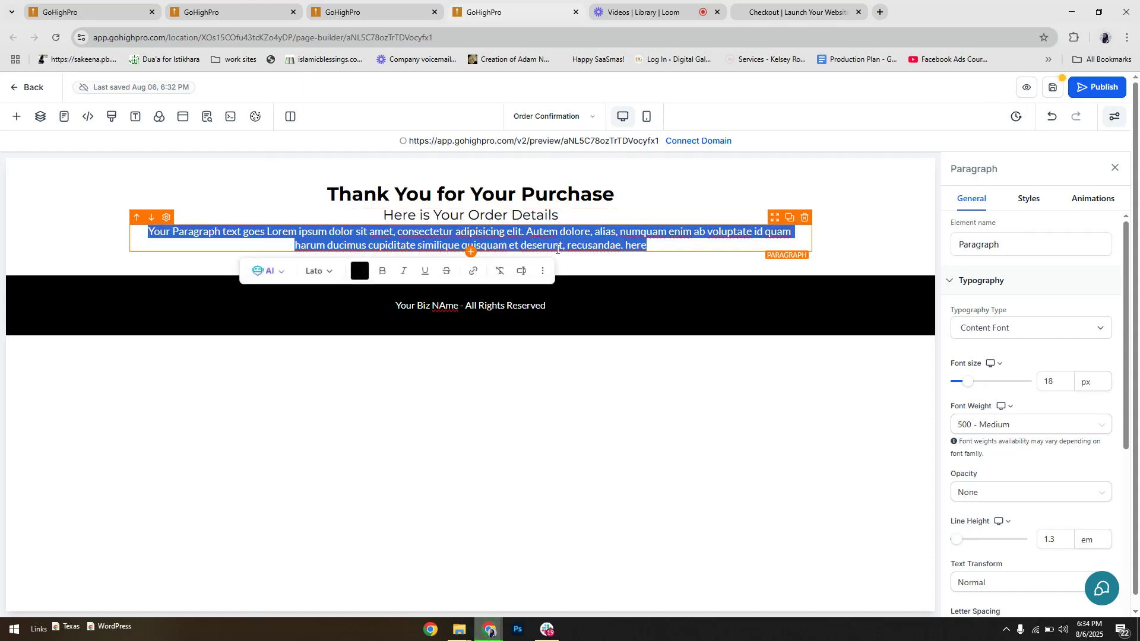
{"action": "type", "text": "A Confirmaton Emai"}
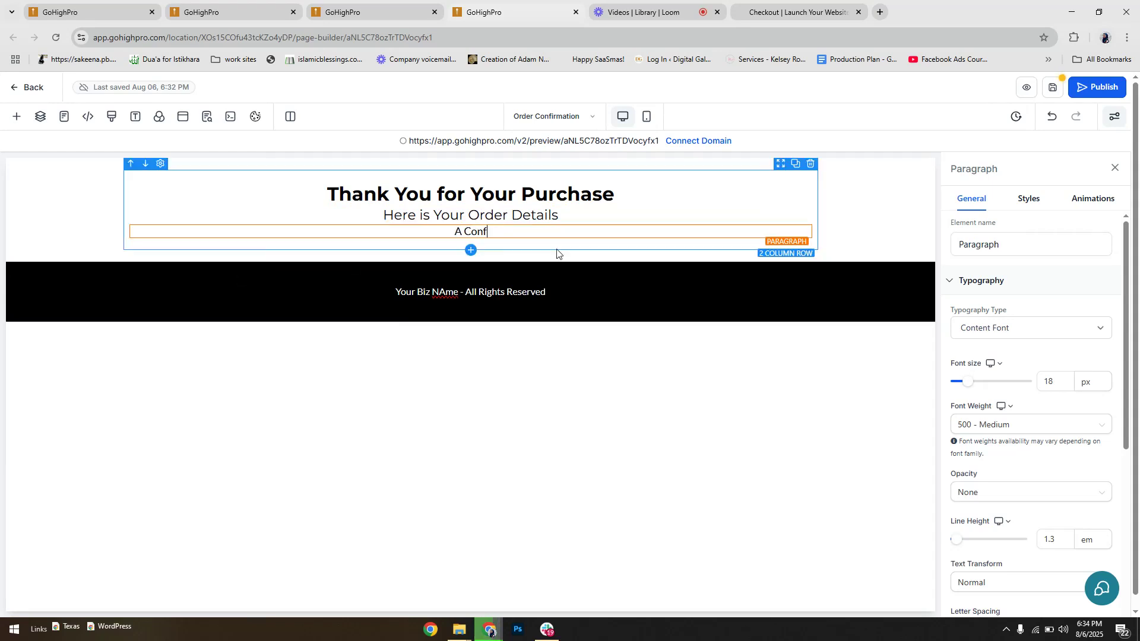
{"action": "key", "text": "BackSpace"}
{"action": "key", "text": "BackSpace"}
{"action": "key", "text": "BackSpace"}
{"action": "key", "text": "BackSpace"}
{"action": "key", "text": "BackSpace"}
{"action": "key", "text": "BackSpace"}
{"action": "key", "text": "BackSpace"}
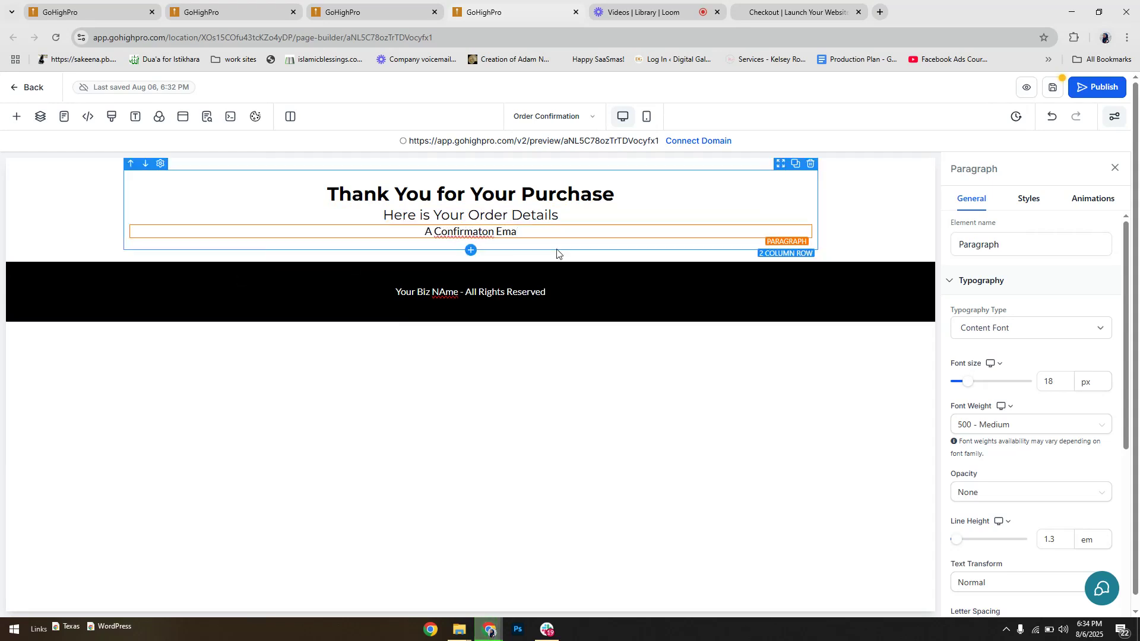
{"action": "type", "text": "ion Email i"}
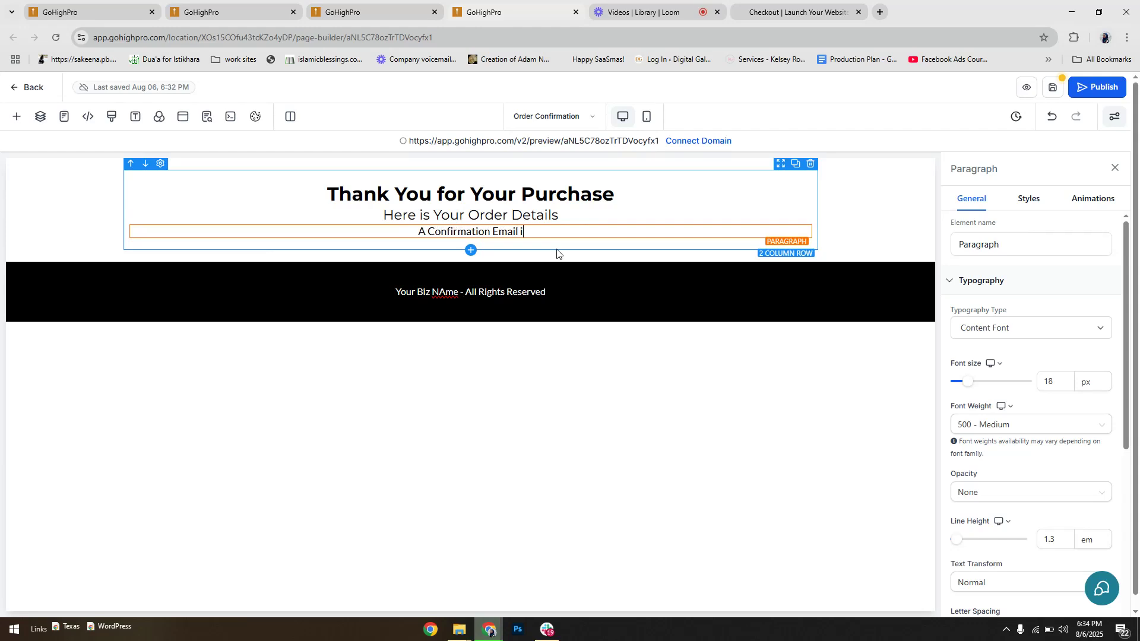
{"action": "type", "text": "s sent to your "}
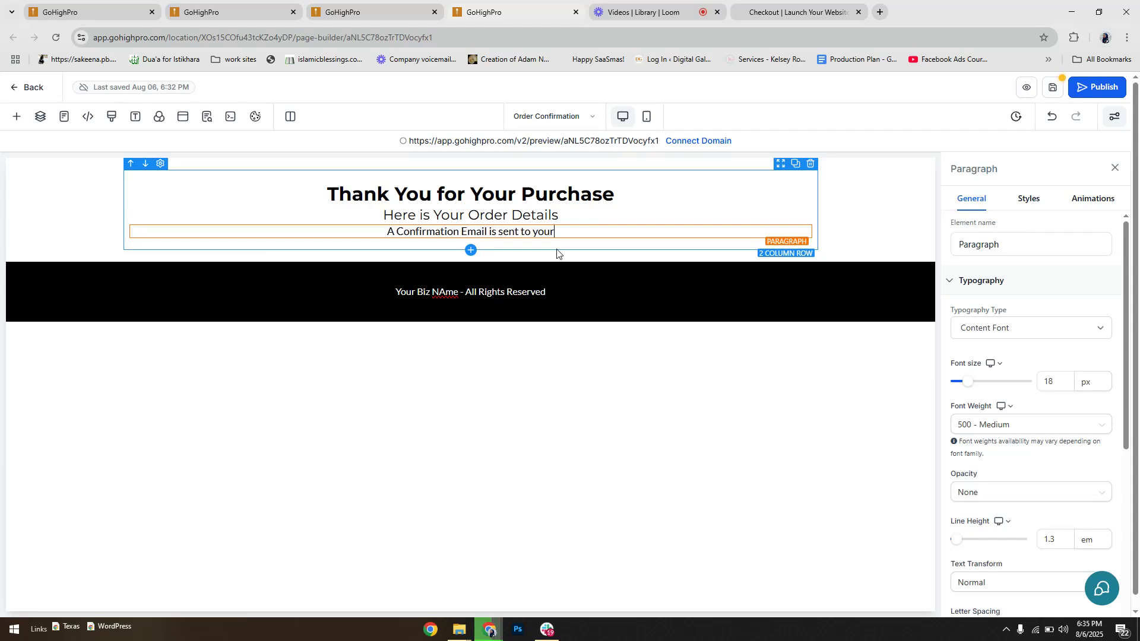
{"action": "type", "text": "inbox"}
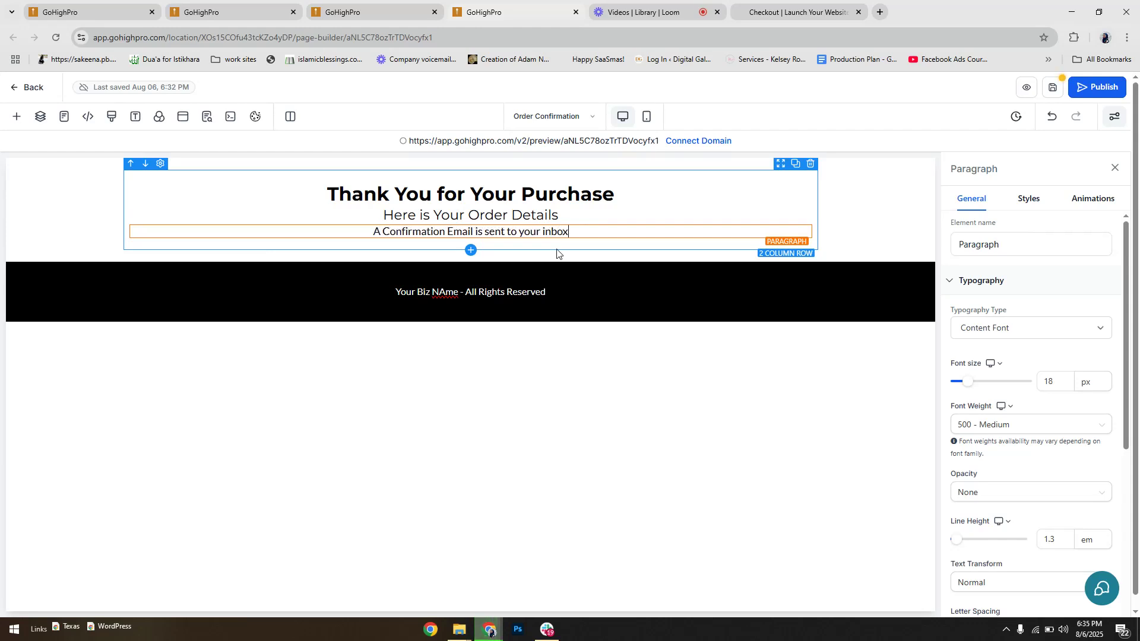
{"action": "type", "text": "/sp"}
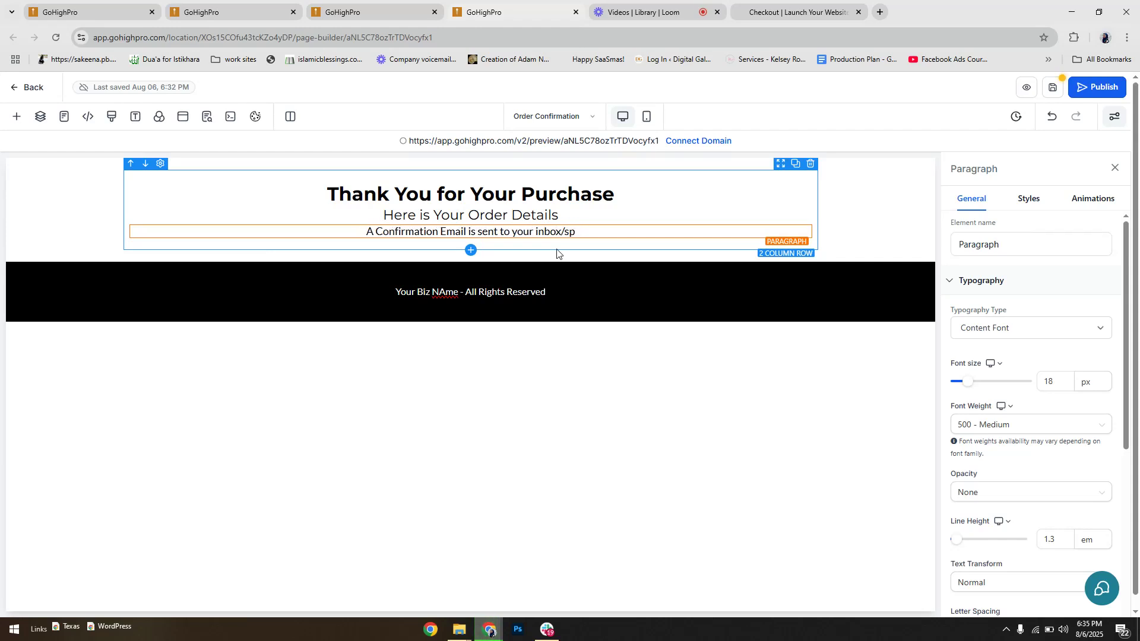
{"action": "type", "text": "am folder shortly."}
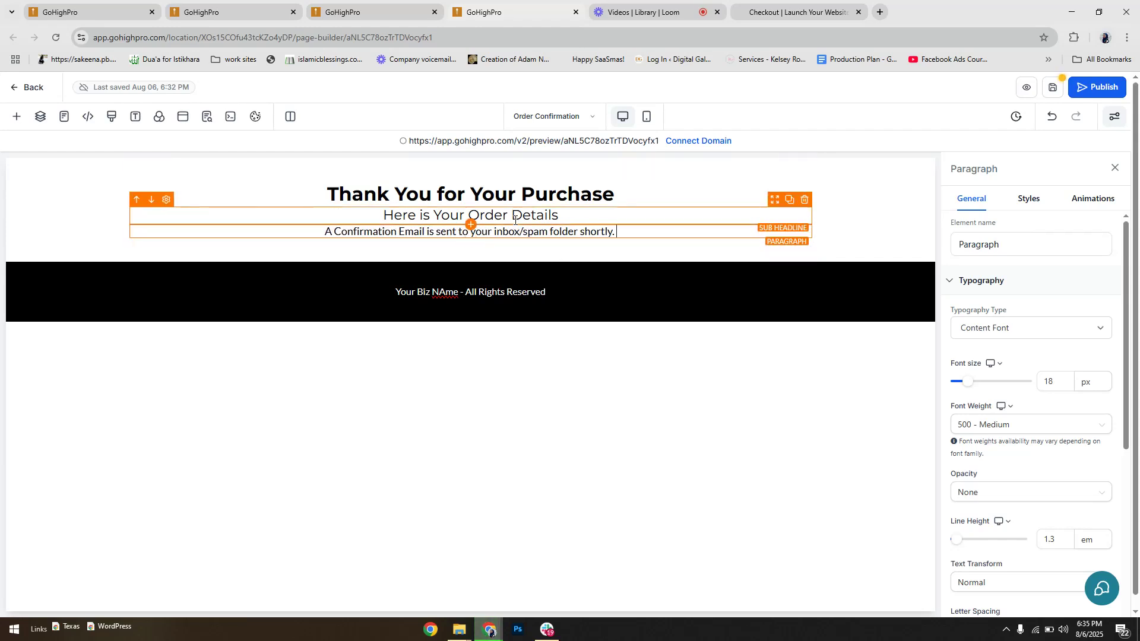
Insert an Order Confirmation element between the sub-headline and the confirmation email paragraph, and hide its shipping details
{"action": "left_click", "coordinate": [474, 224]}
{"action": "left_click", "coordinate": [180, 206]}
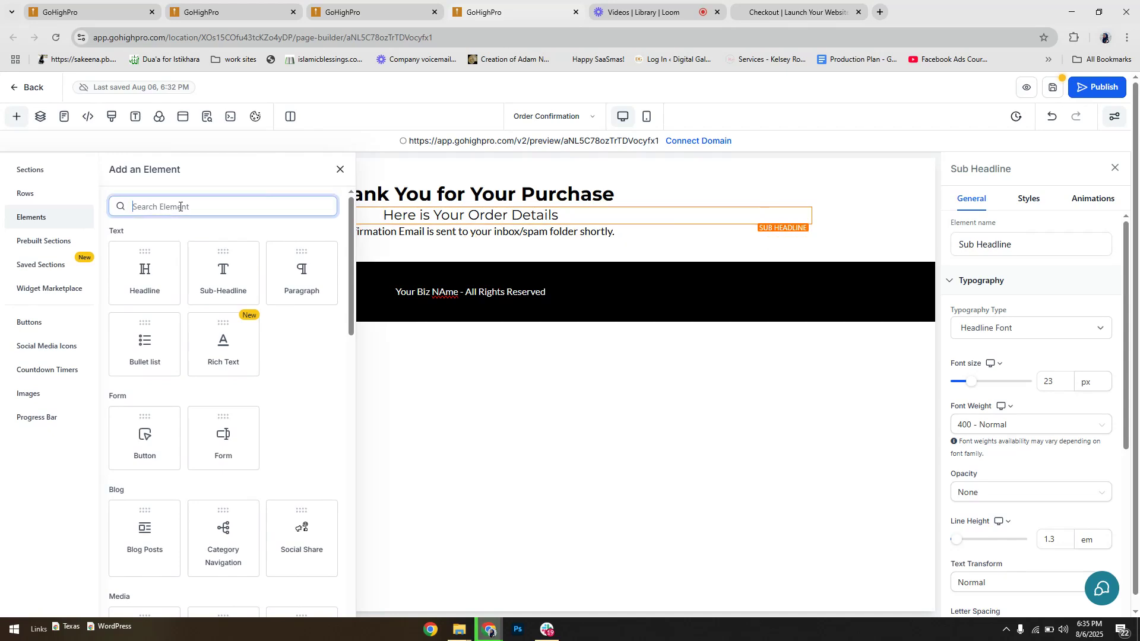
{"action": "type", "text": "ord"}
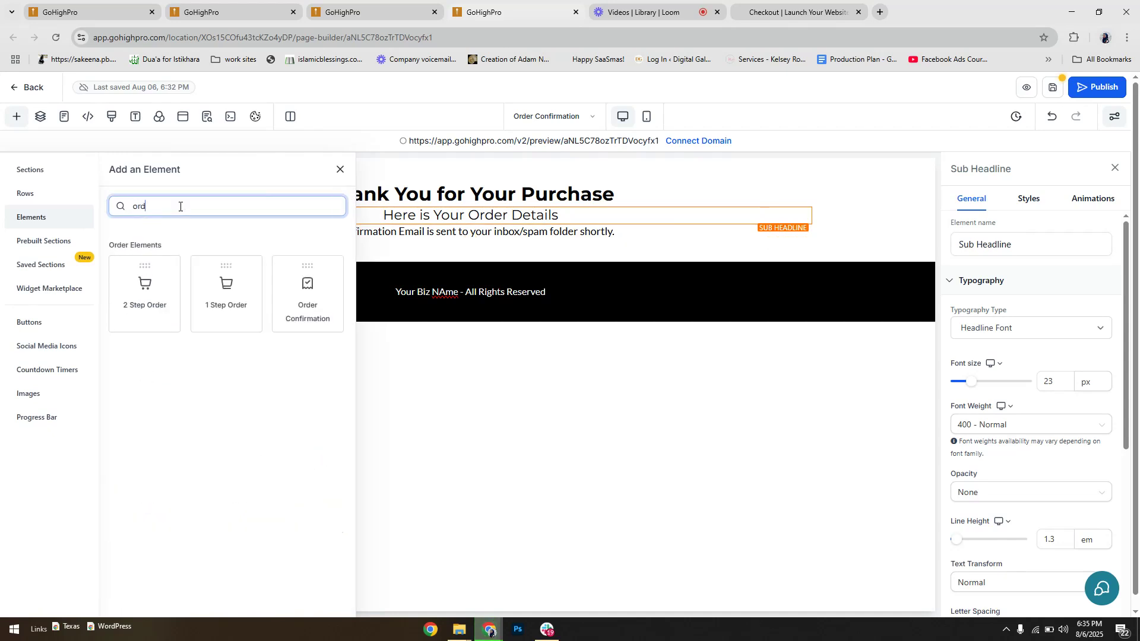
{"action": "left_click", "coordinate": [297, 300]}
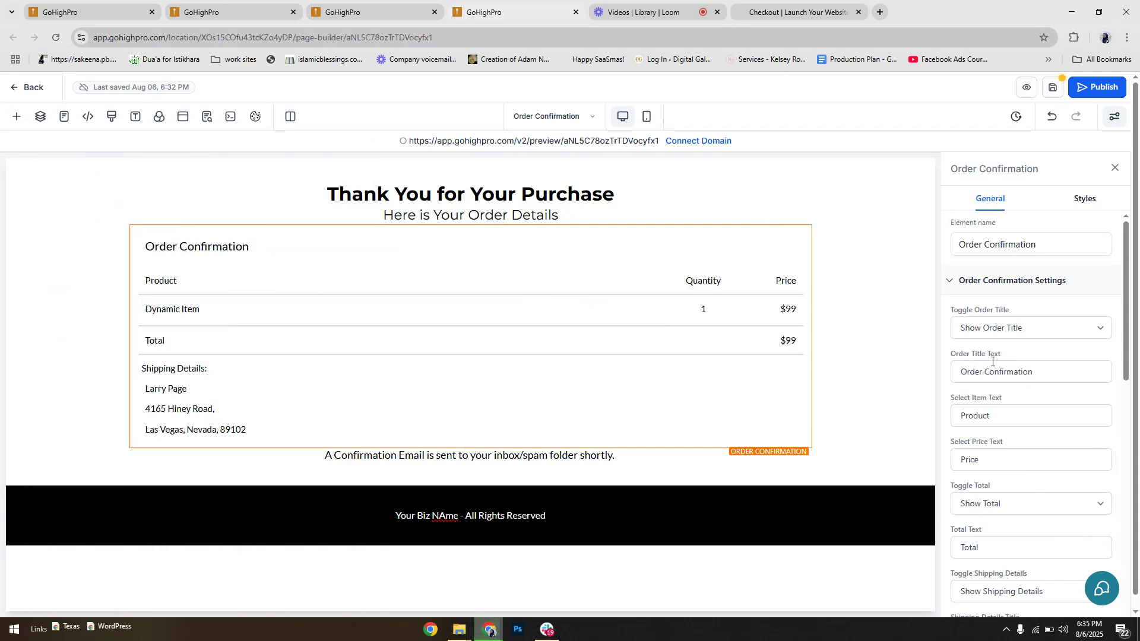
{"action": "scroll", "coordinate": [992, 362], "scroll_direction": "down", "scroll_amount": 4}
{"action": "left_click", "coordinate": [1052, 361]}
{"action": "left_click", "coordinate": [1043, 388]}
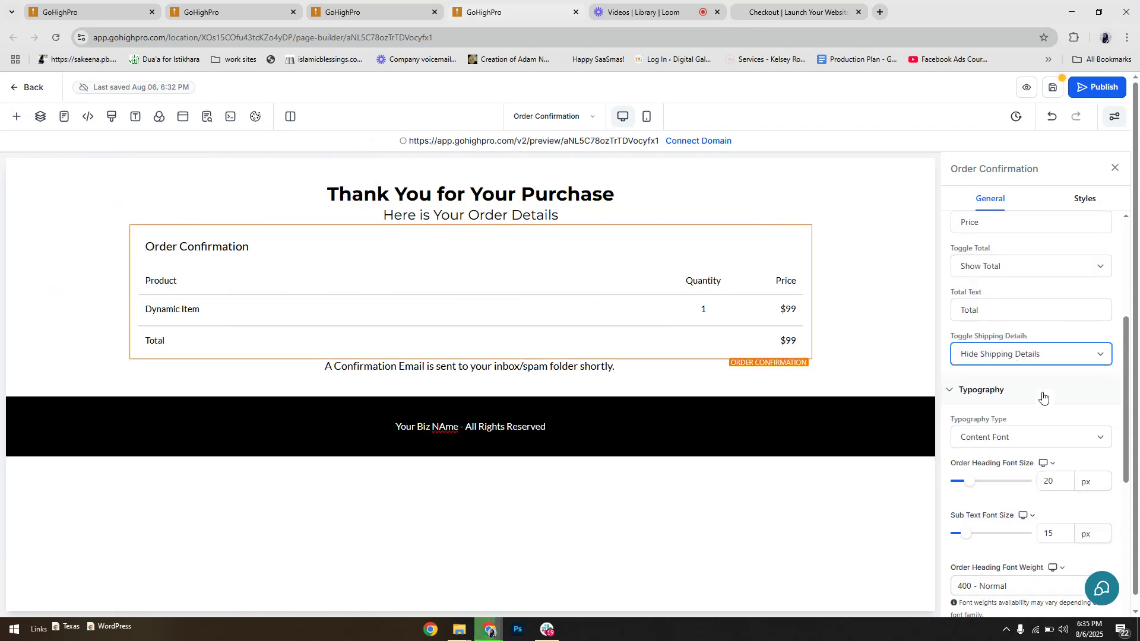
Set the top and bottom padding of the section holding the order details to 80 px each
{"action": "left_click", "coordinate": [913, 310]}
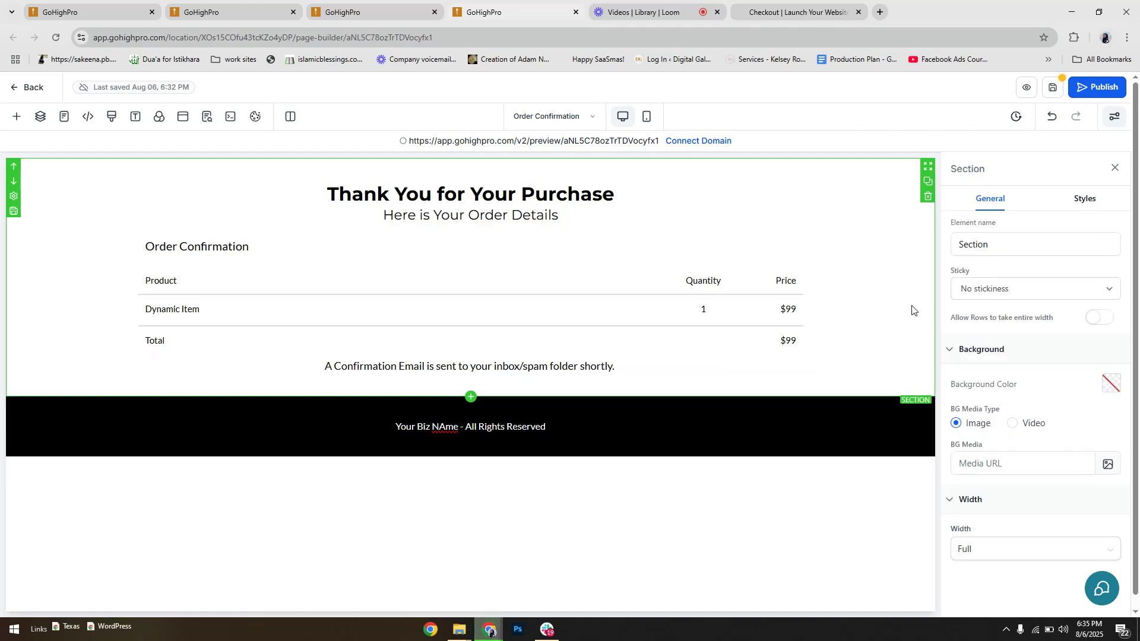
{"action": "left_click", "coordinate": [1088, 201]}
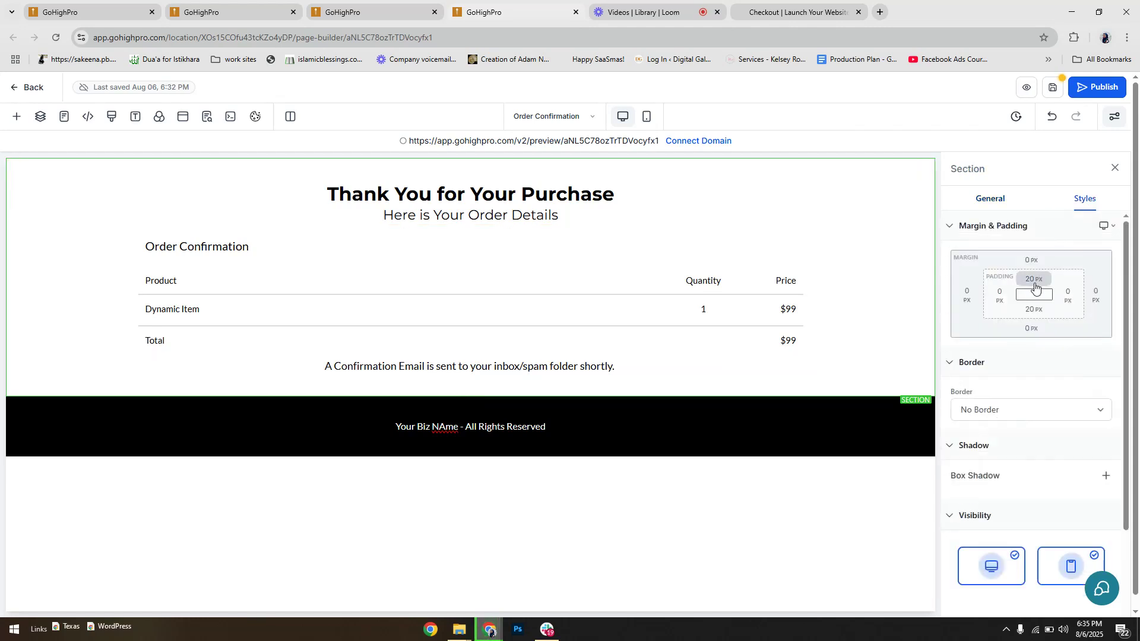
{"action": "left_click", "coordinate": [1034, 284]}
{"action": "left_click", "coordinate": [1013, 354]}
{"action": "left_click", "coordinate": [1034, 309]}
{"action": "left_click", "coordinate": [1011, 383]}
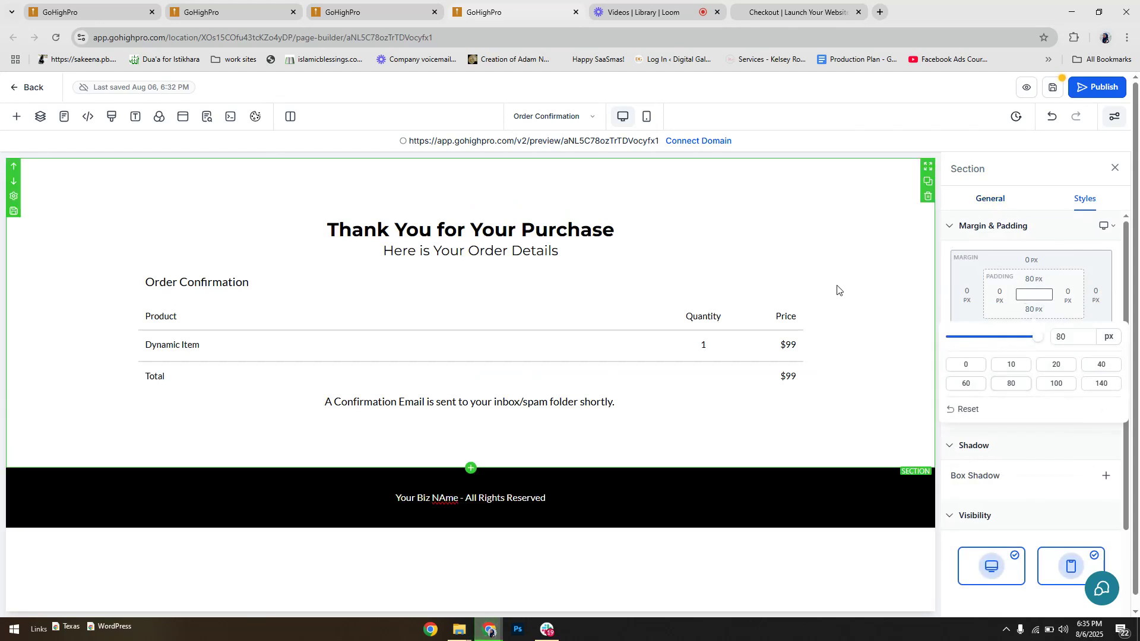
Set the beige architectural image from the media storage as the background of the section holding the order details
{"action": "left_click", "coordinate": [753, 306]}
{"action": "left_click", "coordinate": [990, 199]}
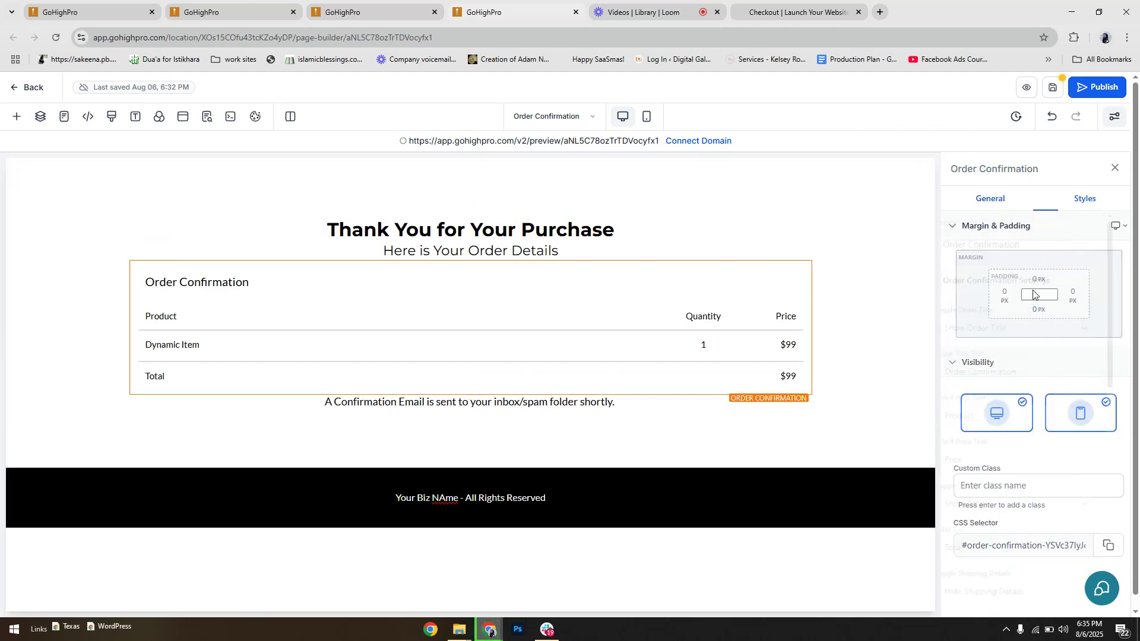
{"action": "scroll", "coordinate": [1062, 368], "scroll_direction": "down", "scroll_amount": 5}
{"action": "scroll", "coordinate": [1052, 395], "scroll_direction": "down", "scroll_amount": 2}
{"action": "left_click", "coordinate": [900, 224]}
{"action": "left_click", "coordinate": [1109, 463]}
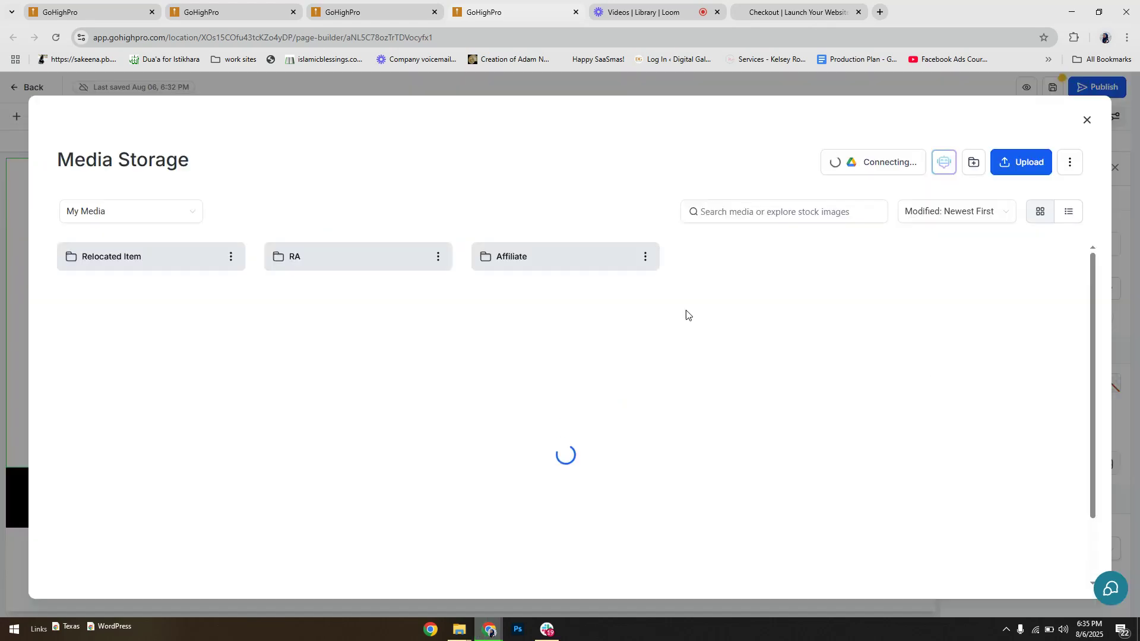
{"action": "left_click", "coordinate": [133, 217]}
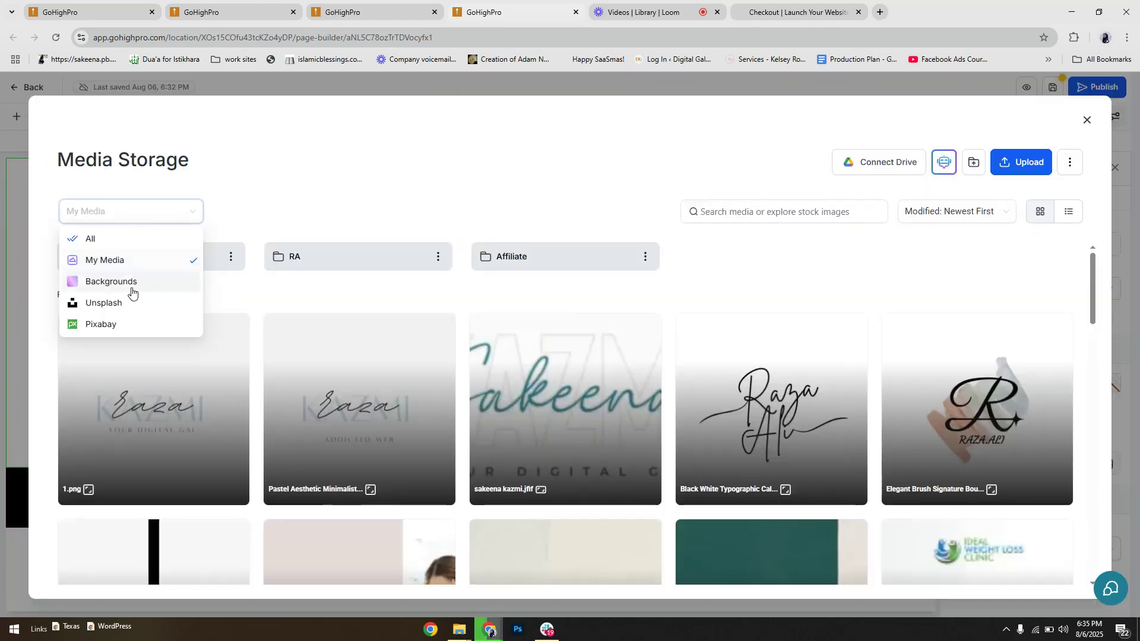
{"action": "scroll", "coordinate": [510, 425], "scroll_direction": "down", "scroll_amount": 4}
{"action": "left_click", "coordinate": [607, 369]}
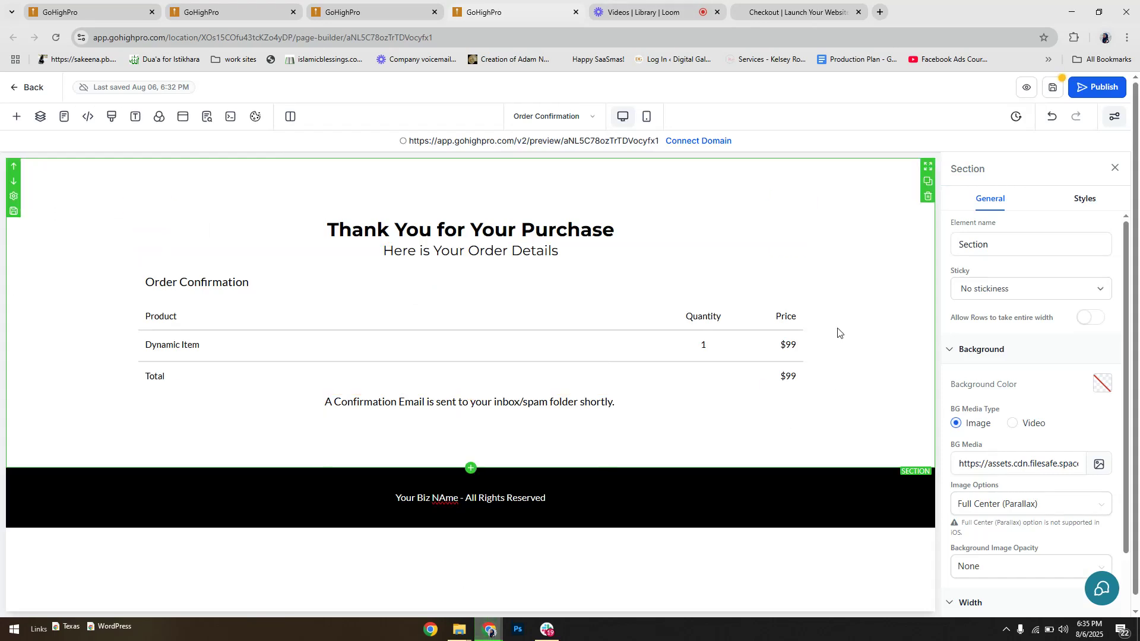
Give the section a white background color, set its image option to Full Center and its background image opacity to Half Fade
{"action": "left_click", "coordinate": [1102, 385]}
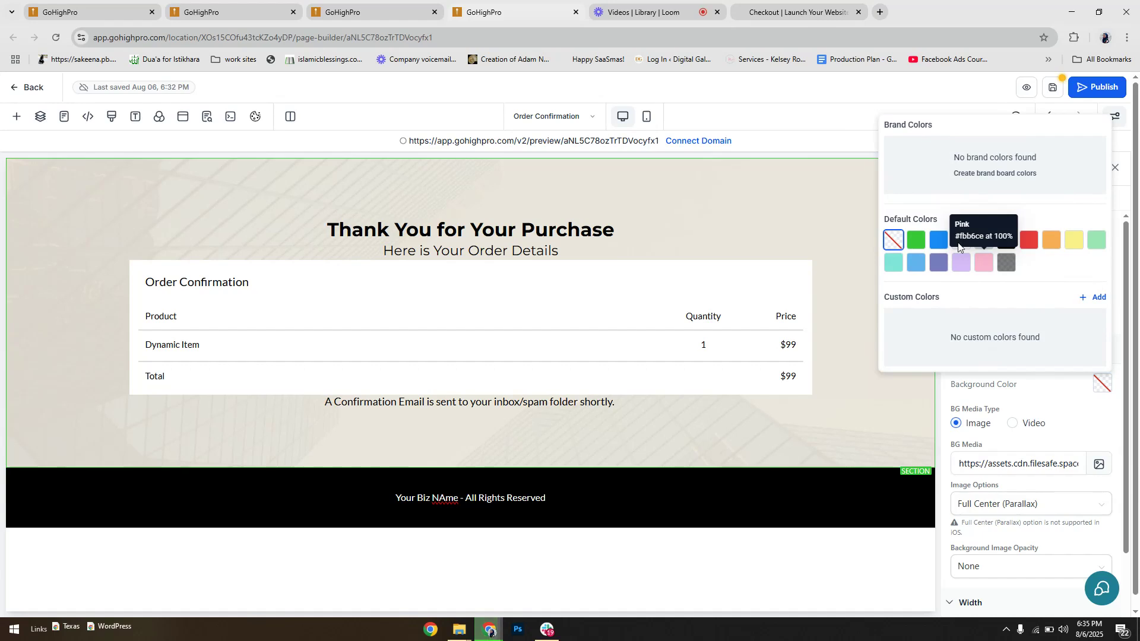
{"action": "left_click", "coordinate": [984, 240]}
{"action": "left_click", "coordinate": [957, 504]}
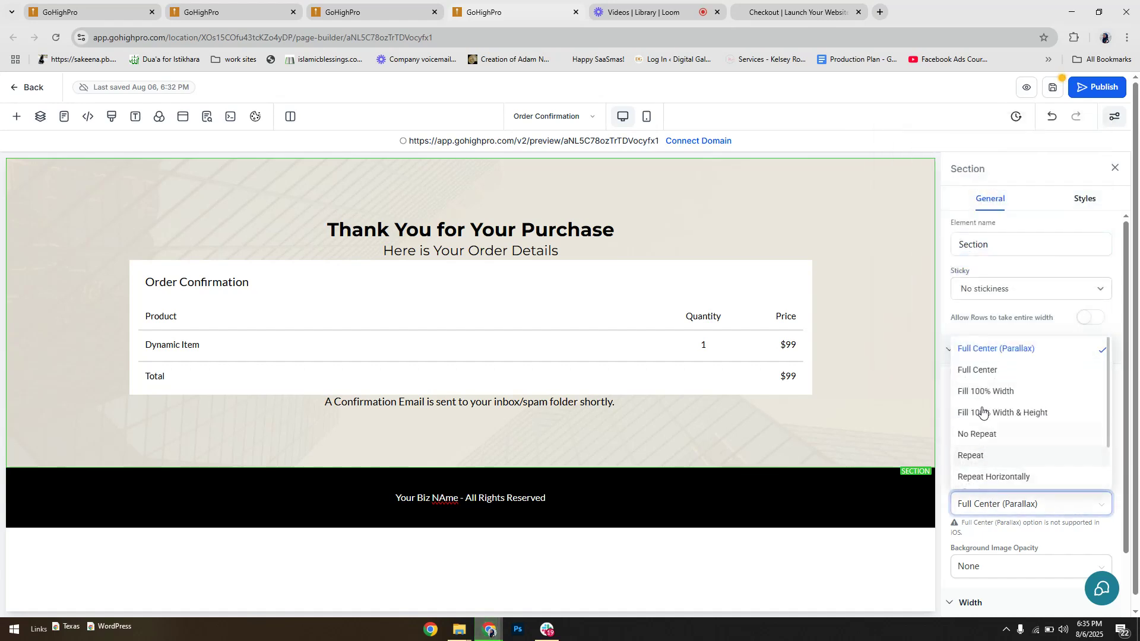
{"action": "left_click", "coordinate": [977, 370]}
{"action": "left_click", "coordinate": [967, 546]}
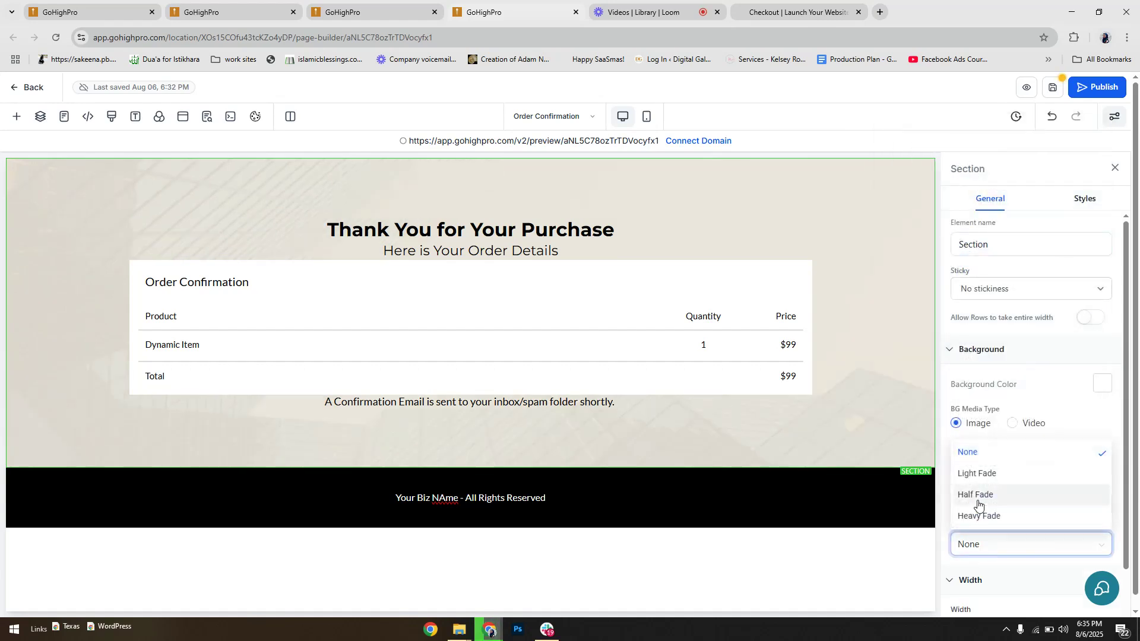
{"action": "left_click", "coordinate": [978, 496]}
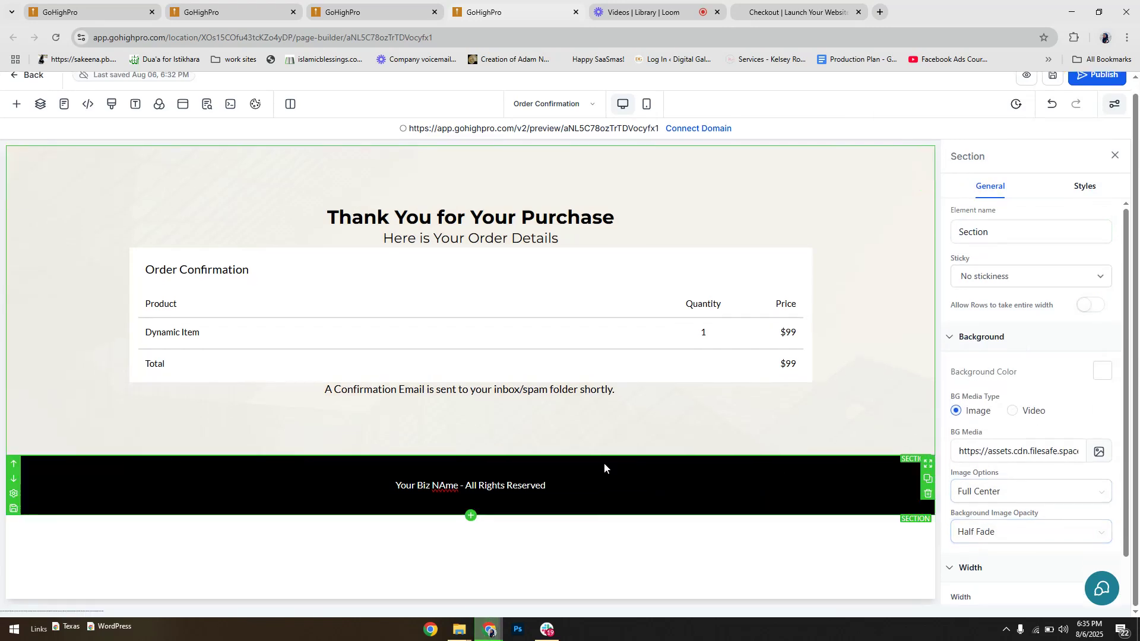
Set the bottom padding of the "Here is Your Order Details" sub-headline to 40 px and save the page
{"action": "left_click", "coordinate": [534, 284]}
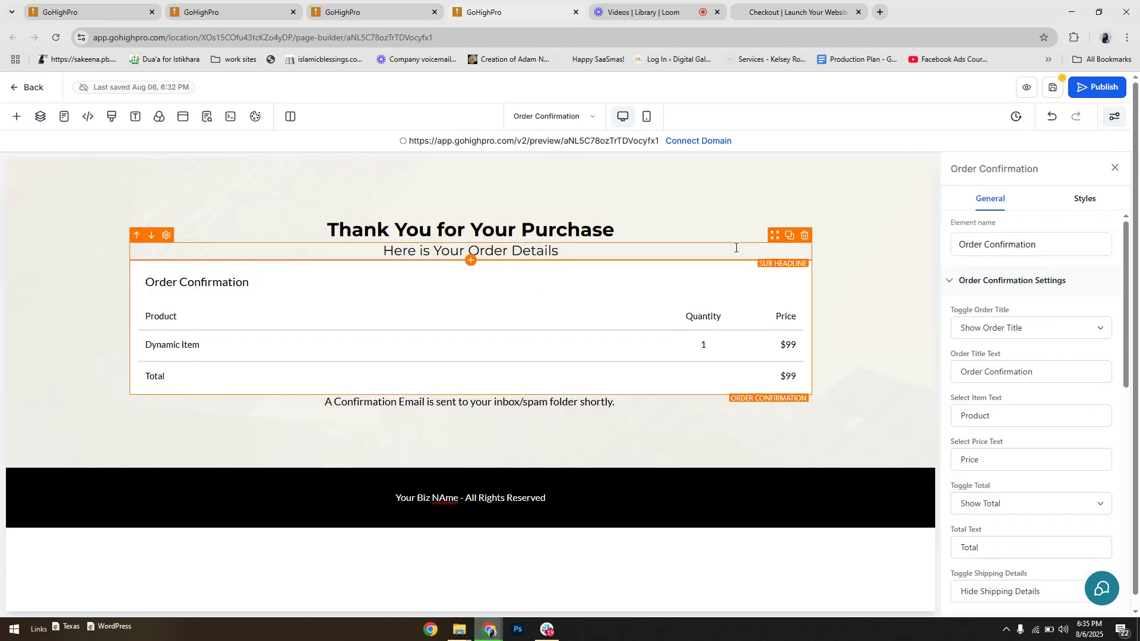
{"action": "left_click", "coordinate": [737, 248]}
{"action": "left_click", "coordinate": [1029, 199]}
{"action": "left_click", "coordinate": [1033, 309]}
{"action": "left_click", "coordinate": [1098, 366]}
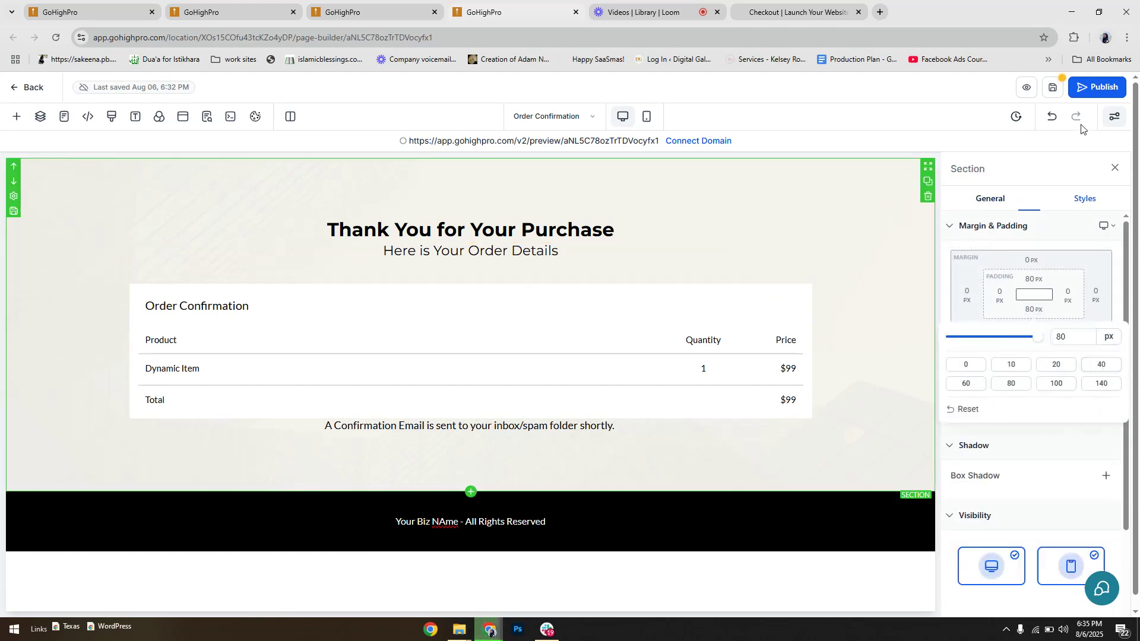
{"action": "left_click", "coordinate": [1053, 88]}
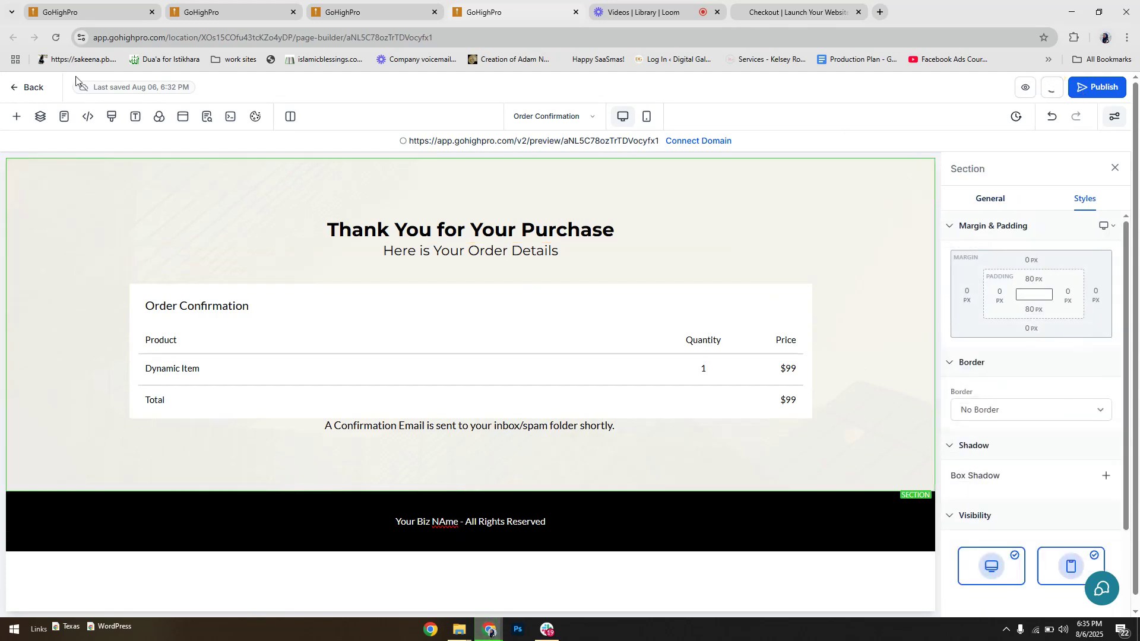
Replace the SEO title with one beginning "Thank You", update the SEO metadata and save the page
{"action": "left_click", "coordinate": [207, 116]}
{"action": "triple_click", "coordinate": [72, 342]}
{"action": "type", "text": "Thank You"}
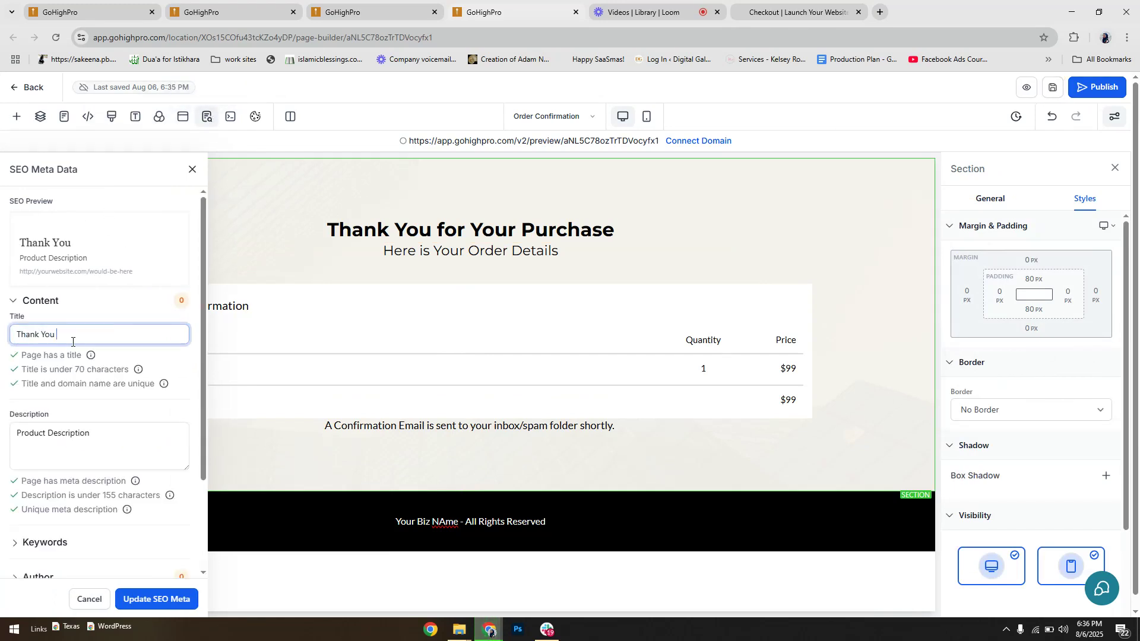
{"action": "type", "text": "se"}
{"action": "left_click", "coordinate": [157, 599]}
{"action": "left_click", "coordinate": [1052, 87]}
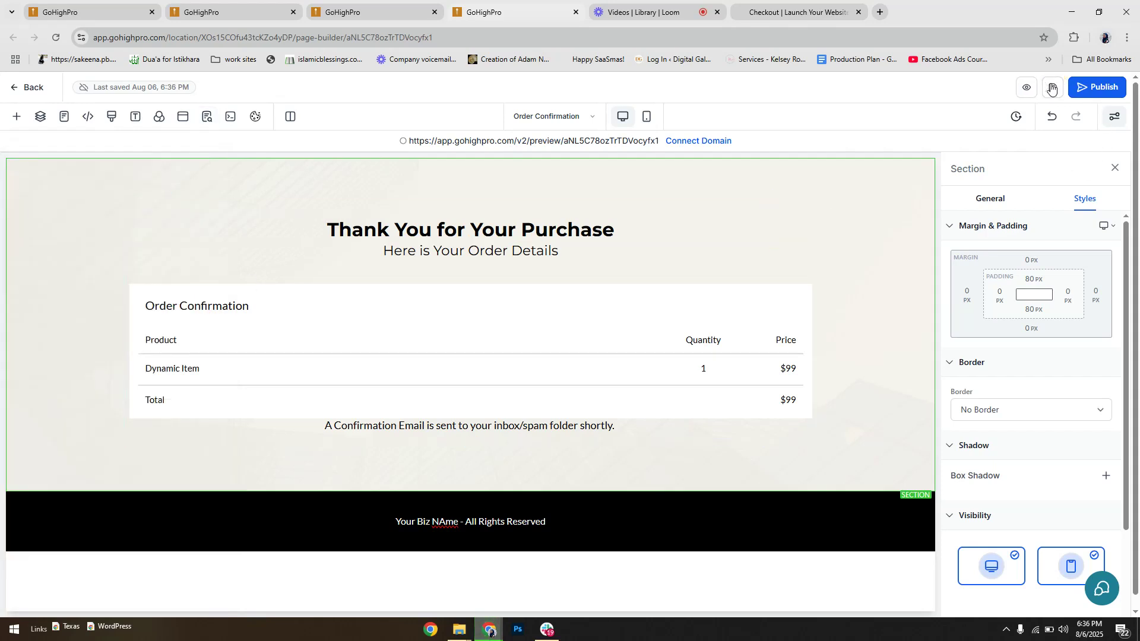
Exit the page builder and open the Products list in Payments
{"action": "left_click", "coordinate": [34, 87]}
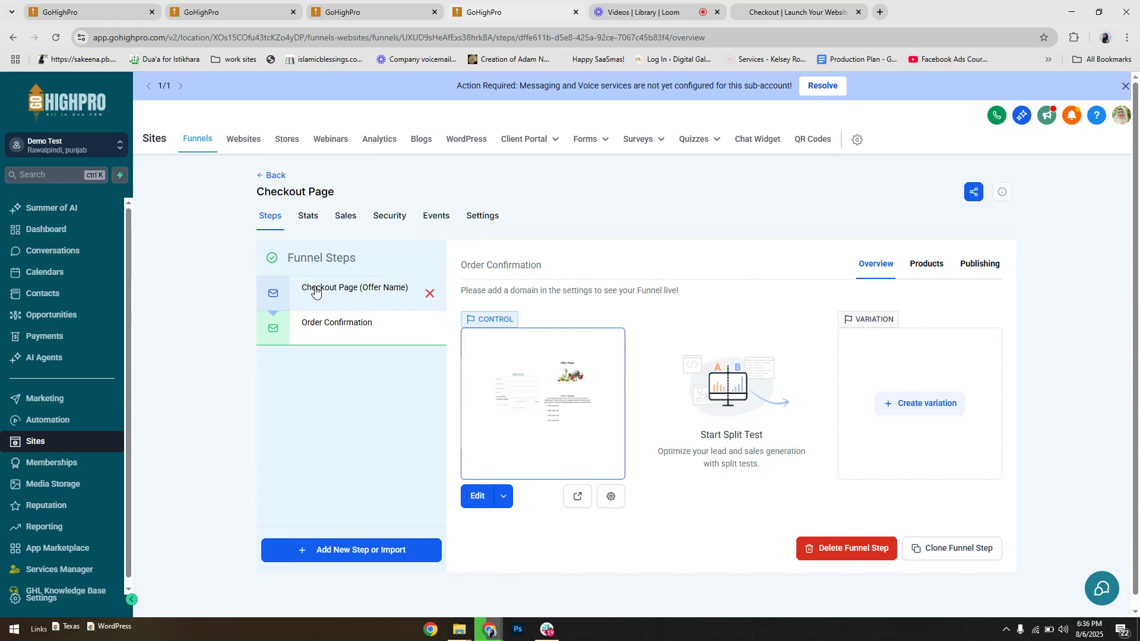
{"action": "left_click", "coordinate": [42, 344]}
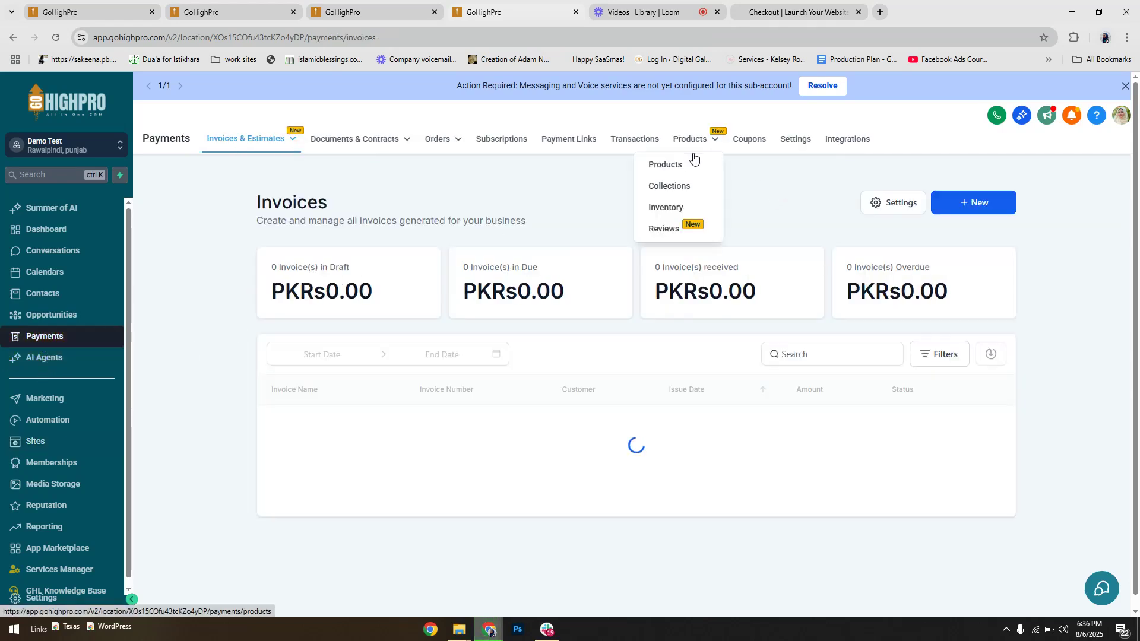
{"action": "left_click", "coordinate": [670, 165]}
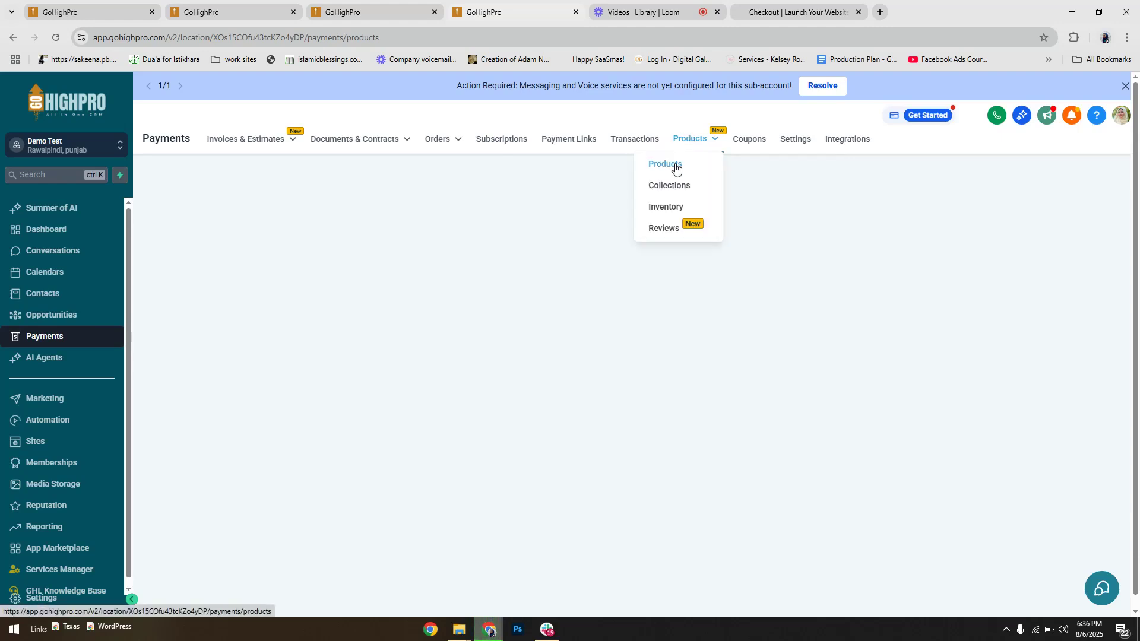
Switch to the other funnel tab and create an automation workflow from scratch named "Product Purchase Confirmation email"
{"action": "left_click", "coordinate": [376, 6]}
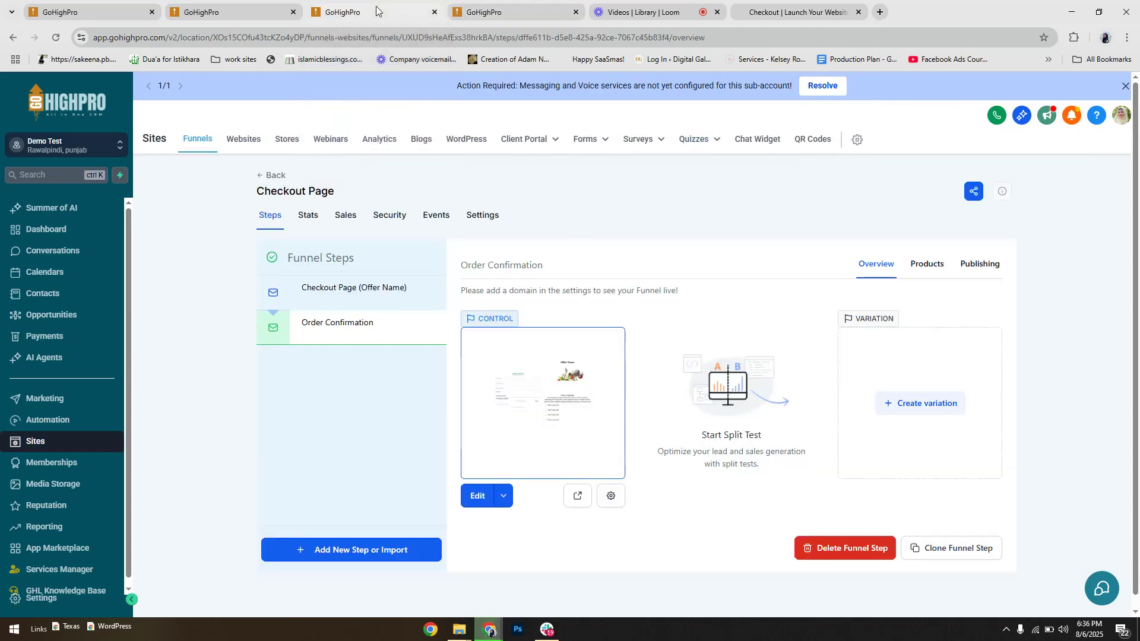
{"action": "left_click", "coordinate": [63, 417]}
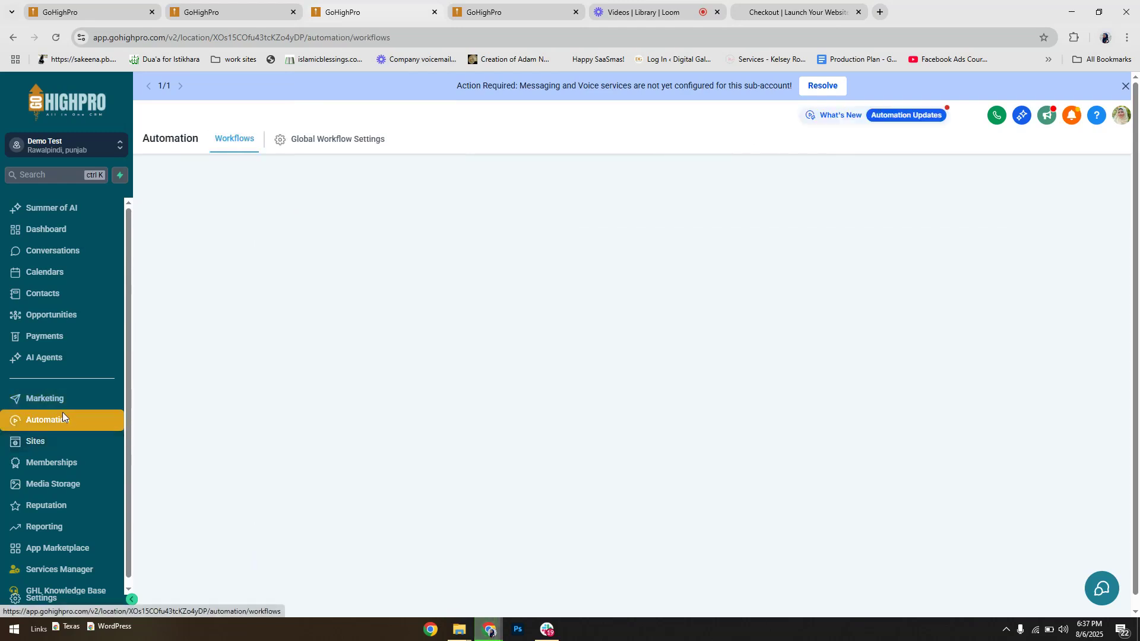
{"action": "left_click", "coordinate": [962, 187]}
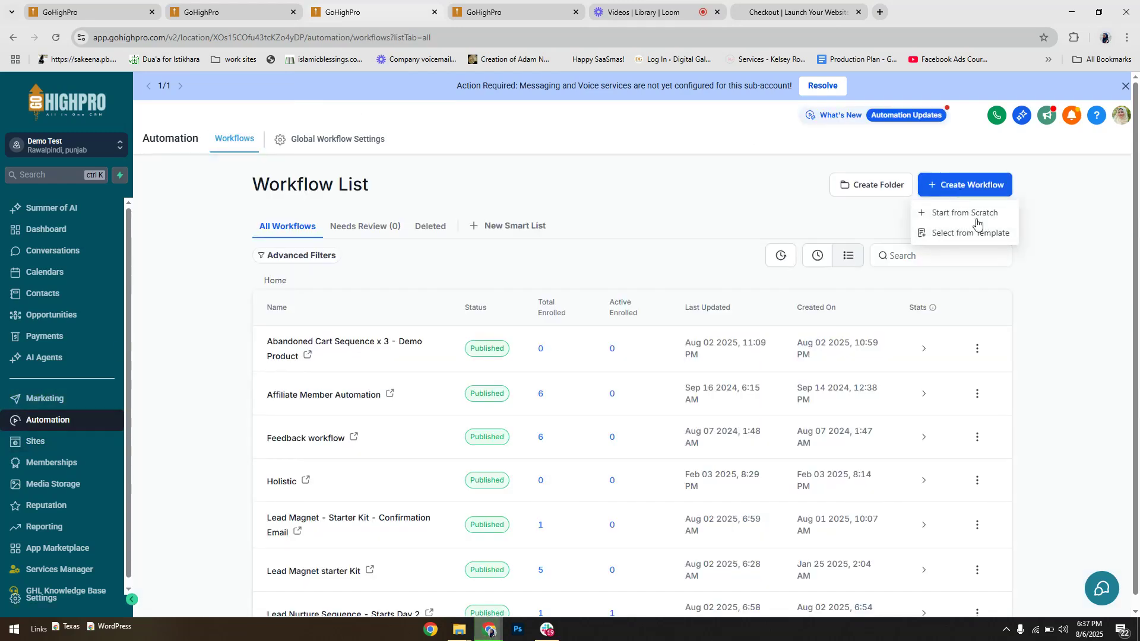
{"action": "left_click", "coordinate": [976, 219]}
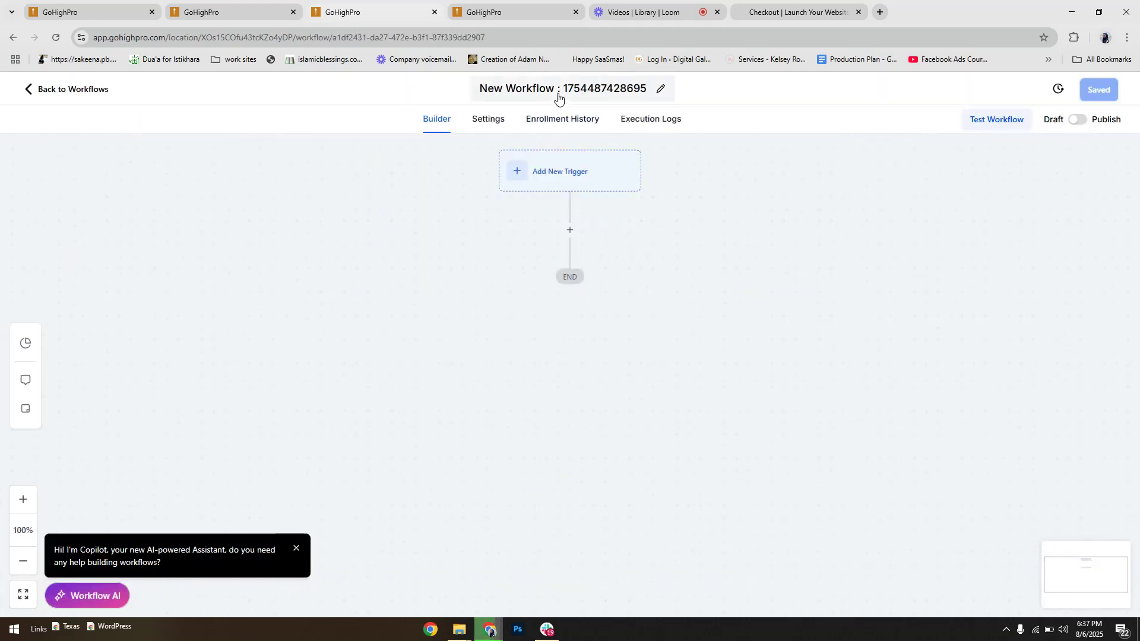
{"action": "left_click", "coordinate": [558, 91]}
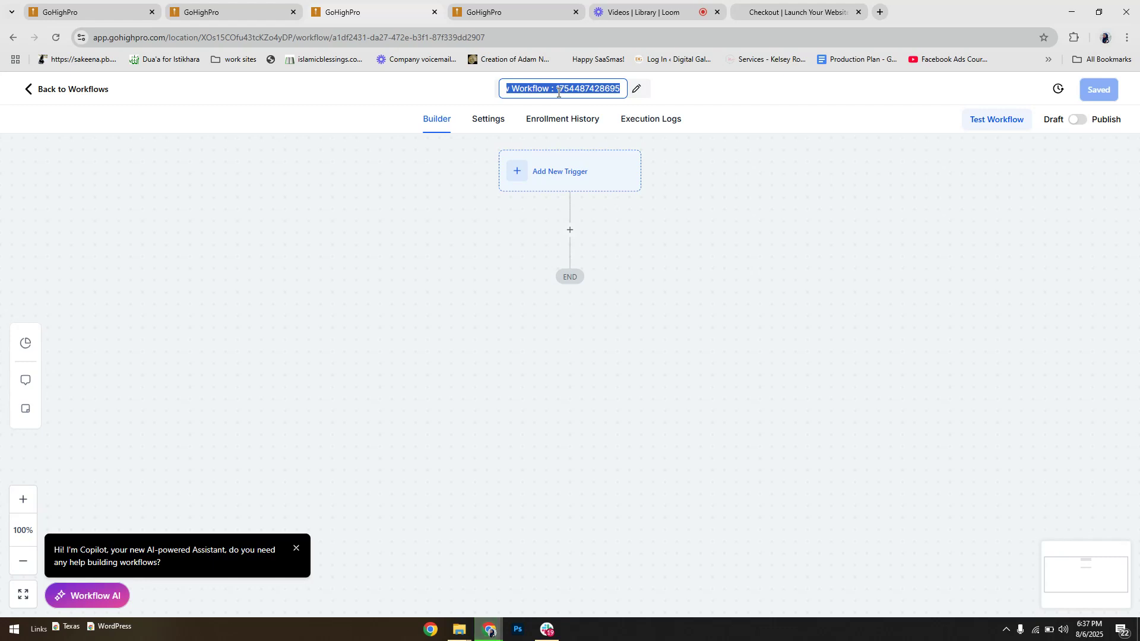
{"action": "type", "text": "Product "}
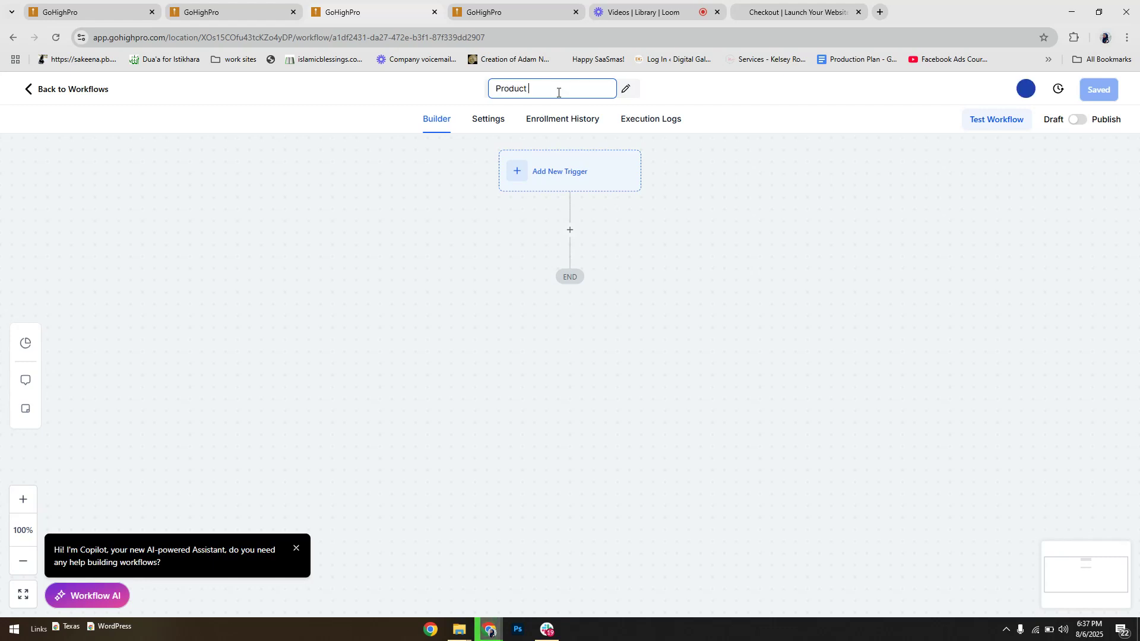
{"action": "type", "text": "Purchase Confi"}
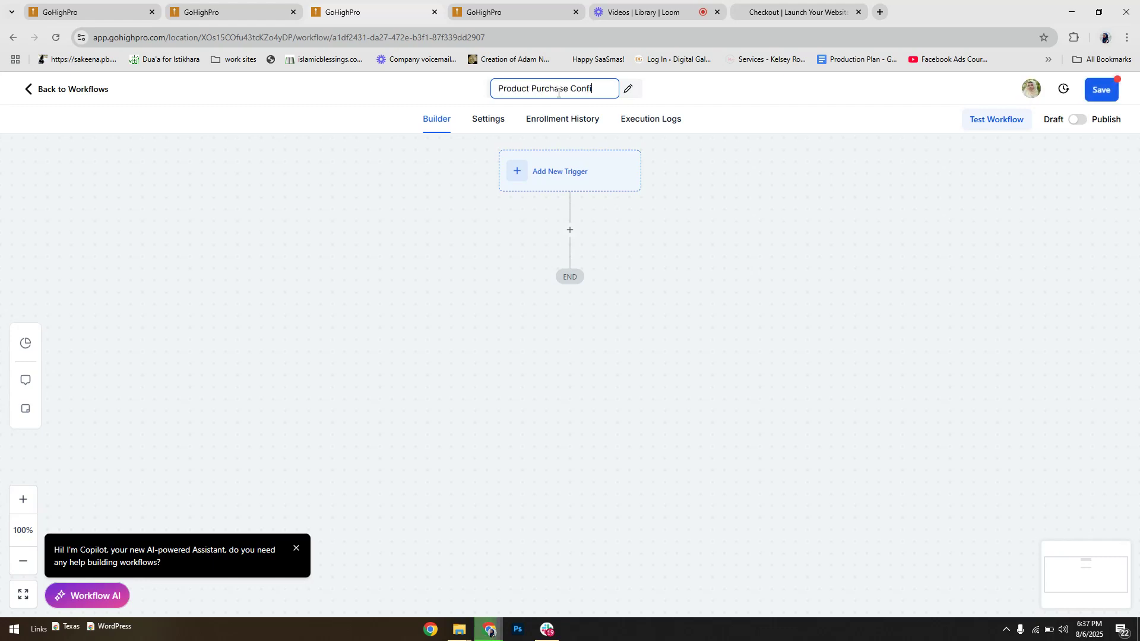
{"action": "type", "text": "rmation email"}
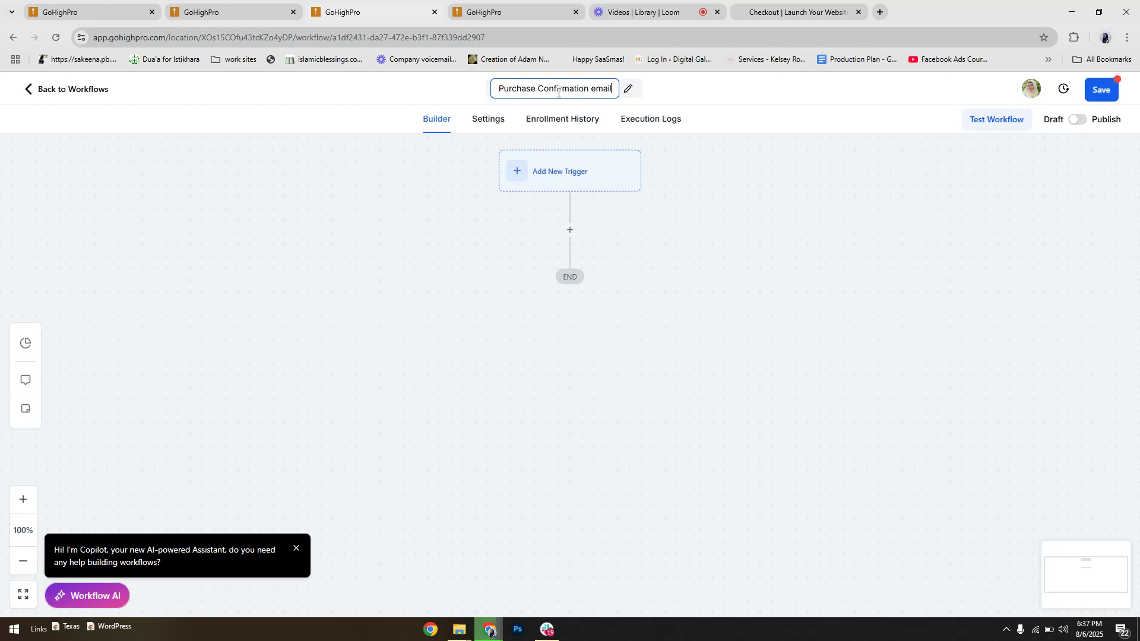
Add an Order Submitted trigger to the workflow
{"action": "left_click", "coordinate": [560, 171]}
{"action": "left_click", "coordinate": [952, 205]}
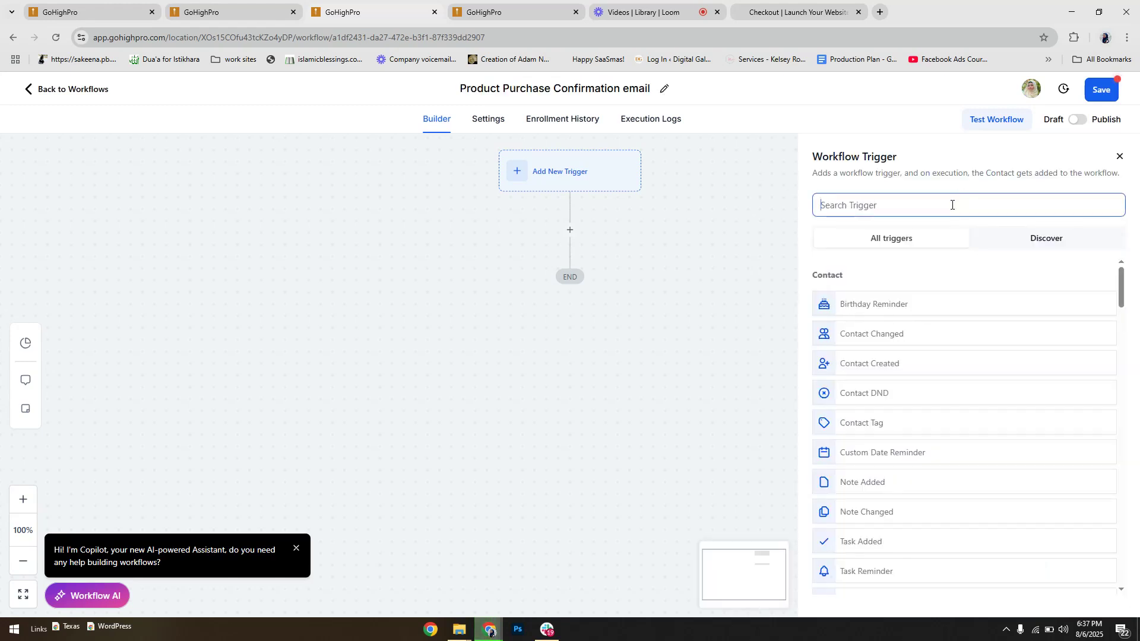
{"action": "type", "text": "order"}
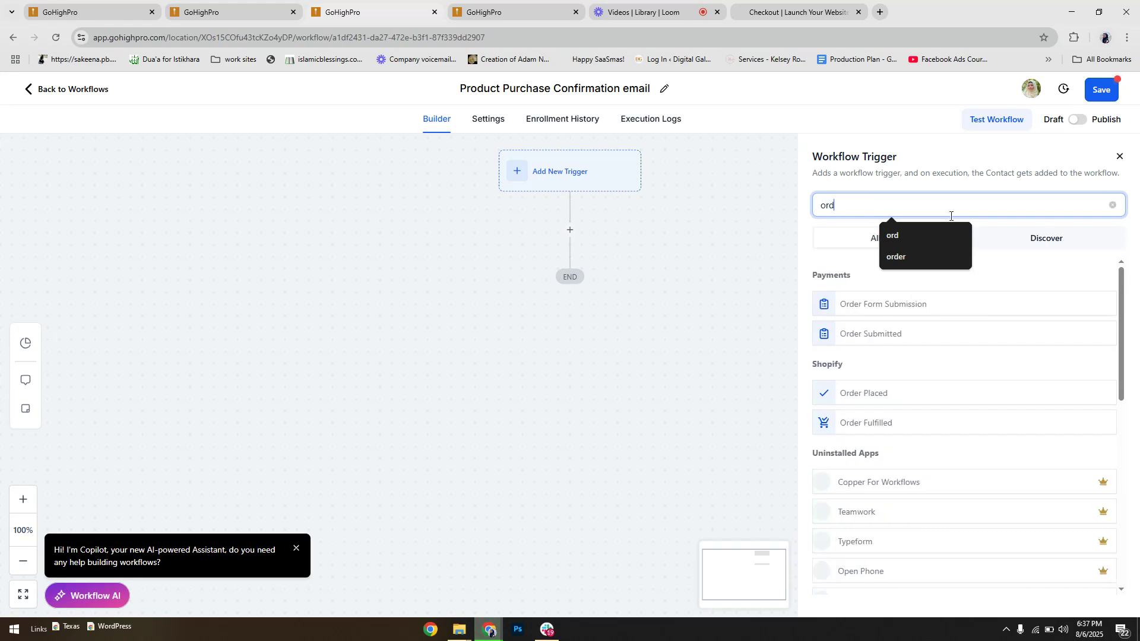
{"action": "left_click", "coordinate": [889, 333]}
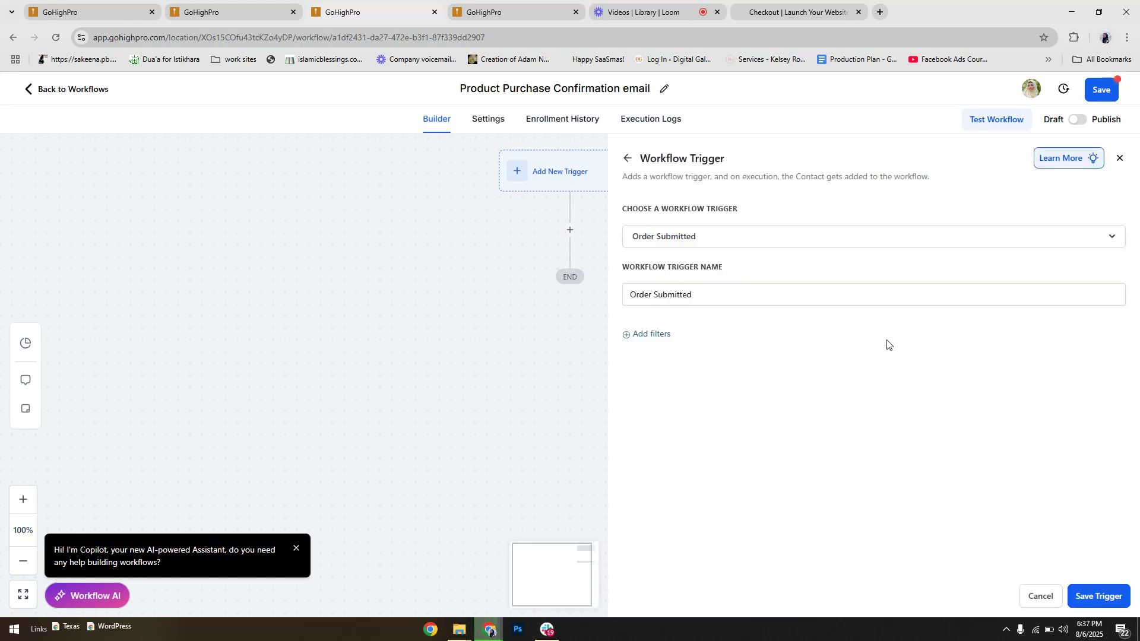
Filter the Order Submitted trigger to Global Product Is Demo Product and save the trigger
{"action": "left_click", "coordinate": [653, 334]}
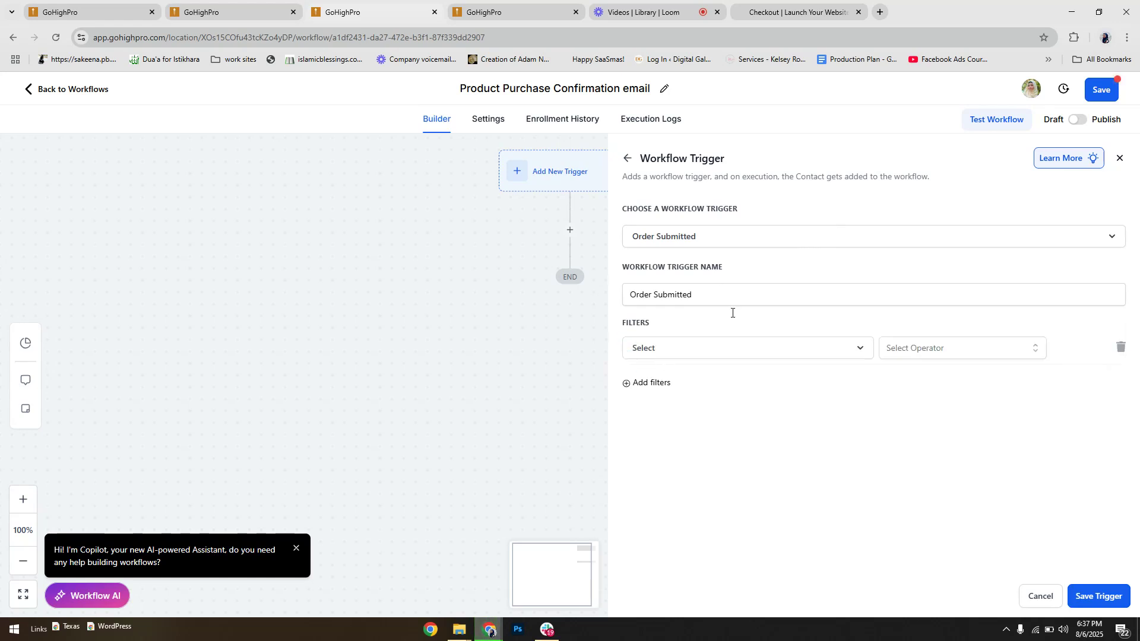
{"action": "left_click", "coordinate": [702, 355]}
{"action": "left_click", "coordinate": [680, 428]}
{"action": "left_click", "coordinate": [922, 348]}
{"action": "left_click", "coordinate": [920, 372]}
{"action": "left_click", "coordinate": [976, 350]}
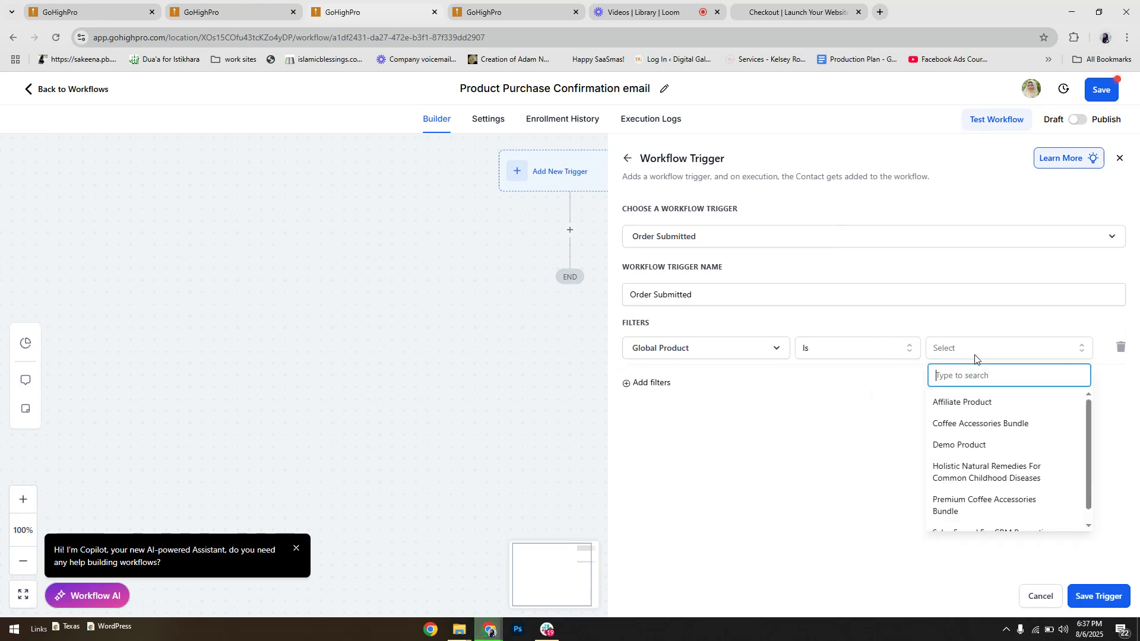
{"action": "left_click", "coordinate": [987, 446]}
{"action": "left_click", "coordinate": [1094, 598]}
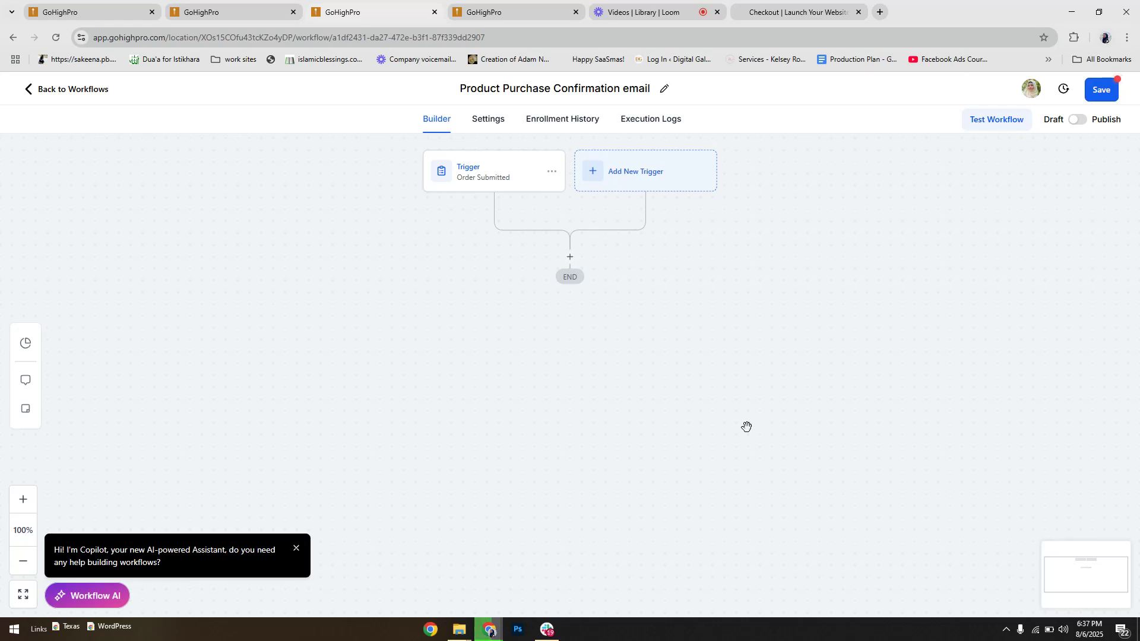
Add an Add Contact Tag action after the trigger with a new tag "purchased demo product" and save the action
{"action": "left_click", "coordinate": [570, 258]}
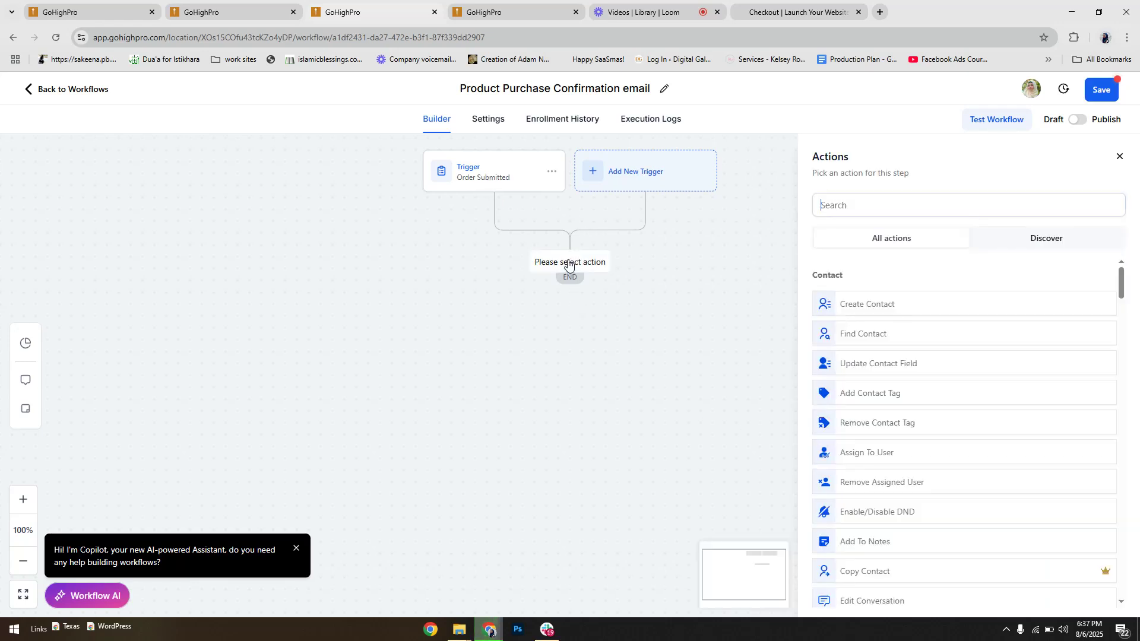
{"action": "left_click", "coordinate": [850, 204]}
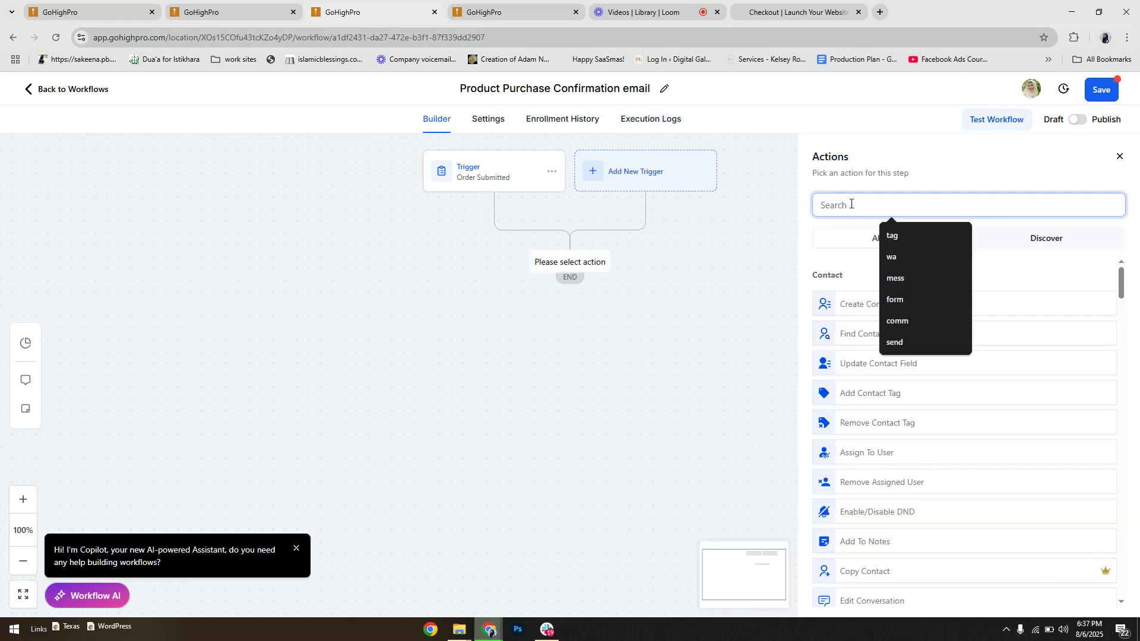
{"action": "type", "text": "tag"}
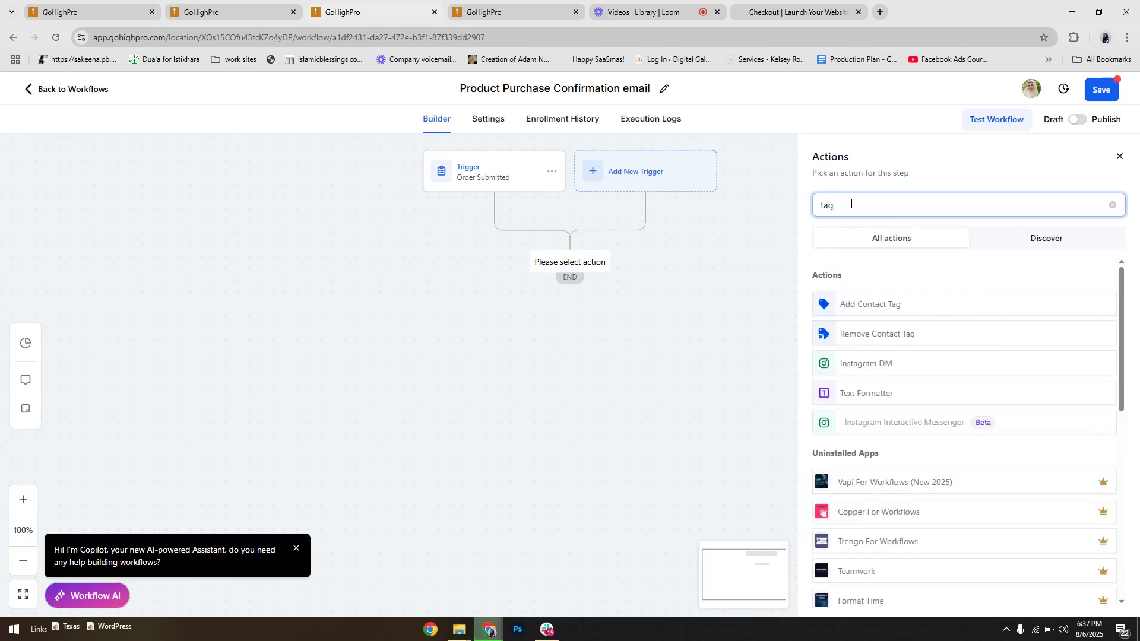
{"action": "left_click", "coordinate": [872, 306]}
{"action": "left_click", "coordinate": [834, 291]}
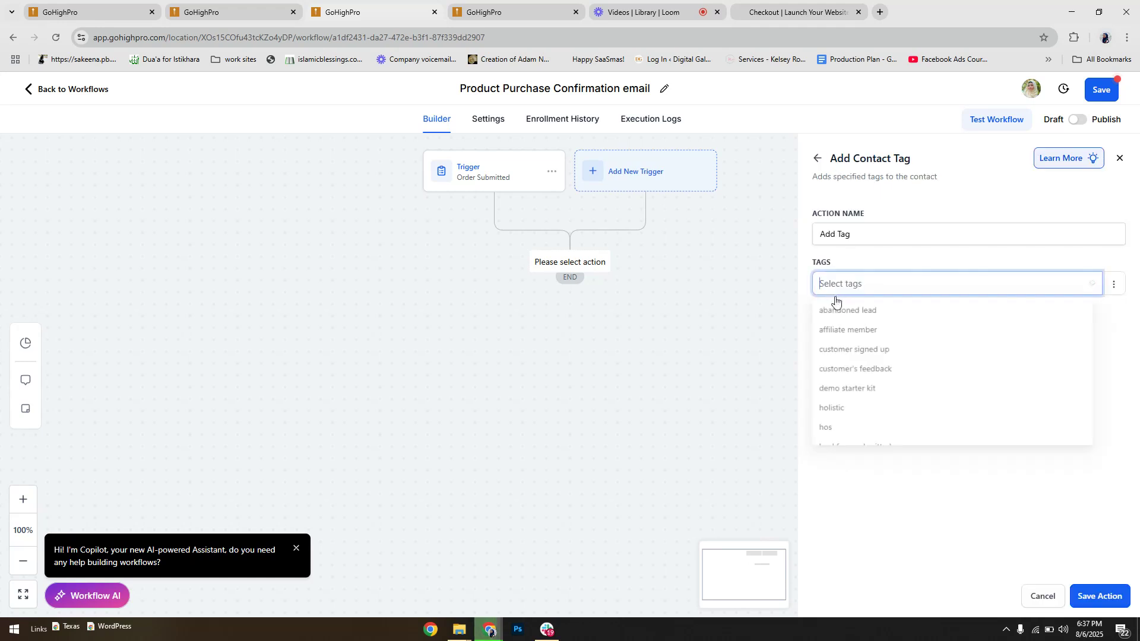
{"action": "type", "text": "pur"}
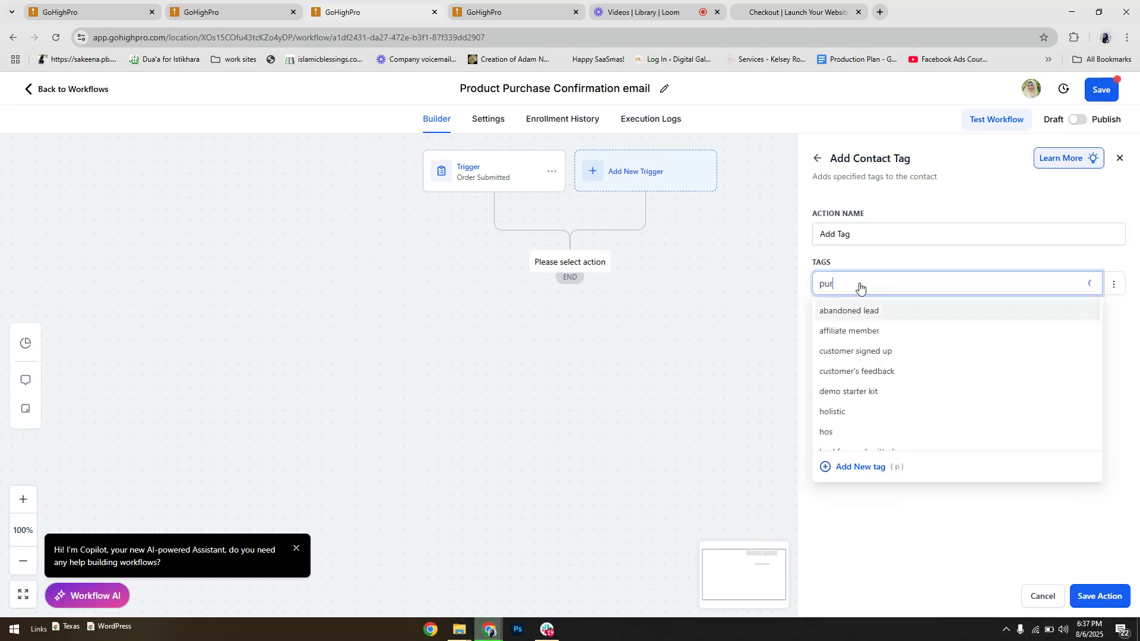
{"action": "type", "text": "chased demo product"}
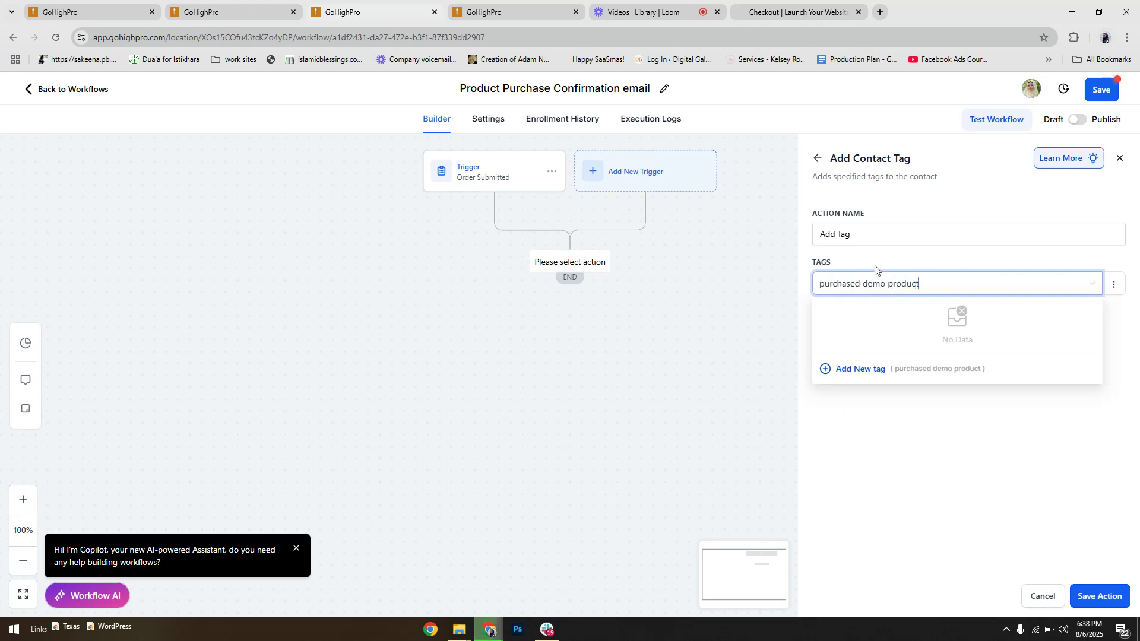
{"action": "left_click", "coordinate": [854, 369]}
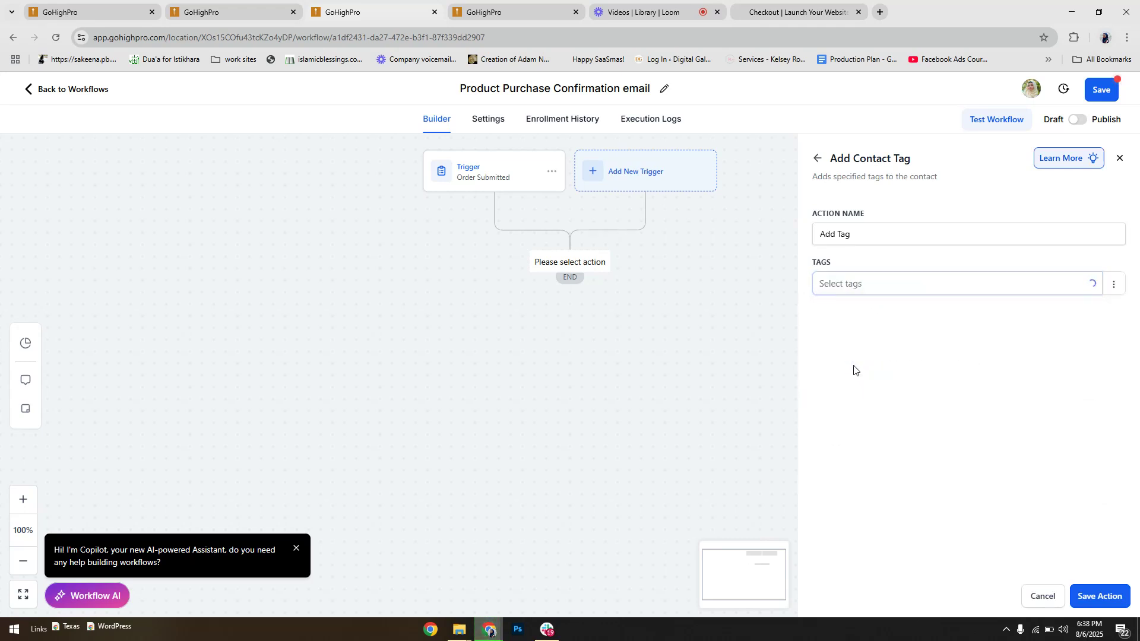
{"action": "left_click", "coordinate": [1088, 595]}
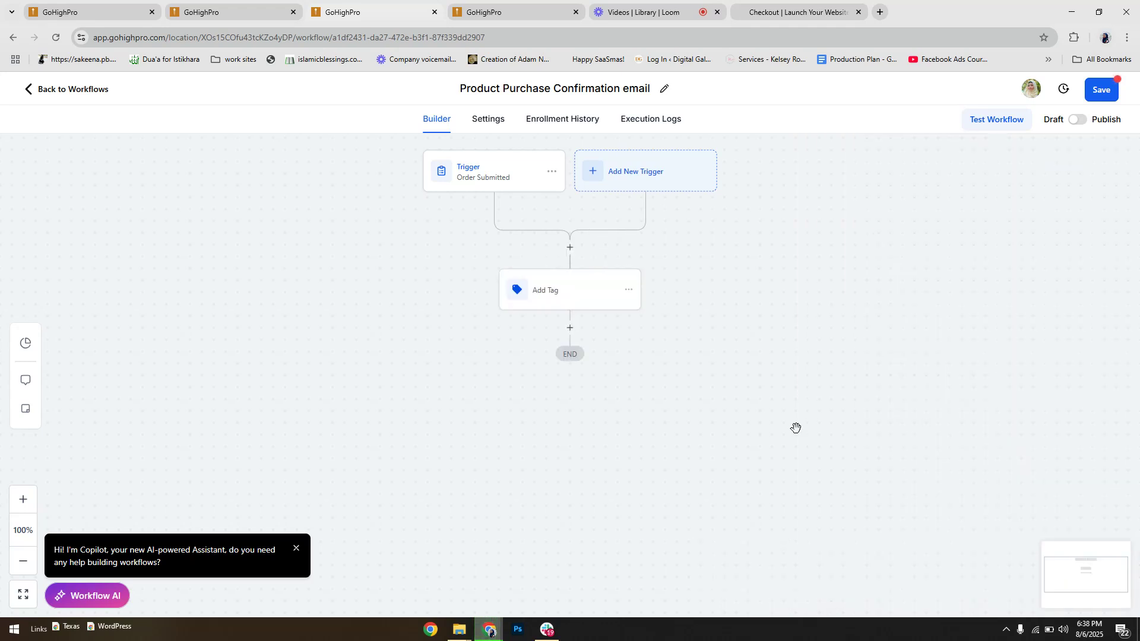
Add a Send Email action below the tag action using the Demo starter kit template and save it
{"action": "left_click", "coordinate": [572, 327]}
{"action": "left_click", "coordinate": [912, 203]}
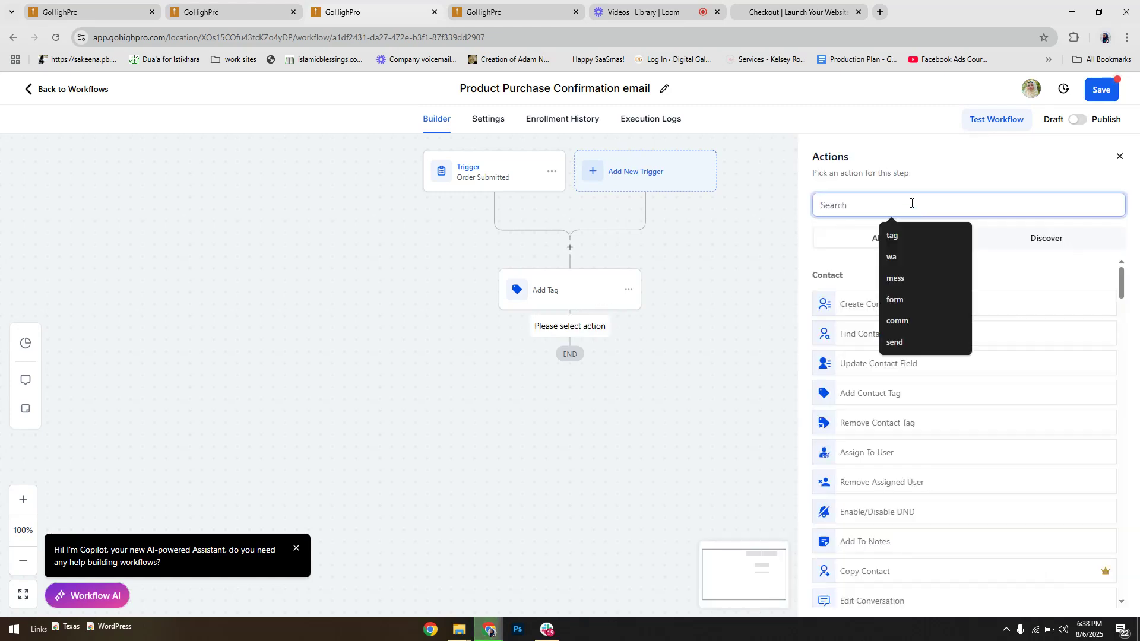
{"action": "type", "text": "send ema"}
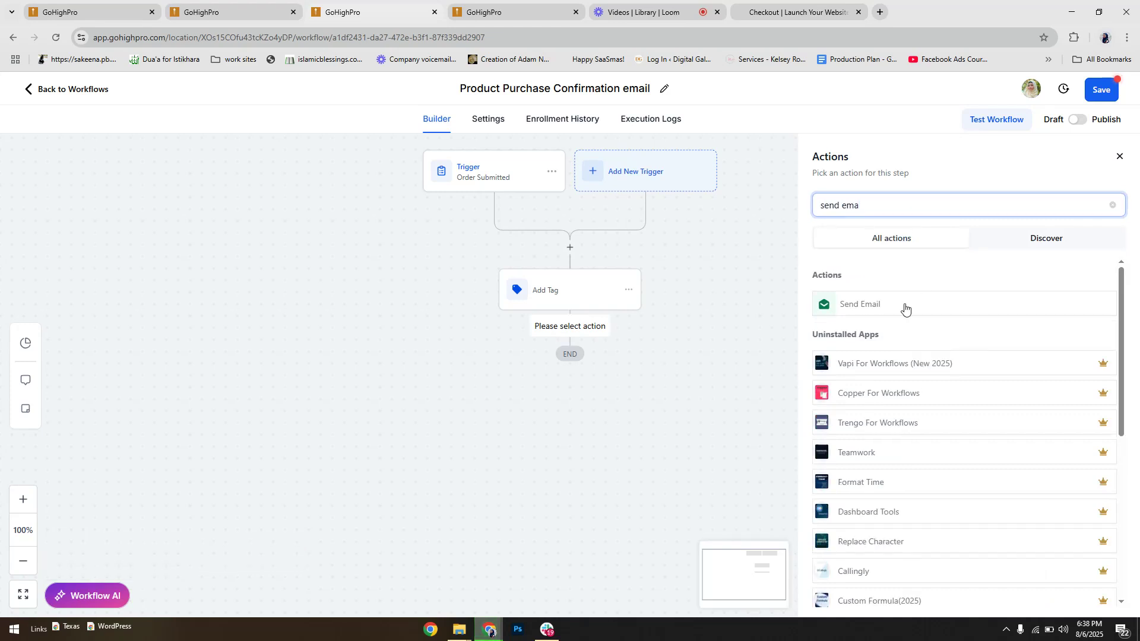
{"action": "left_click", "coordinate": [903, 305]}
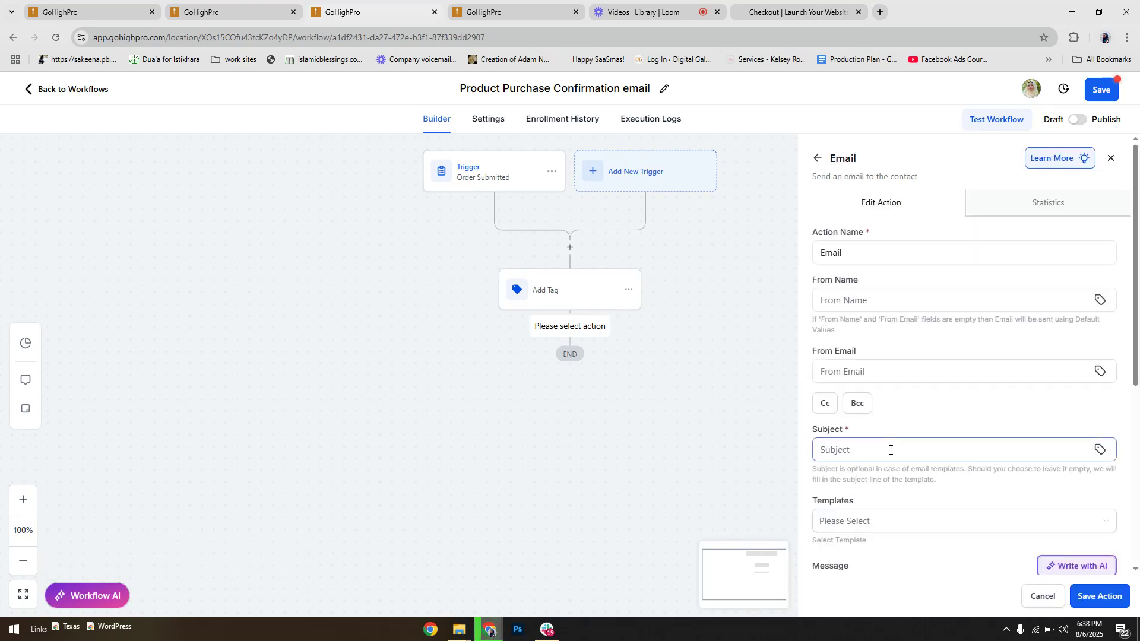
{"action": "scroll", "coordinate": [890, 450], "scroll_direction": "down", "scroll_amount": 3}
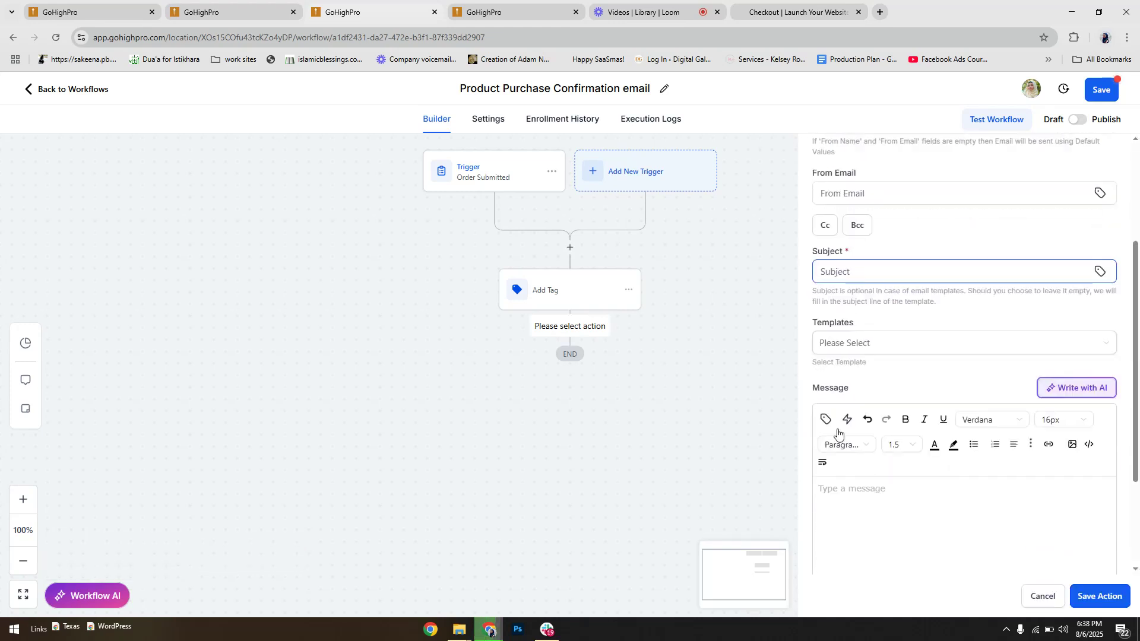
{"action": "left_click", "coordinate": [862, 352]}
{"action": "scroll", "coordinate": [977, 407], "scroll_direction": "down", "scroll_amount": 1}
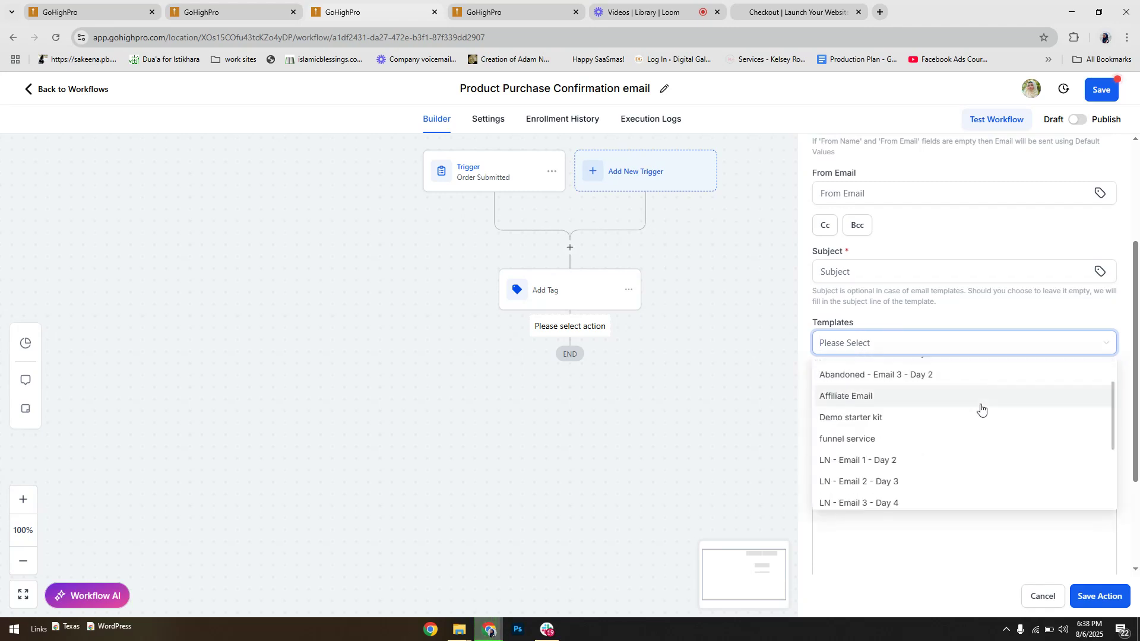
{"action": "left_click", "coordinate": [879, 419]}
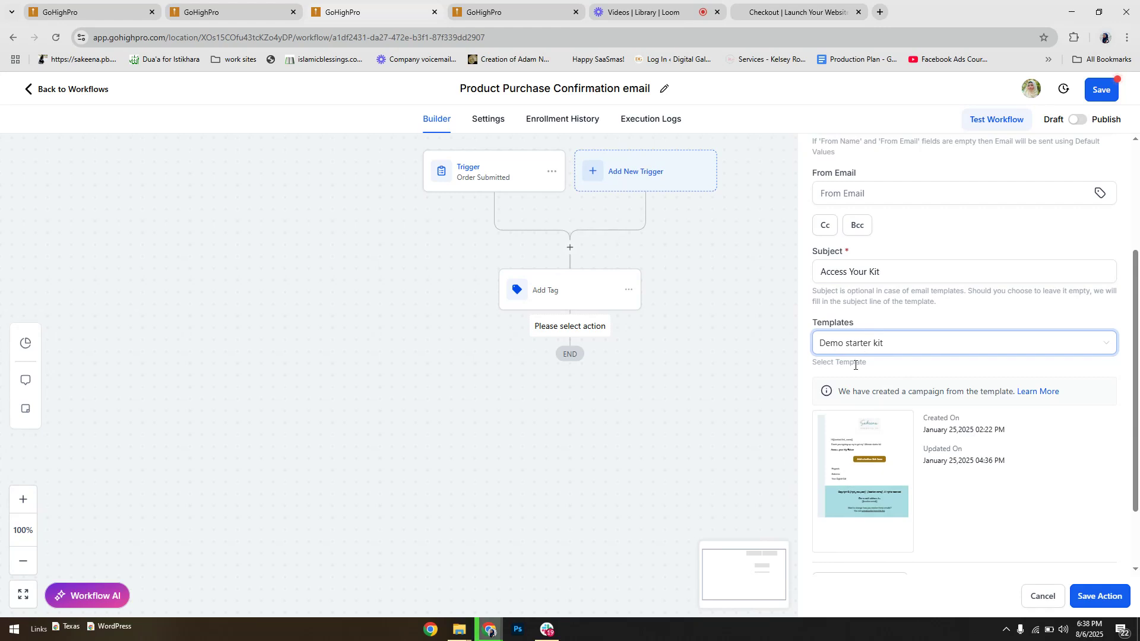
{"action": "left_click", "coordinate": [1106, 599]}
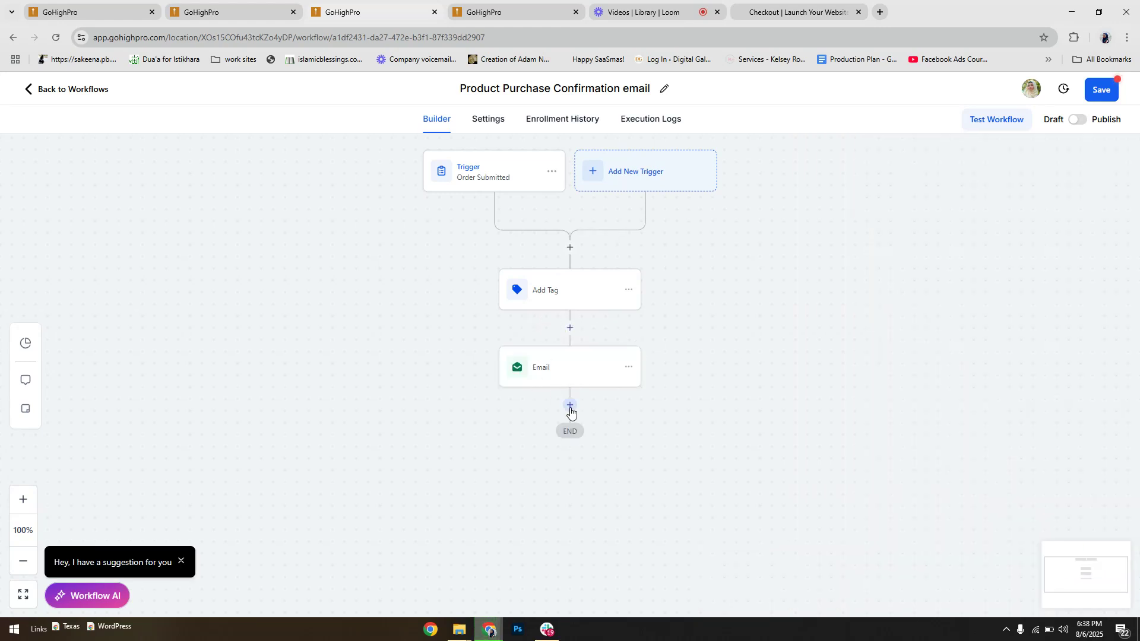
Add a Send Internal Notification action below the email action with Email as the notification type
{"action": "left_click", "coordinate": [570, 407]}
{"action": "left_click", "coordinate": [837, 207]}
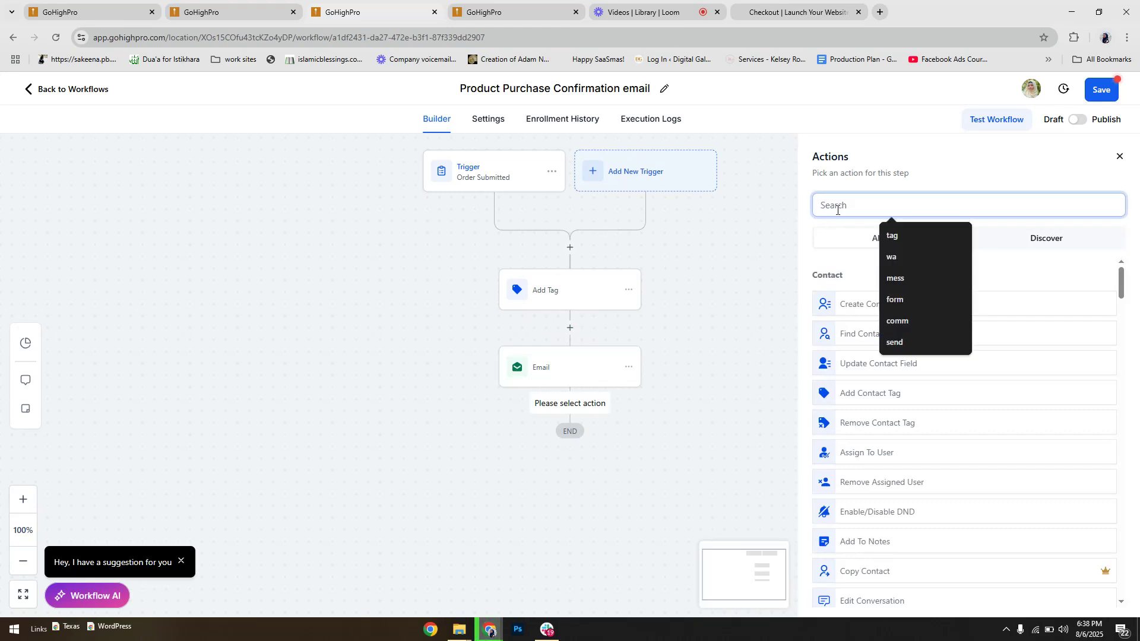
{"action": "type", "text": "notifi"}
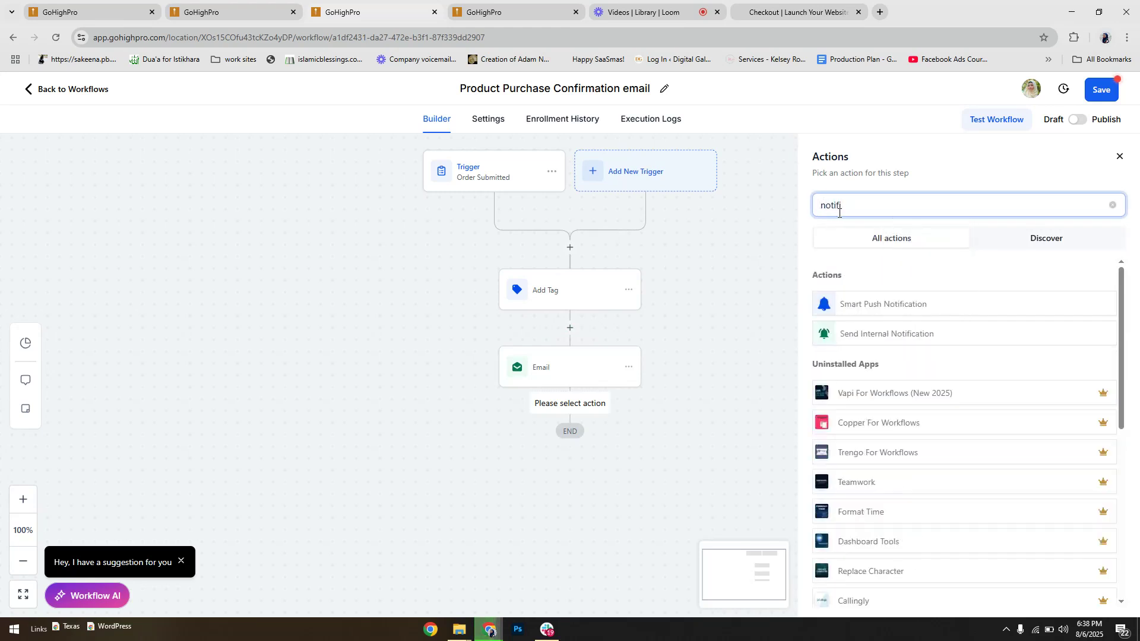
{"action": "left_click", "coordinate": [884, 335]}
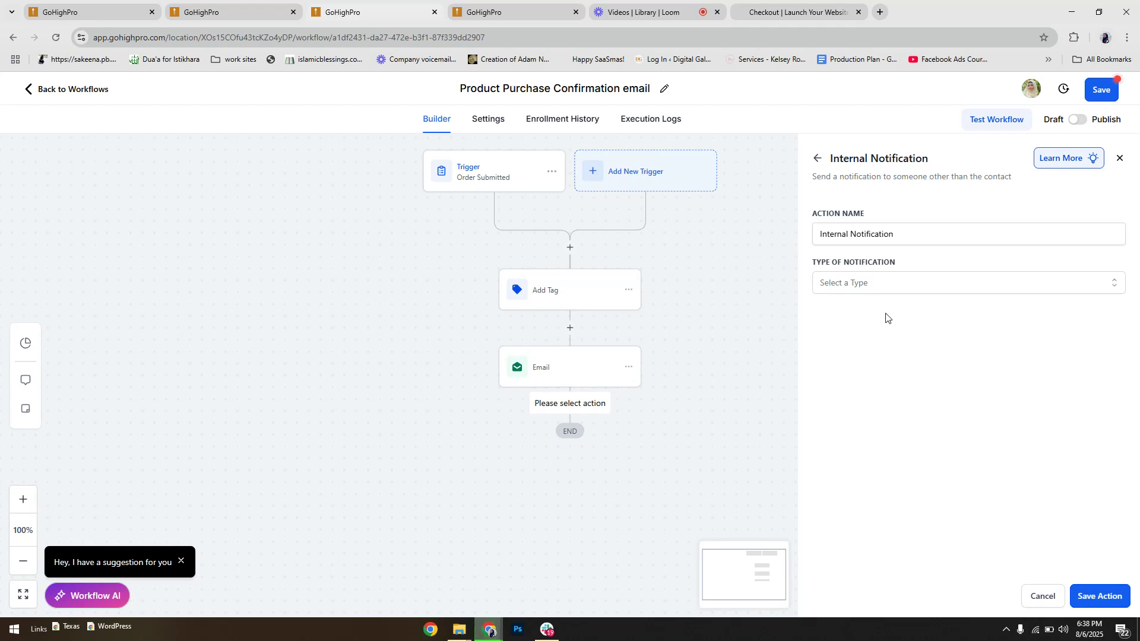
{"action": "left_click", "coordinate": [886, 284]}
{"action": "left_click", "coordinate": [873, 308]}
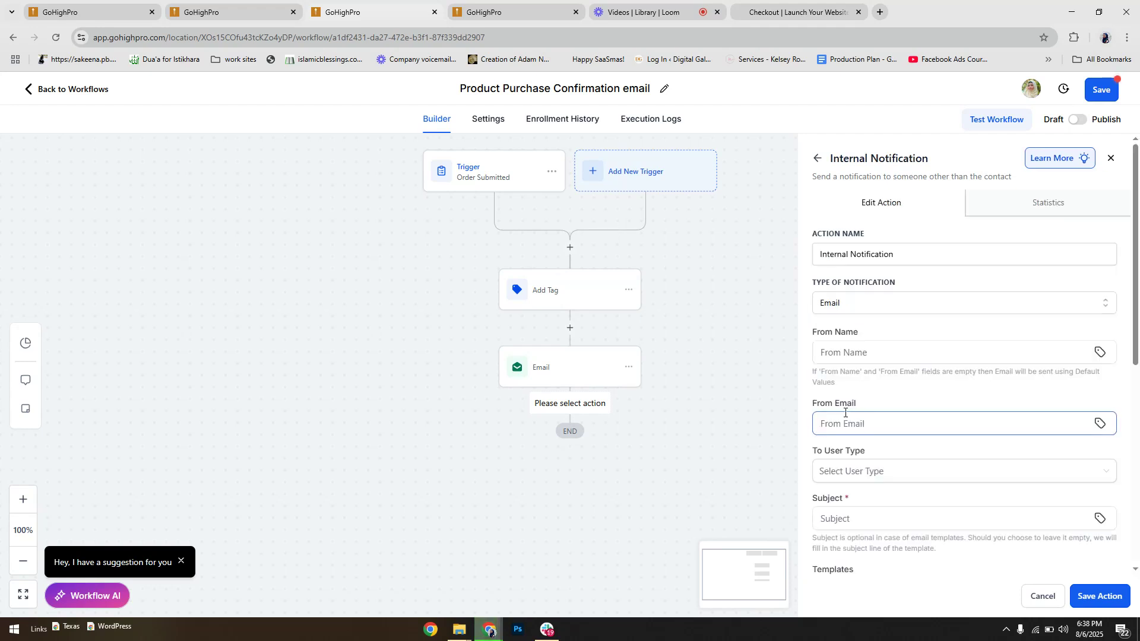
Set the internal notification's recipient user type to Custom Email
{"action": "left_click", "coordinate": [876, 471]}
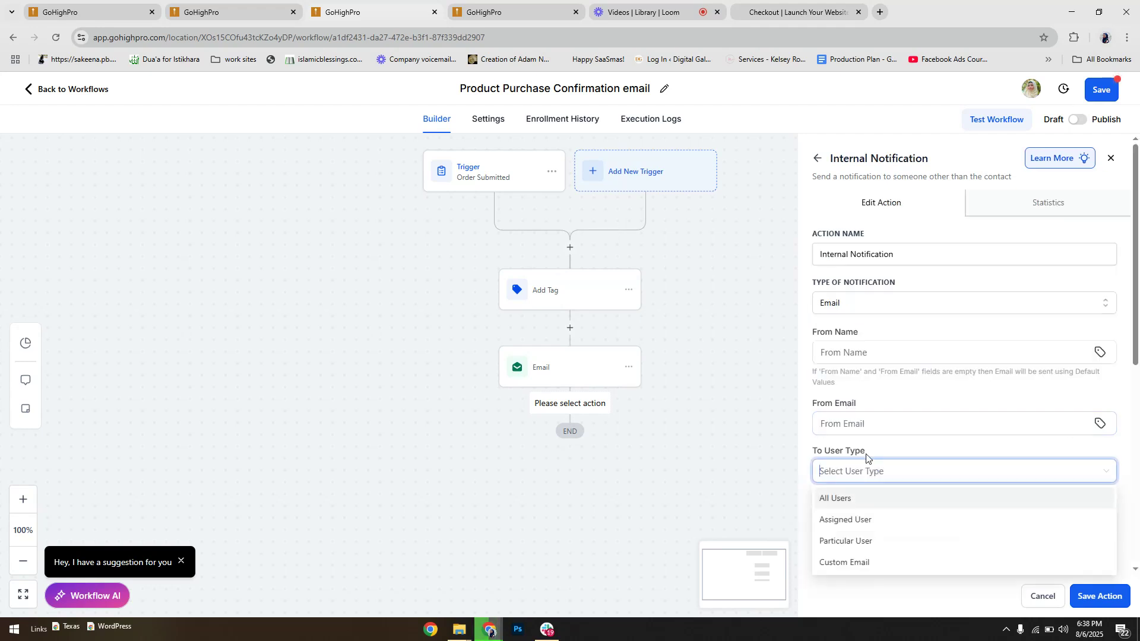
{"action": "left_click", "coordinate": [868, 562]}
{"action": "scroll", "coordinate": [872, 491], "scroll_direction": "down", "scroll_amount": 2}
{"action": "left_click", "coordinate": [891, 402]}
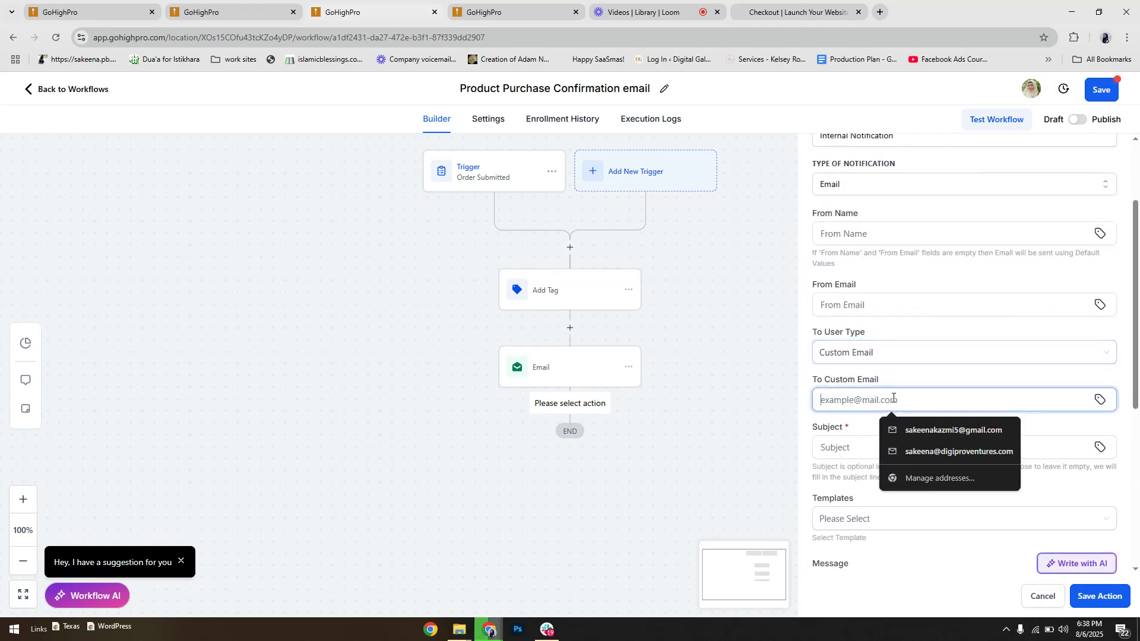
Set the internal notification's subject to "Yay! You got a new sale!"
{"action": "left_click", "coordinate": [871, 453]}
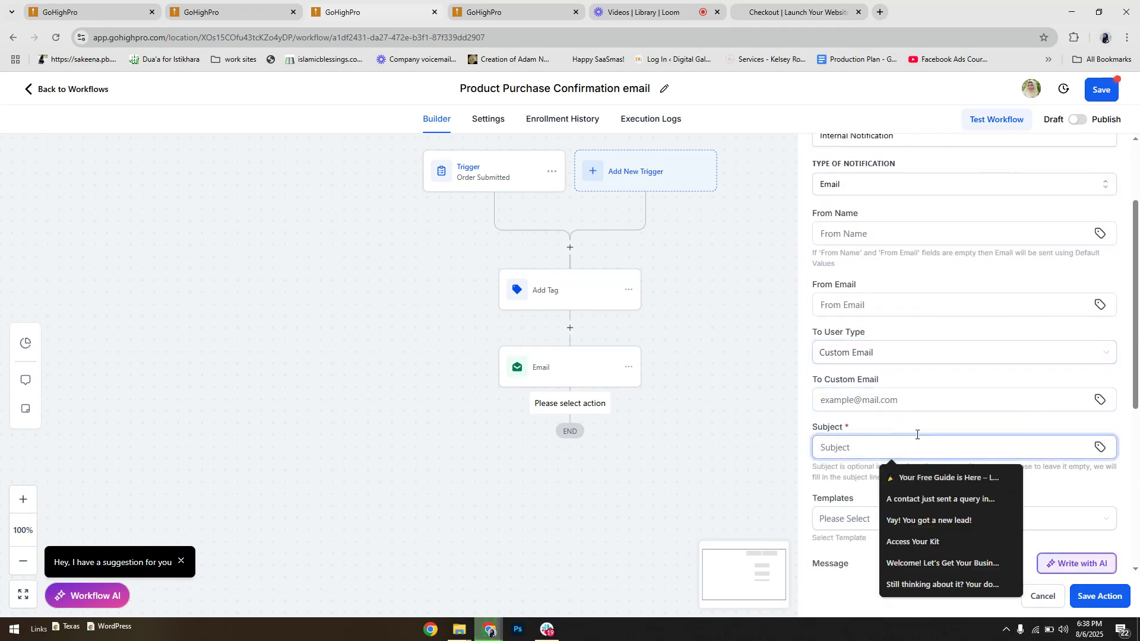
{"action": "left_click", "coordinate": [929, 521]}
{"action": "left_click_drag", "start_coordinate": [898, 450], "coordinate": [950, 449]}
{"action": "type", "text": "sale!"}
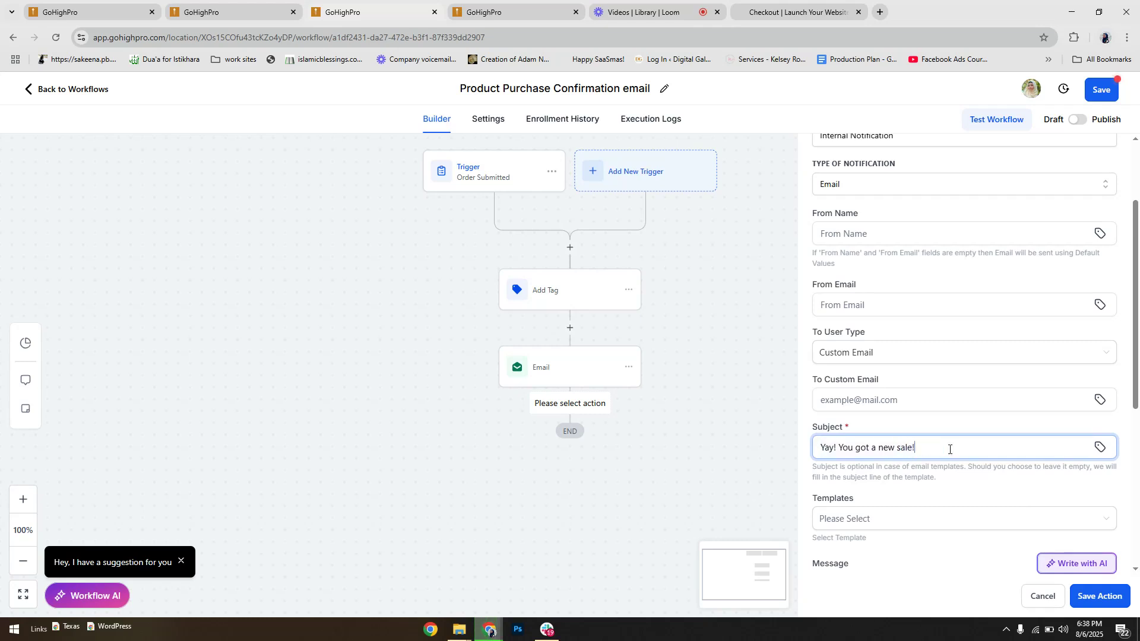
Write the notification message "Hey! you got a new sale." followed by the line "Here is the detail:"
{"action": "scroll", "coordinate": [950, 450], "scroll_direction": "down", "scroll_amount": 5}
{"action": "left_click", "coordinate": [884, 423]}
{"action": "type", "text": "Hey!You"}
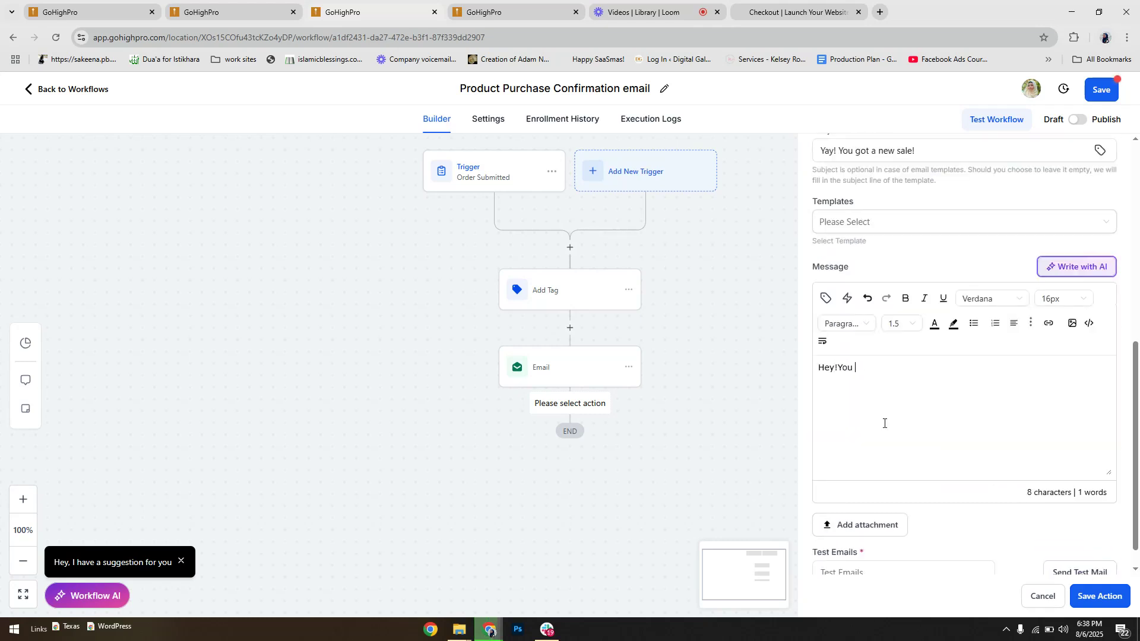
{"action": "key", "text": "BackSpace"}
{"action": "key", "text": "BackSpace"}
{"action": "key", "text": "BackSpace"}
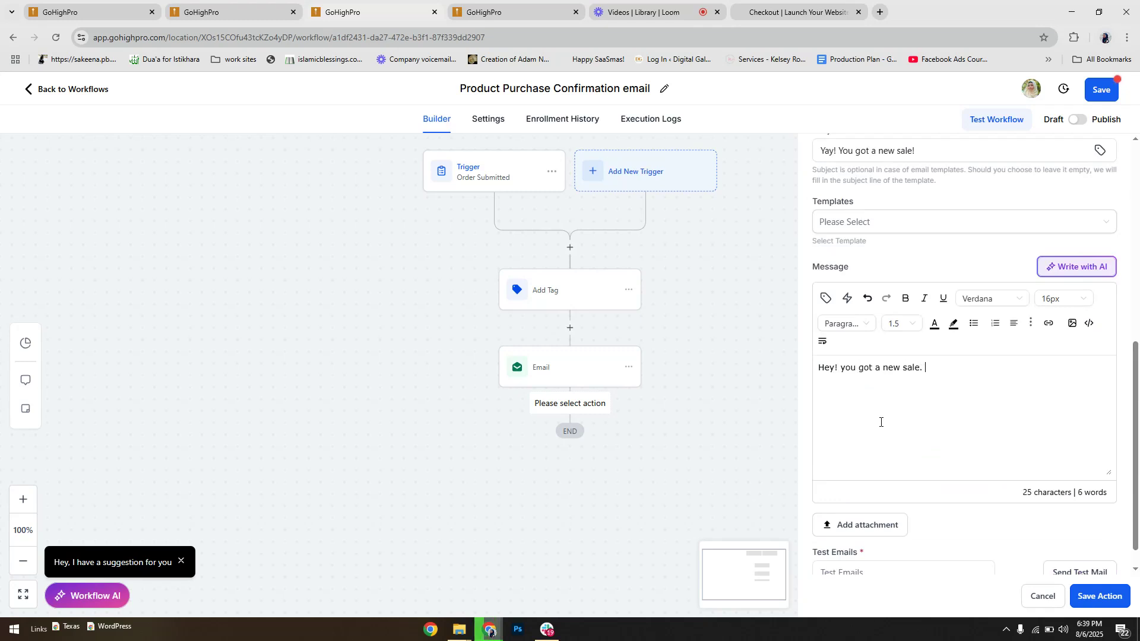
{"action": "type", "text": "ere is the detail:"}
Insert the contact's Full Name and Email merge fields below the detail line of the notification message
{"action": "left_click", "coordinate": [823, 299]}
{"action": "left_click", "coordinate": [812, 355]}
{"action": "left_click", "coordinate": [809, 378]}
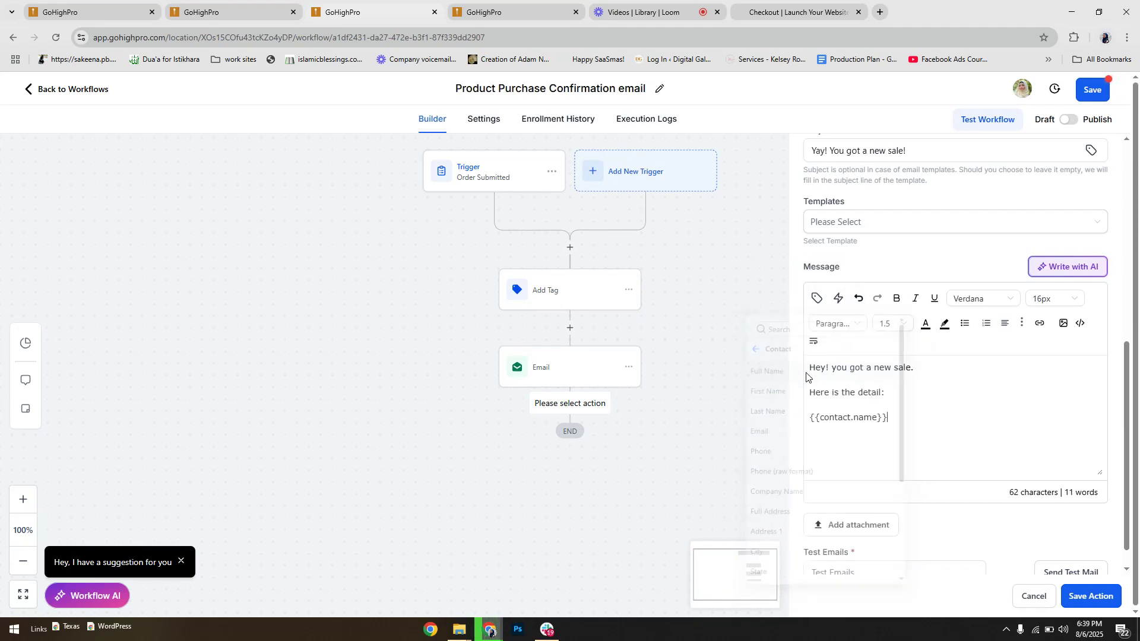
{"action": "left_click", "coordinate": [827, 302]}
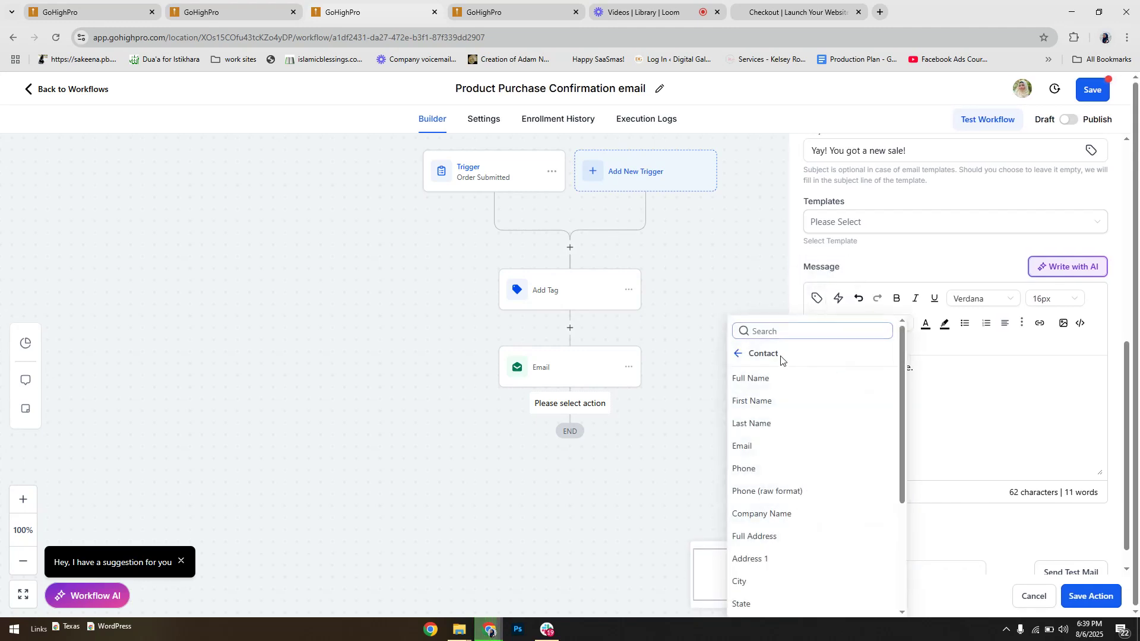
{"action": "left_click", "coordinate": [756, 453]}
Insert the Order Total merge field below the contact's email in the notification message
{"action": "left_click", "coordinate": [820, 299]}
{"action": "left_click", "coordinate": [740, 356]}
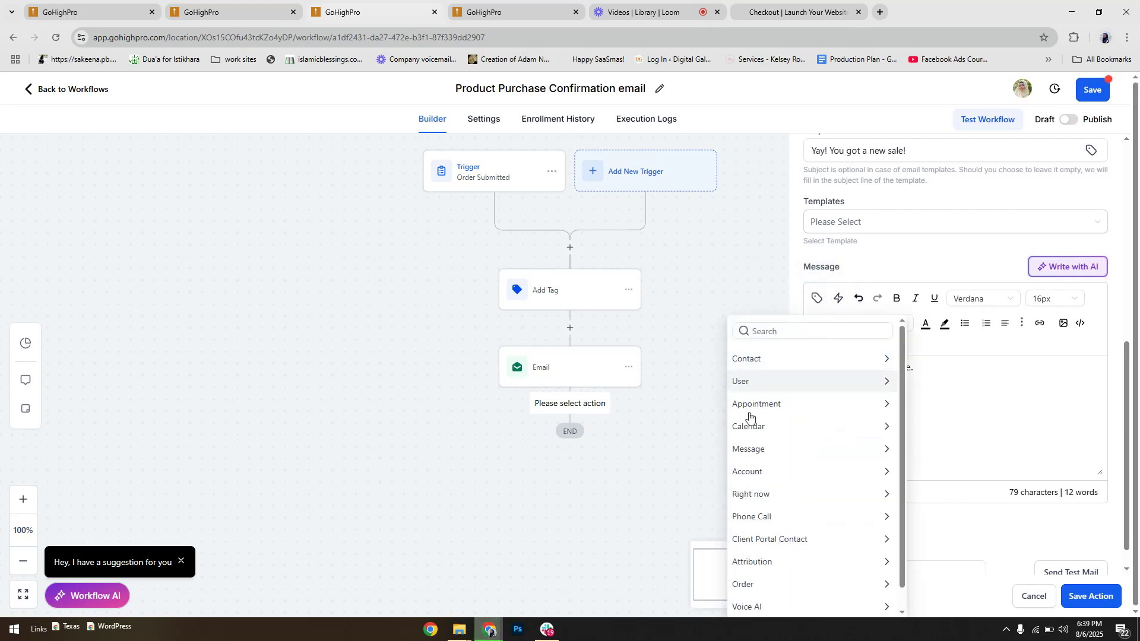
{"action": "scroll", "coordinate": [767, 564], "scroll_direction": "down", "scroll_amount": 1}
{"action": "left_click", "coordinate": [766, 562]}
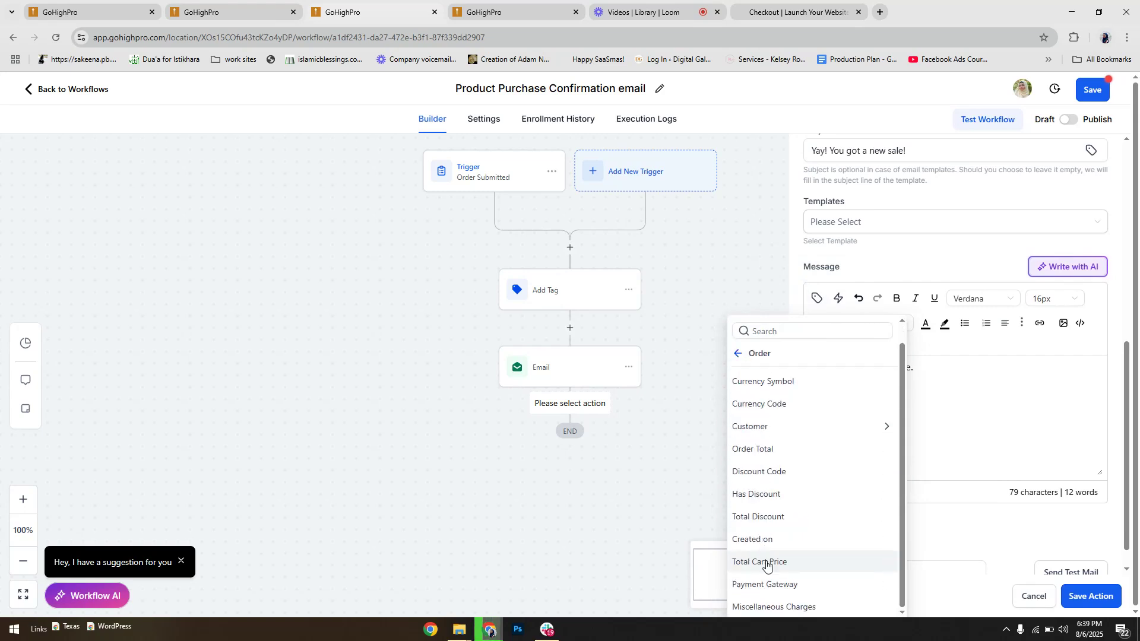
{"action": "left_click", "coordinate": [763, 451]}
{"action": "left_click_drag", "start_coordinate": [926, 447], "coordinate": [819, 453]}
{"action": "left_click", "coordinate": [929, 448]}
Set the notification's recipient type to Particular User, select the user to notify, and save the action
{"action": "left_click", "coordinate": [1101, 599]}
{"action": "left_click", "coordinate": [870, 387]}
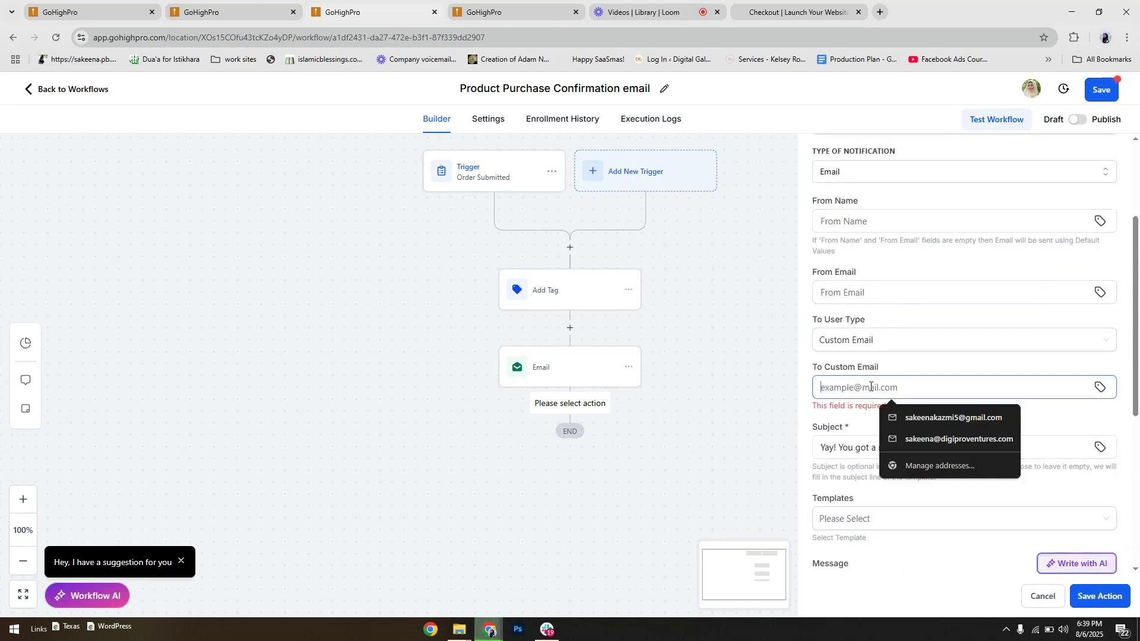
{"action": "left_click", "coordinate": [899, 348]}
{"action": "left_click", "coordinate": [863, 411]}
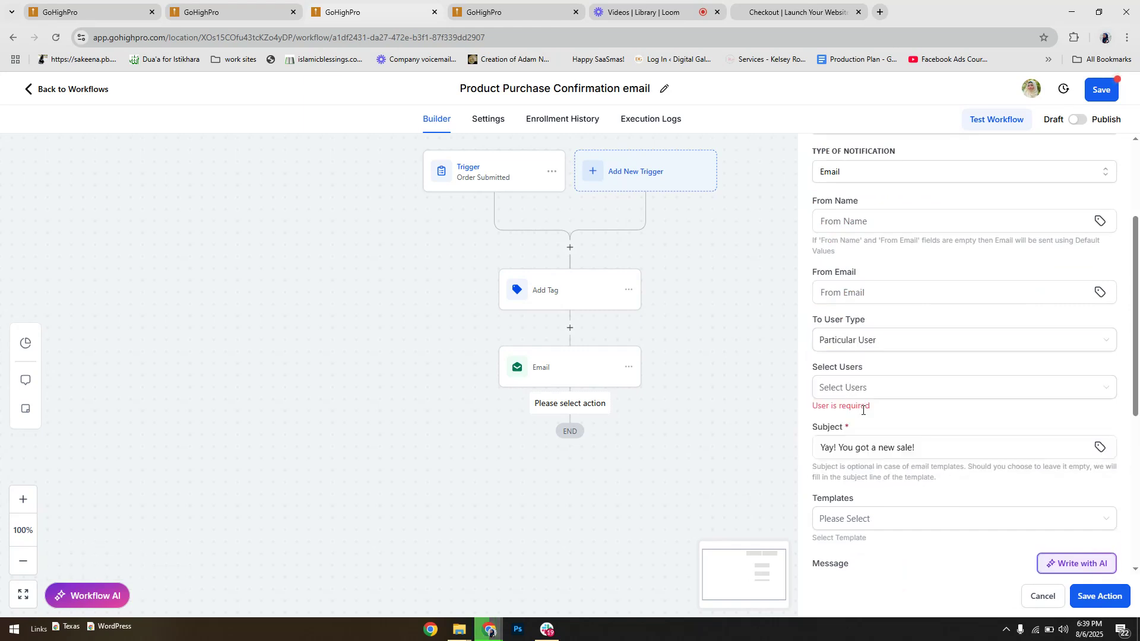
{"action": "left_click", "coordinate": [865, 395]}
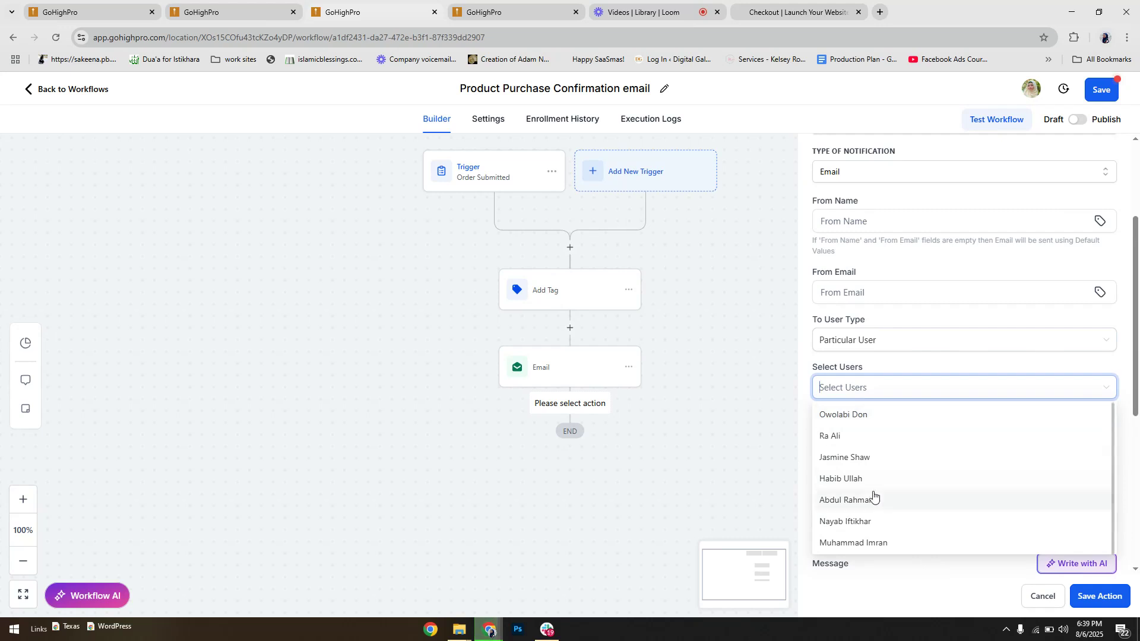
{"action": "left_click", "coordinate": [846, 458]}
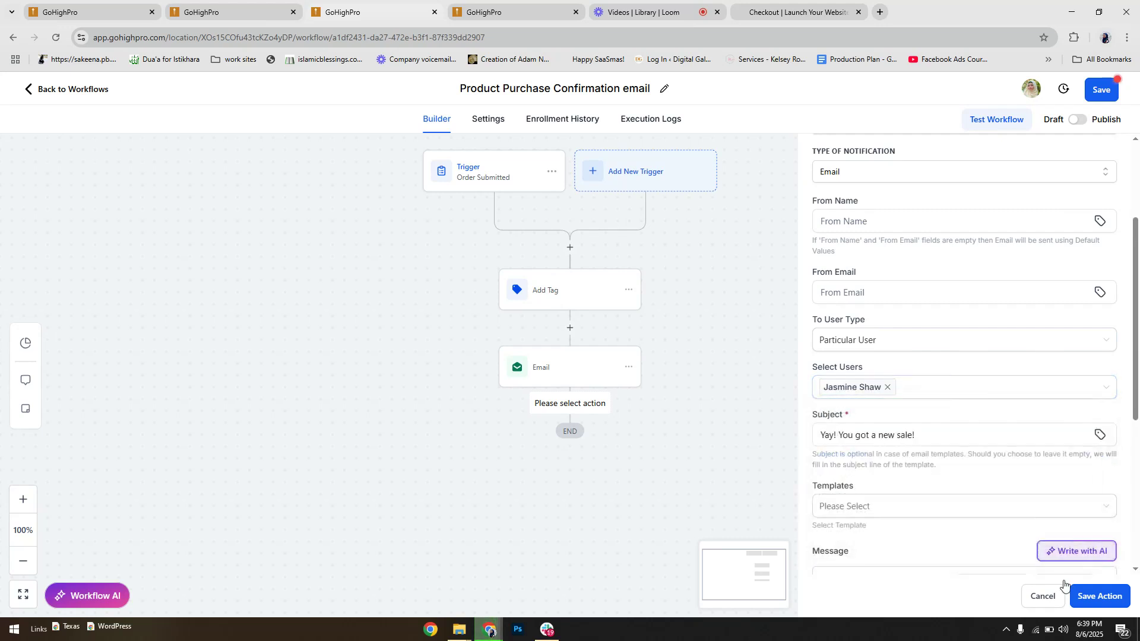
{"action": "left_click", "coordinate": [1099, 596]}
Save the workflow and switch it from Draft to Publish
{"action": "left_click", "coordinate": [1101, 88]}
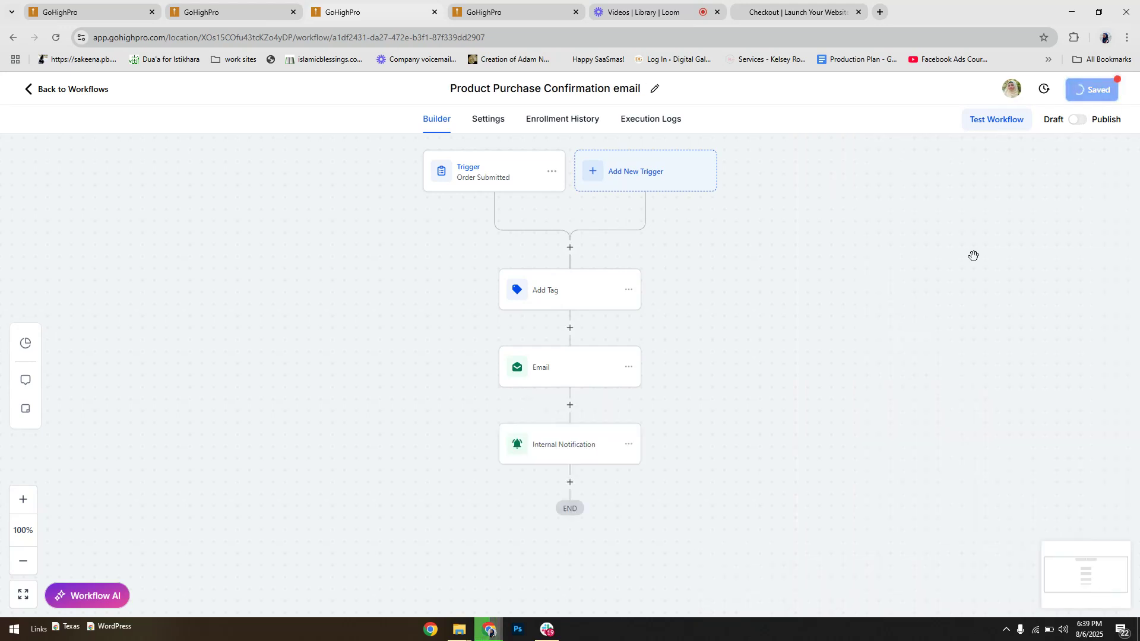
{"action": "left_click", "coordinate": [1079, 120]}
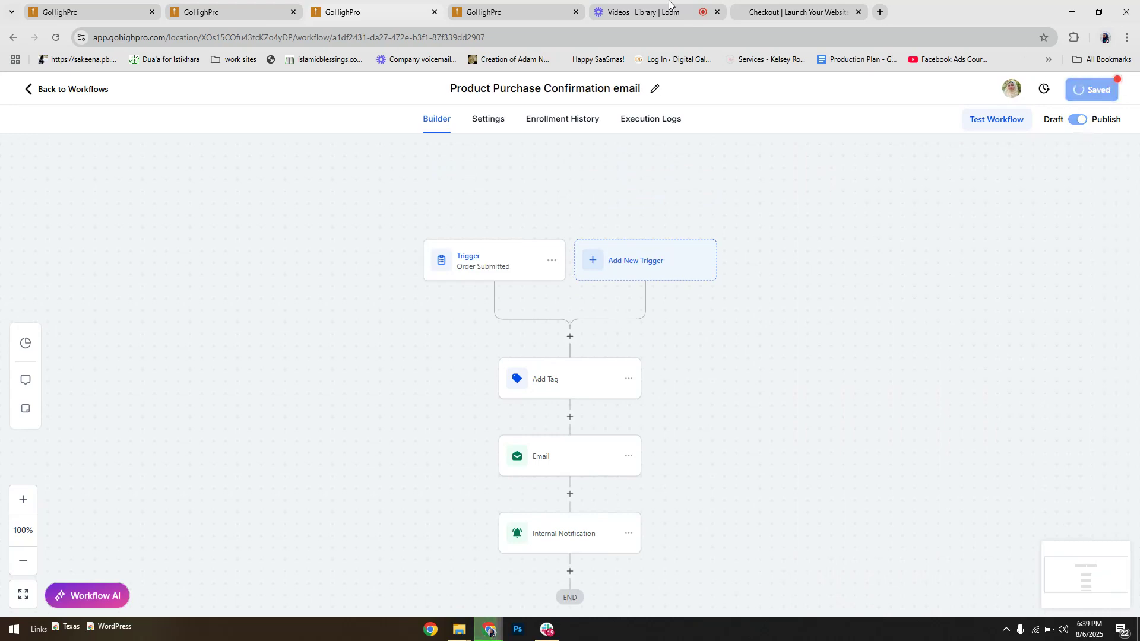
Reload the Payments products page and start a new product titled Demo Product 2
{"action": "left_click", "coordinate": [511, 12]}
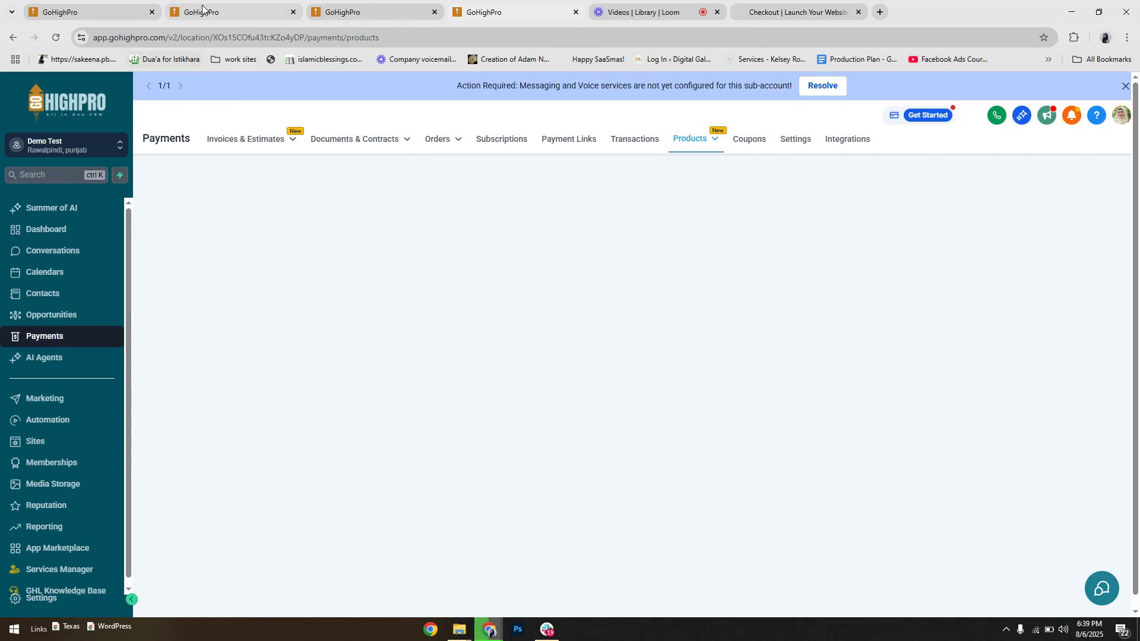
{"action": "left_click", "coordinate": [55, 38]}
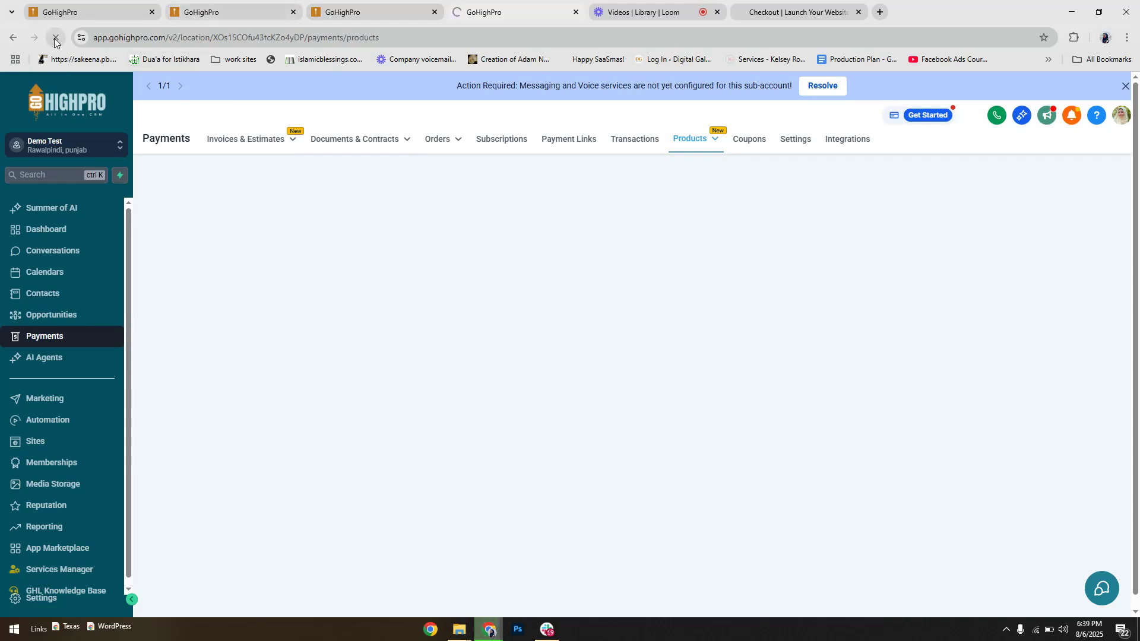
{"action": "left_click", "coordinate": [355, 14]}
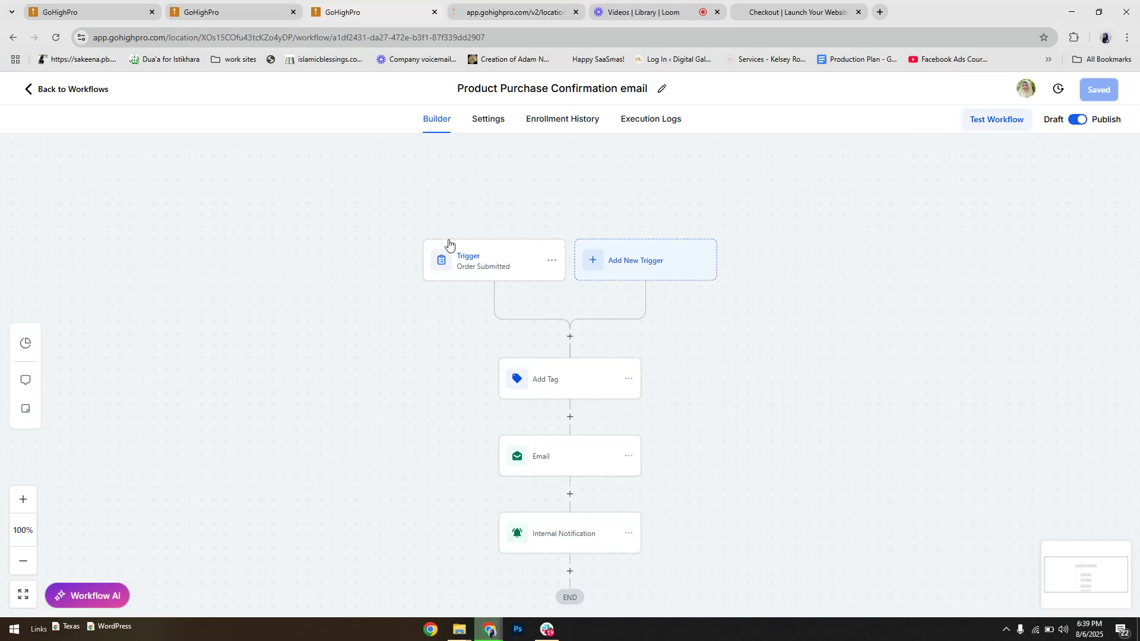
{"action": "left_click", "coordinate": [491, 11]}
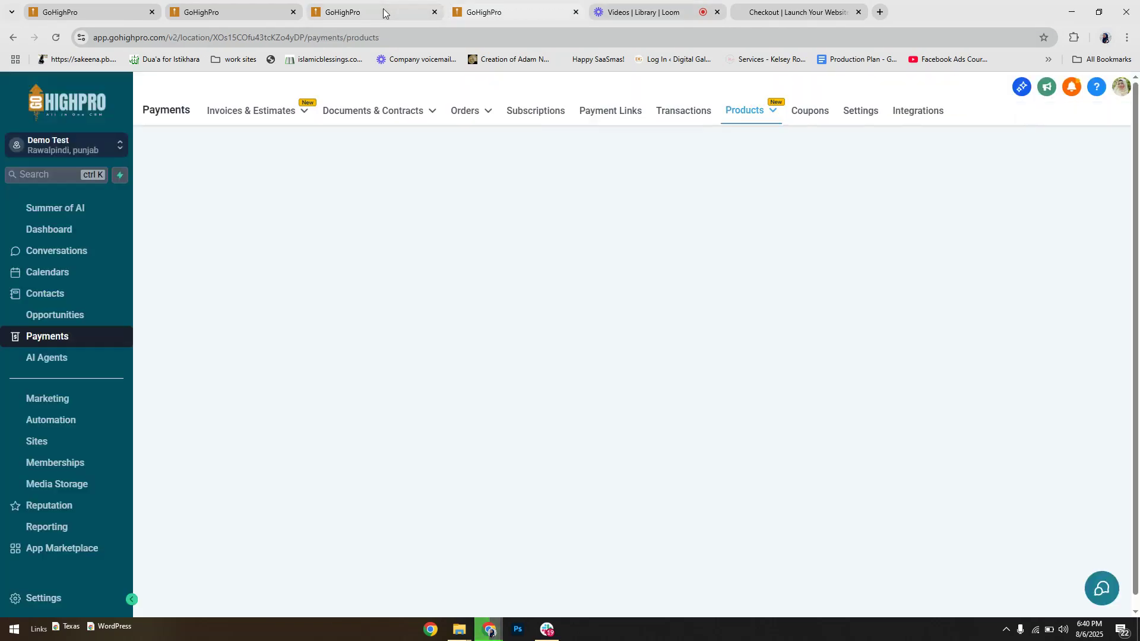
{"action": "left_click", "coordinate": [267, 12]}
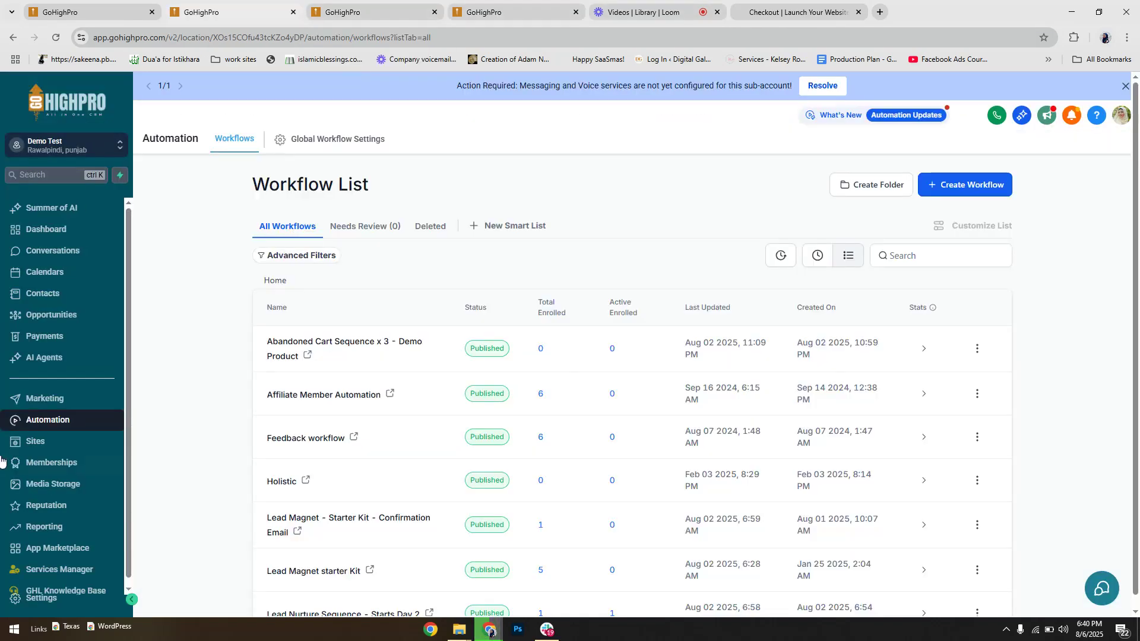
{"action": "left_click", "coordinate": [32, 447]}
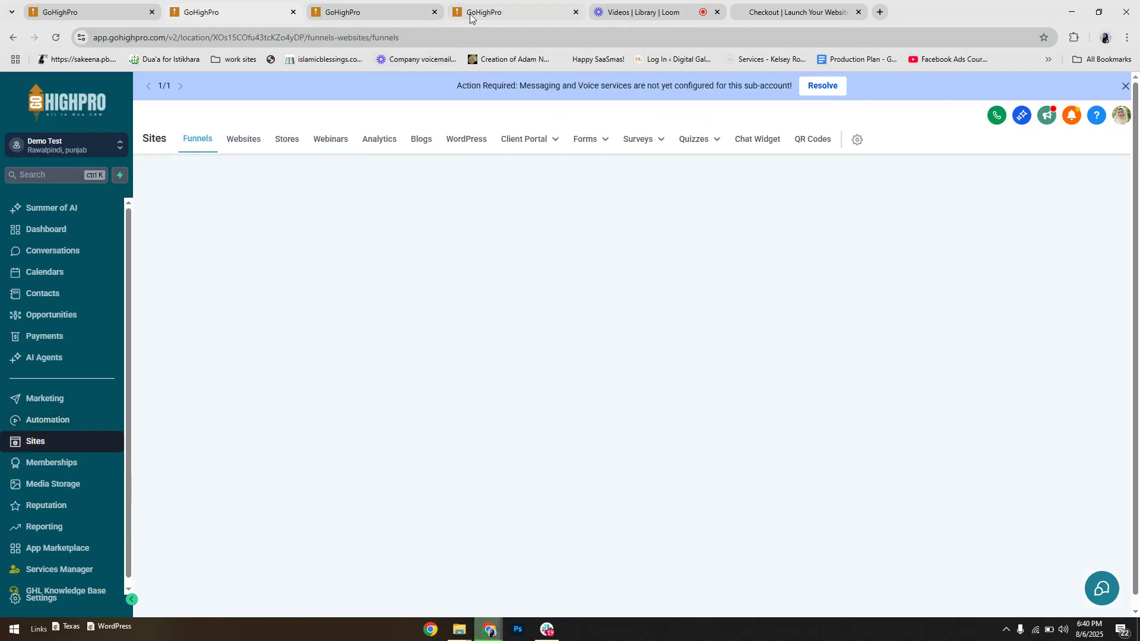
{"action": "left_click", "coordinate": [463, 13]}
{"action": "left_click", "coordinate": [995, 208]}
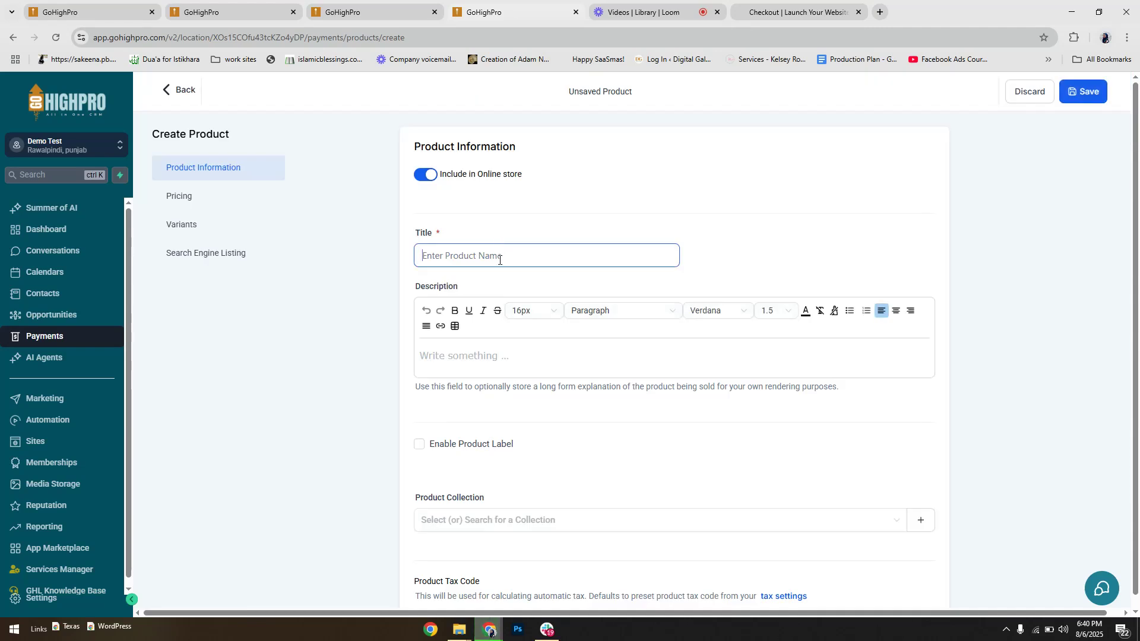
{"action": "type", "text": "Demo Product 2"}
Set the new product's currency to USD and its amount to 45, and save the product
{"action": "scroll", "coordinate": [567, 407], "scroll_direction": "down", "scroll_amount": 9}
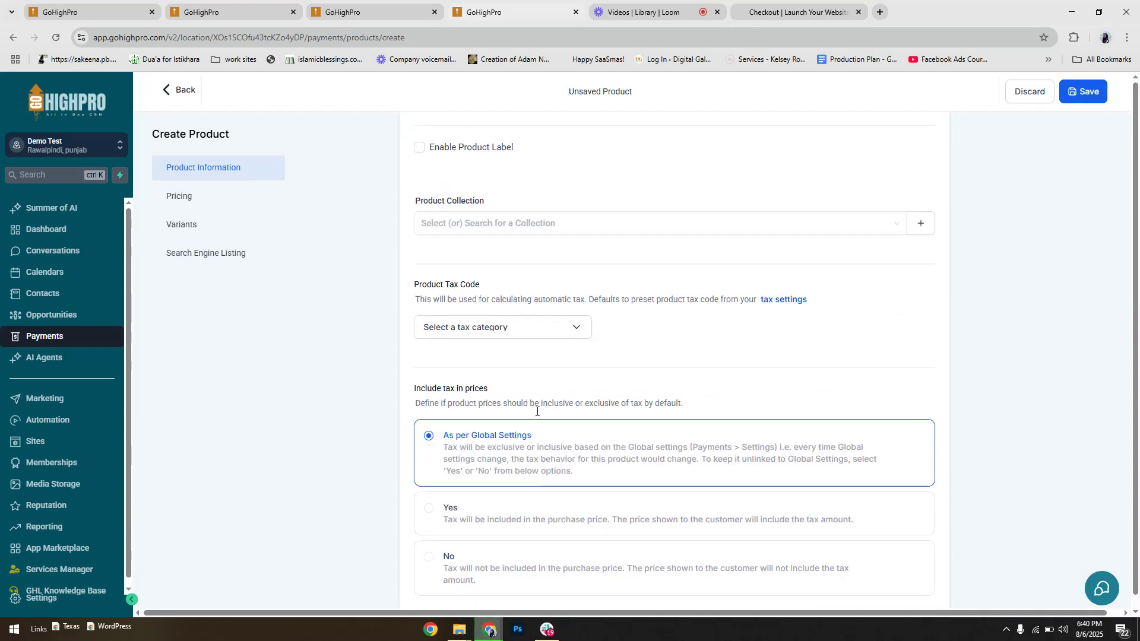
{"action": "scroll", "coordinate": [463, 429], "scroll_direction": "down", "scroll_amount": 7}
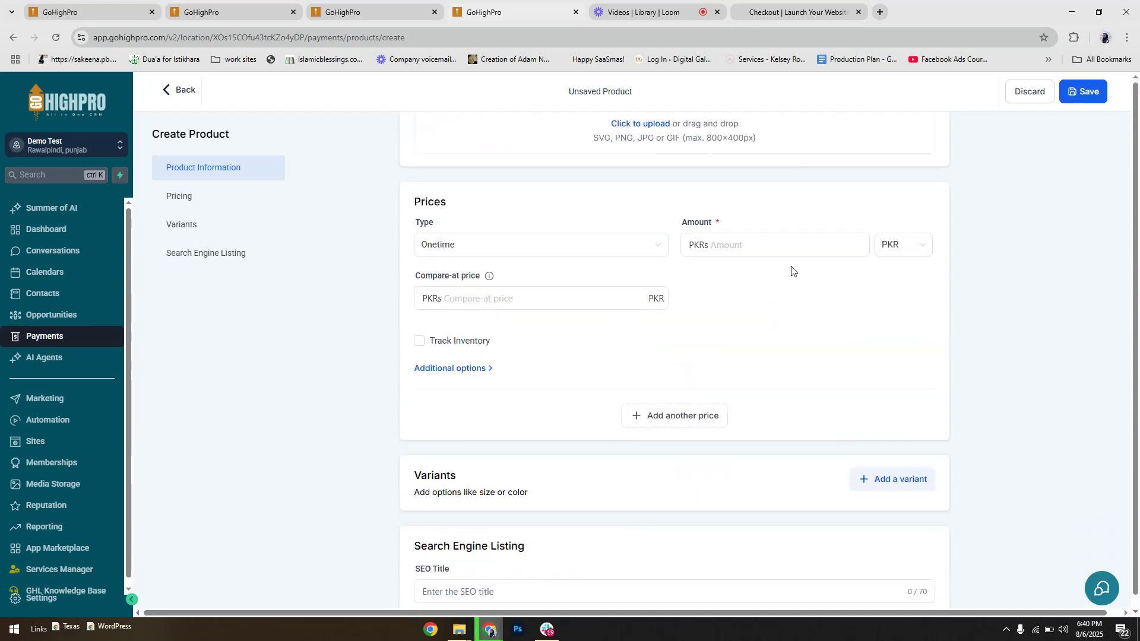
{"action": "left_click", "coordinate": [909, 248]}
{"action": "scroll", "coordinate": [926, 321], "scroll_direction": "down", "scroll_amount": 10}
{"action": "scroll", "coordinate": [926, 275], "scroll_direction": "up", "scroll_amount": 10}
{"action": "left_click", "coordinate": [911, 272]}
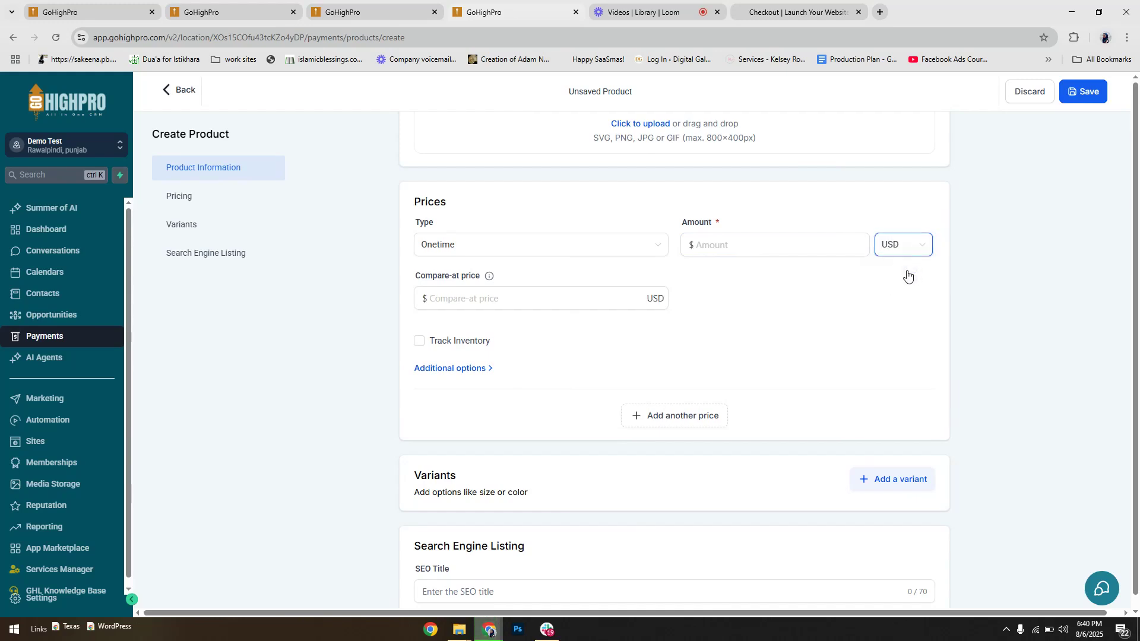
{"action": "left_click", "coordinate": [768, 246]}
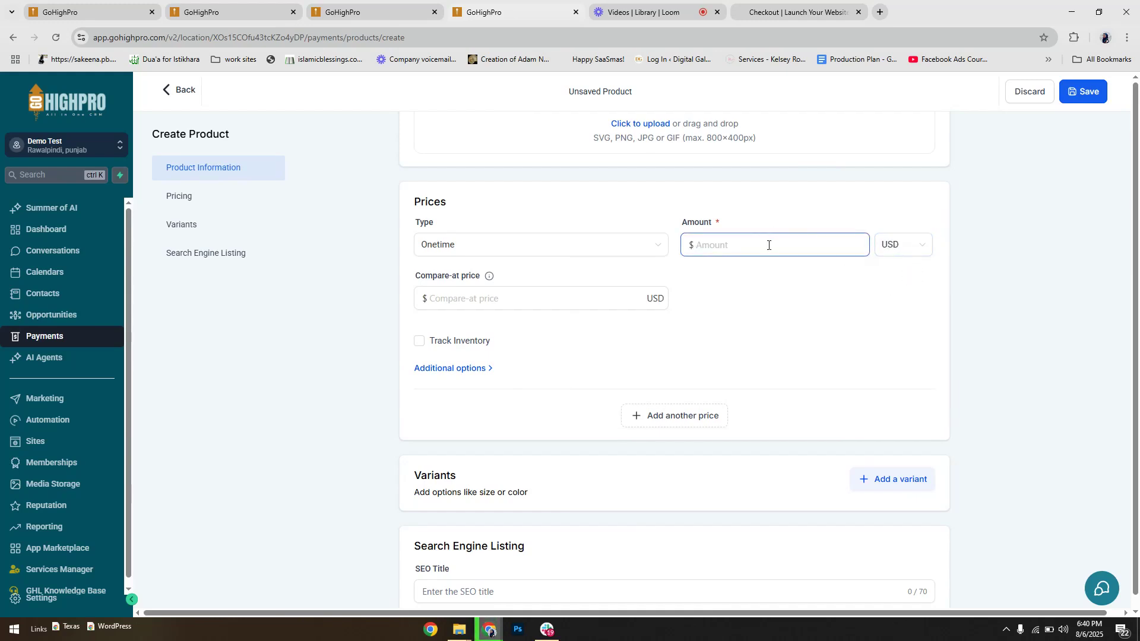
{"action": "type", "text": "45"}
{"action": "left_click", "coordinate": [1084, 95]}
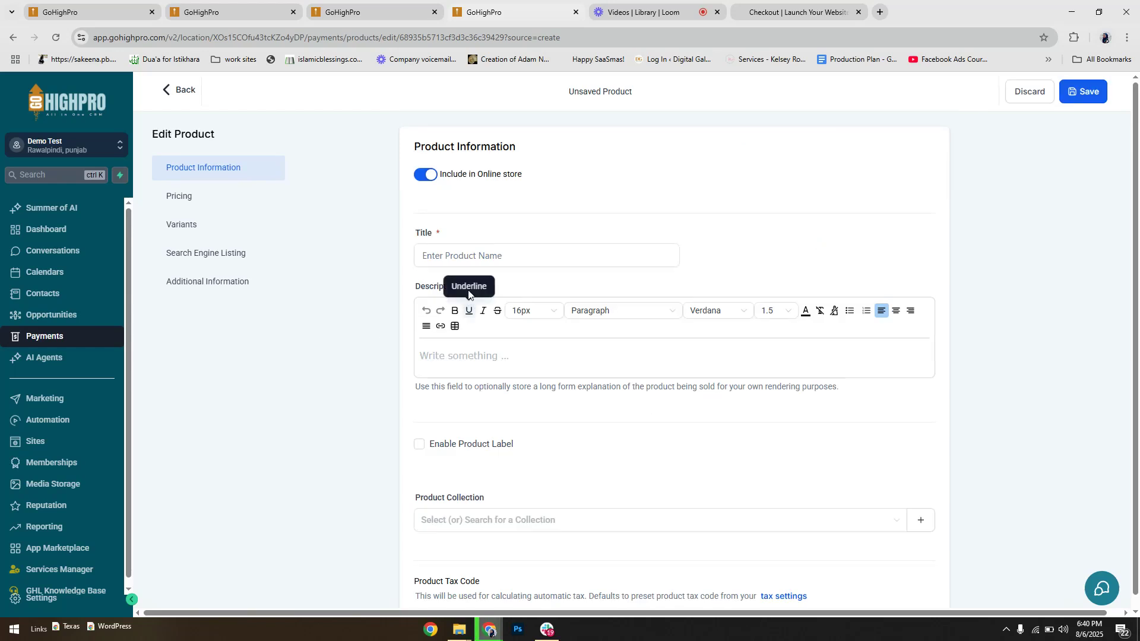
Open the Checkout Page funnel from the recent funnels and start adding a product to its Checkout Page (Offer Name) step
{"action": "left_click", "coordinate": [186, 90]}
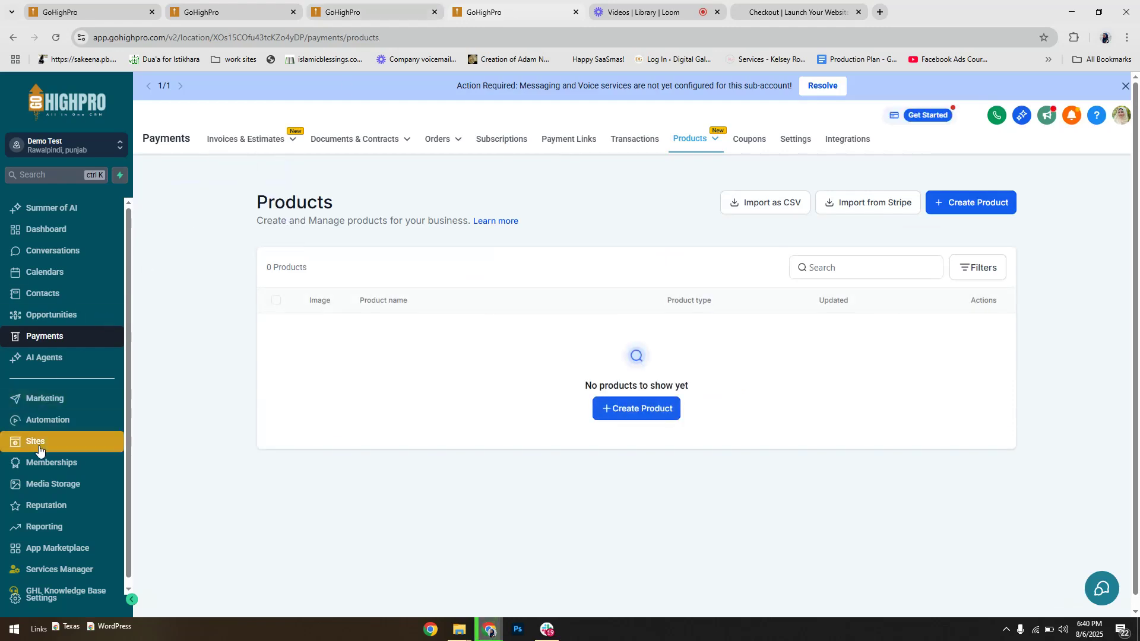
{"action": "left_click", "coordinate": [38, 445]}
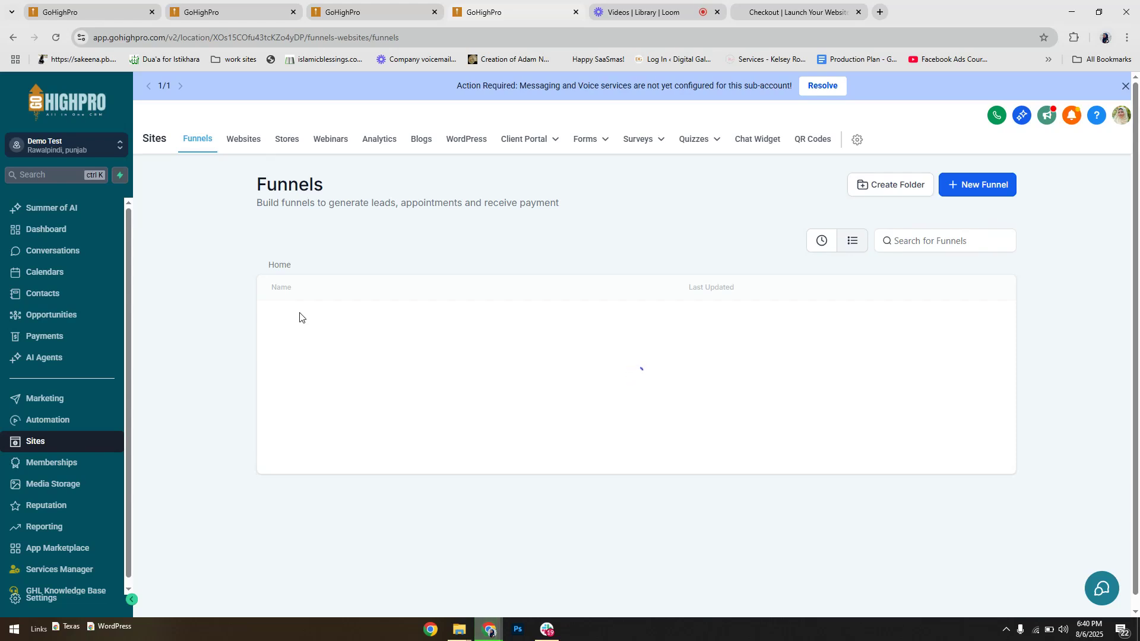
{"action": "left_click", "coordinate": [821, 241]}
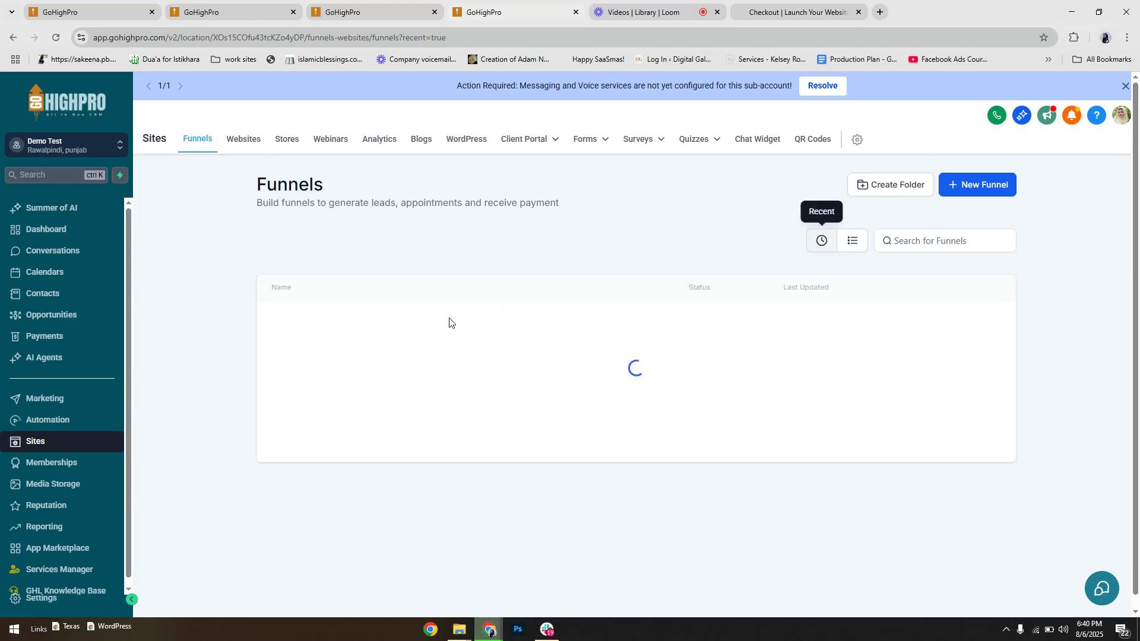
{"action": "left_click", "coordinate": [308, 324]}
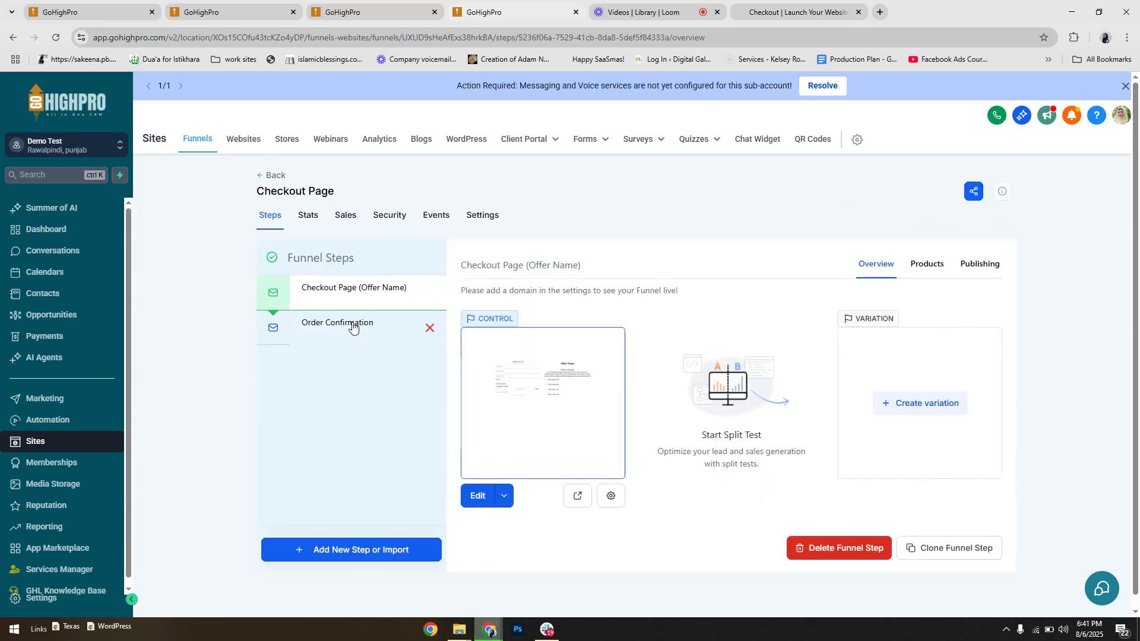
{"action": "left_click", "coordinate": [926, 266]}
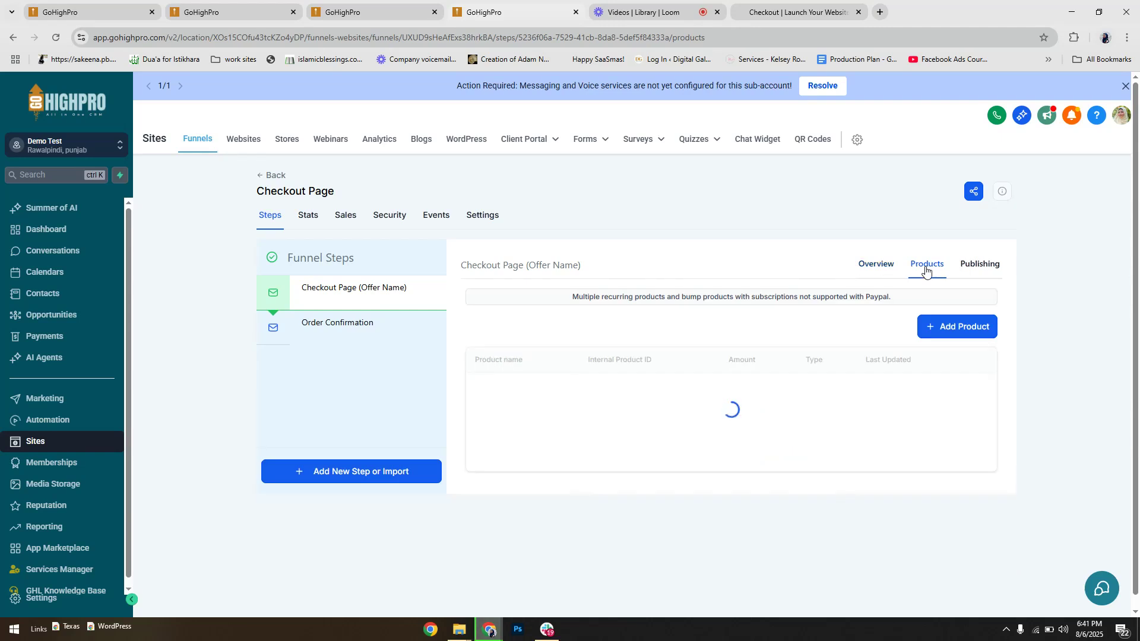
{"action": "left_click", "coordinate": [973, 331]}
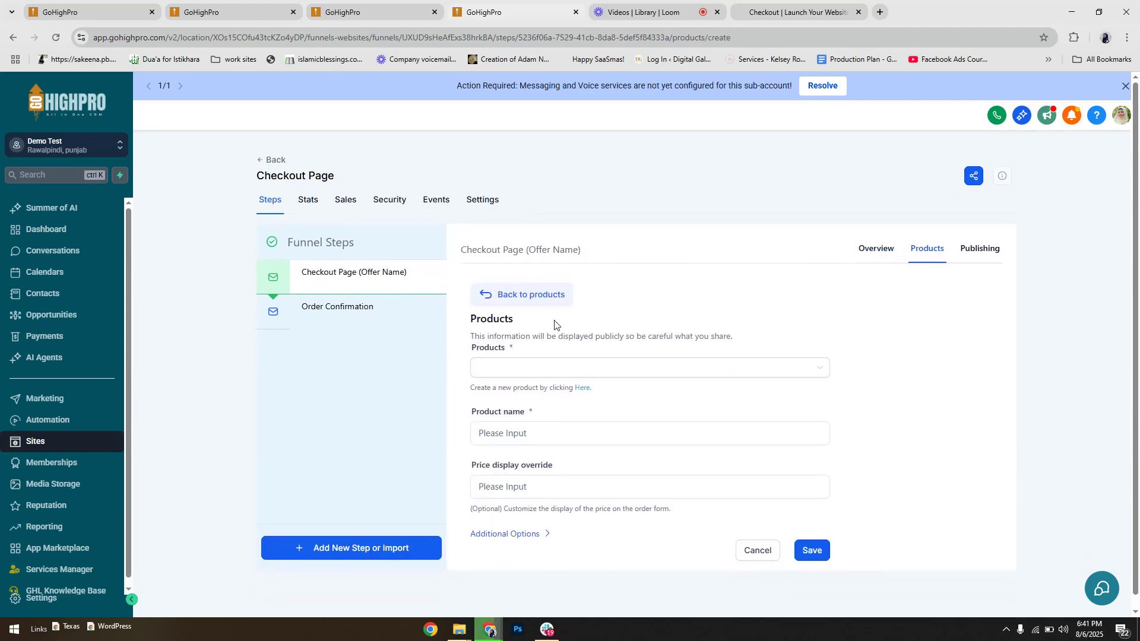
Save Demo Product 2 with the price Demo Product 2 @ 45 on the funnel step, and return to the Product Purchase Confirmation email workflow
{"action": "left_click", "coordinate": [479, 376]}
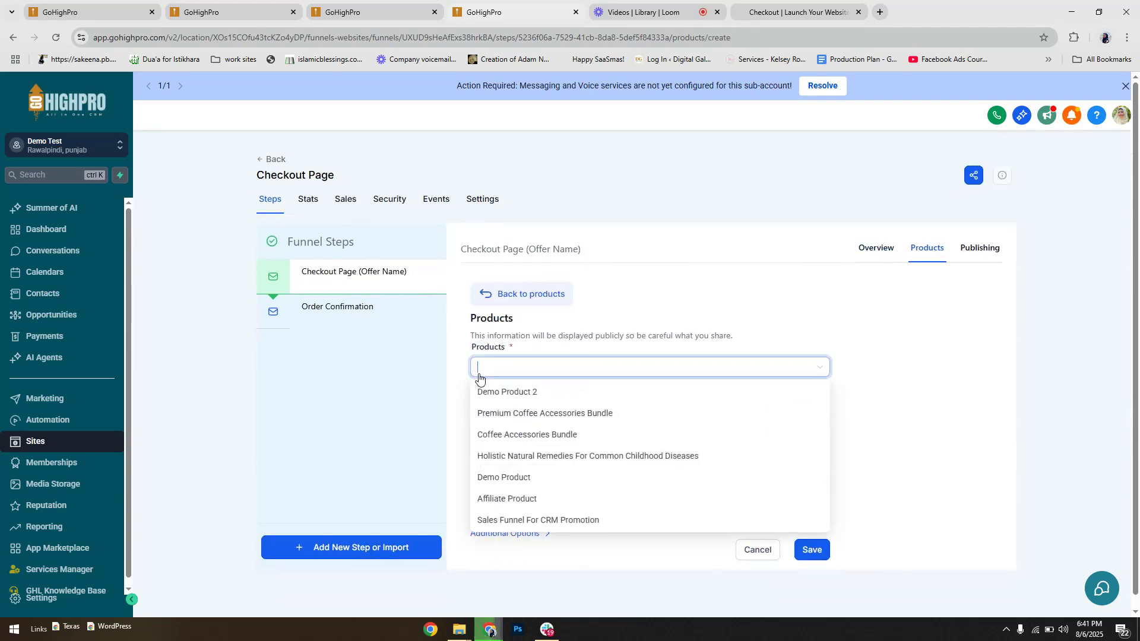
{"action": "left_click", "coordinate": [527, 392]}
{"action": "left_click", "coordinate": [534, 431]}
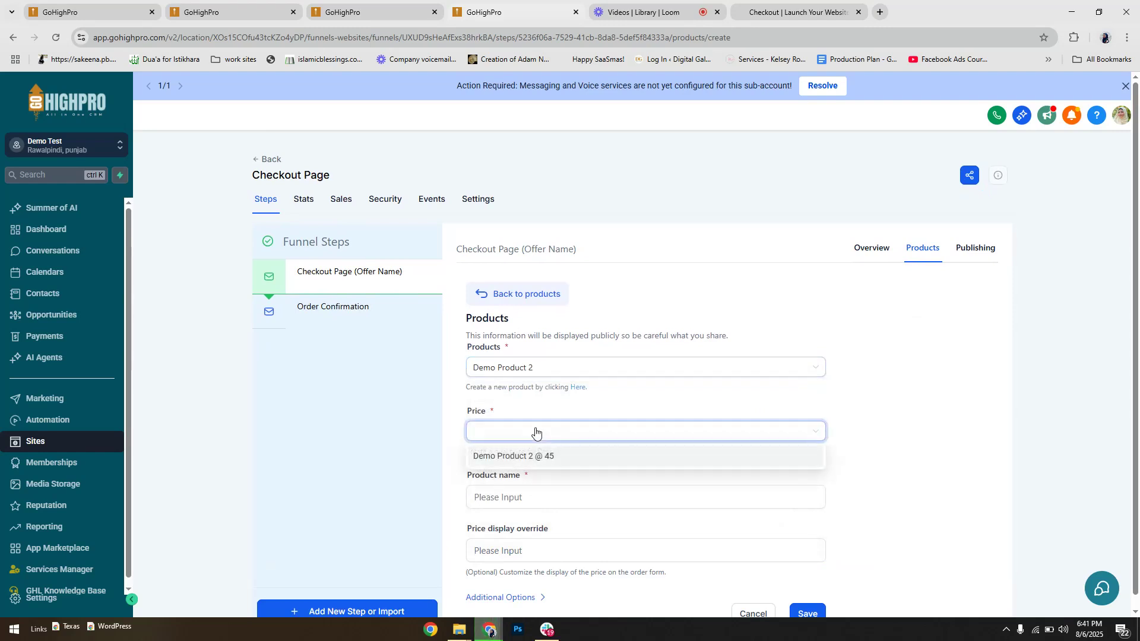
{"action": "left_click", "coordinate": [534, 456]}
{"action": "scroll", "coordinate": [569, 485], "scroll_direction": "down", "scroll_amount": 1}
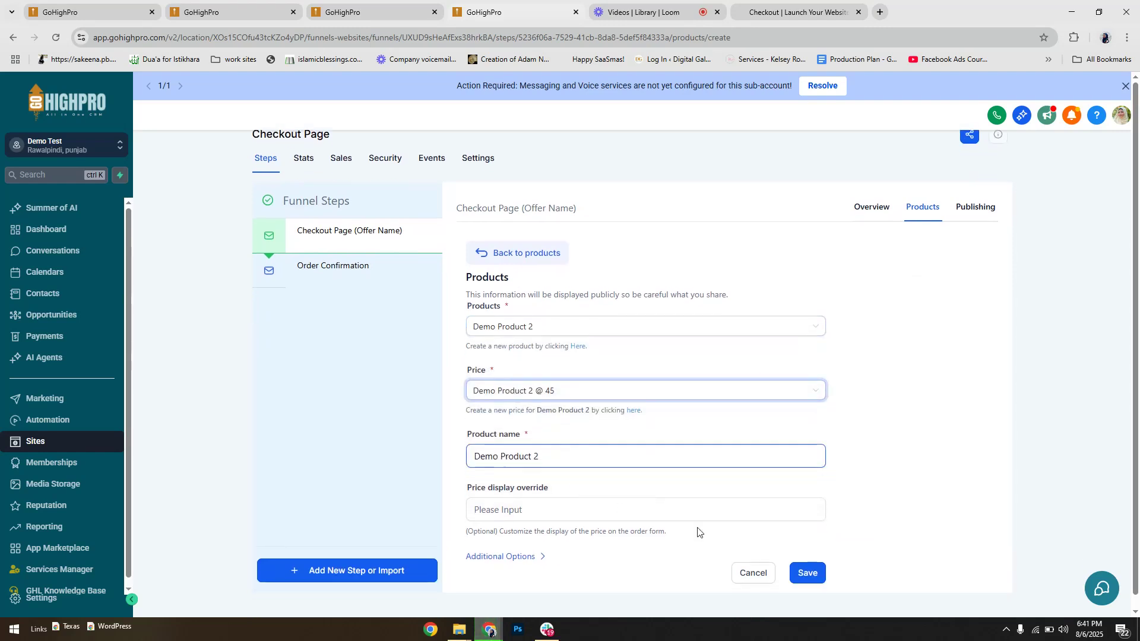
{"action": "left_click", "coordinate": [807, 573]}
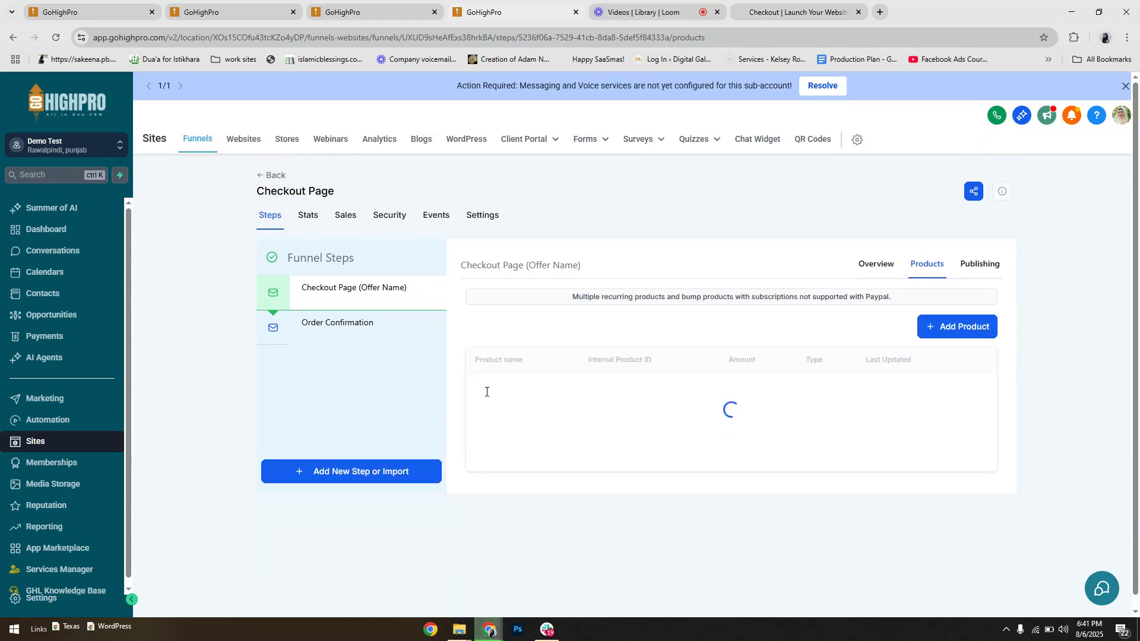
{"action": "mouse_move", "coordinate": [540, 394]}
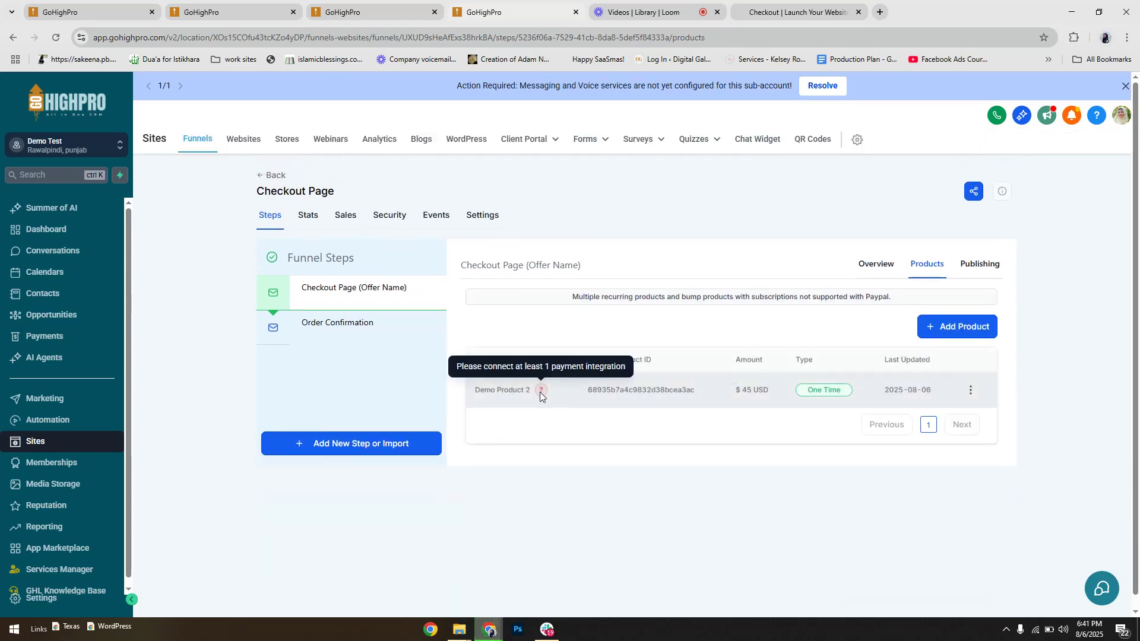
{"action": "left_click", "coordinate": [373, 12]}
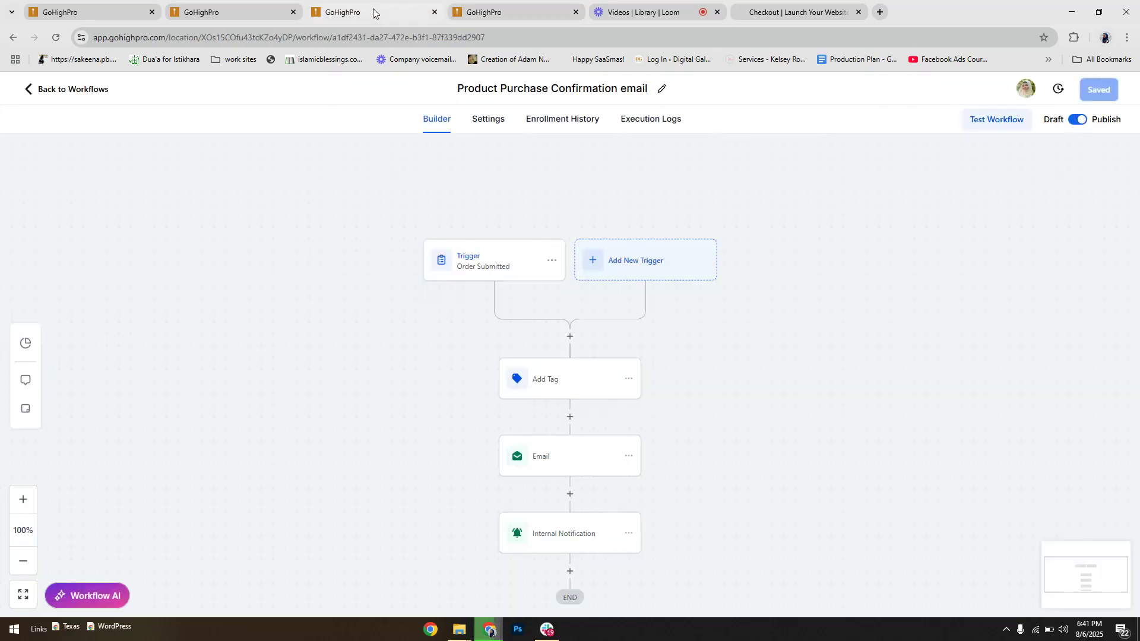
{"action": "left_click", "coordinate": [486, 271]}
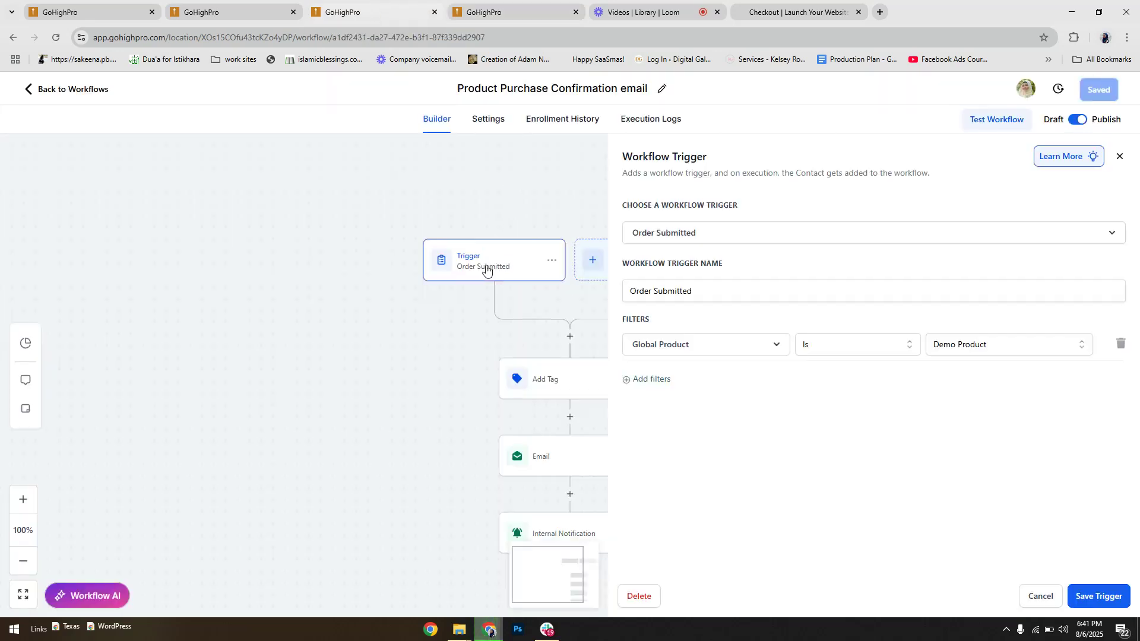
{"action": "left_click", "coordinate": [974, 344]}
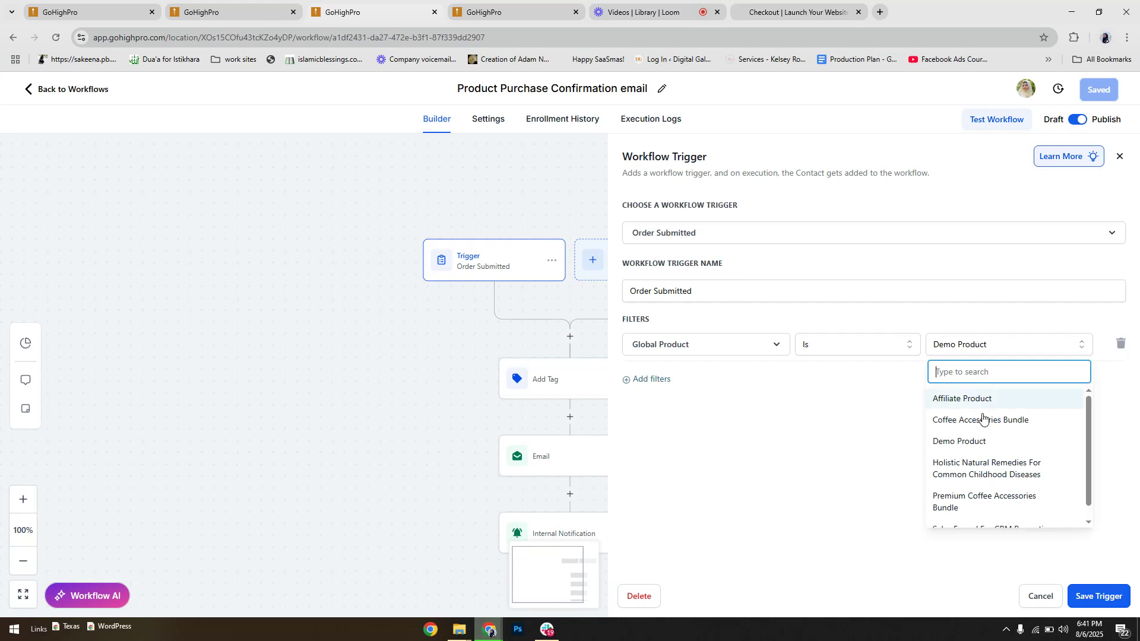
{"action": "scroll", "coordinate": [986, 449], "scroll_direction": "up", "scroll_amount": 1}
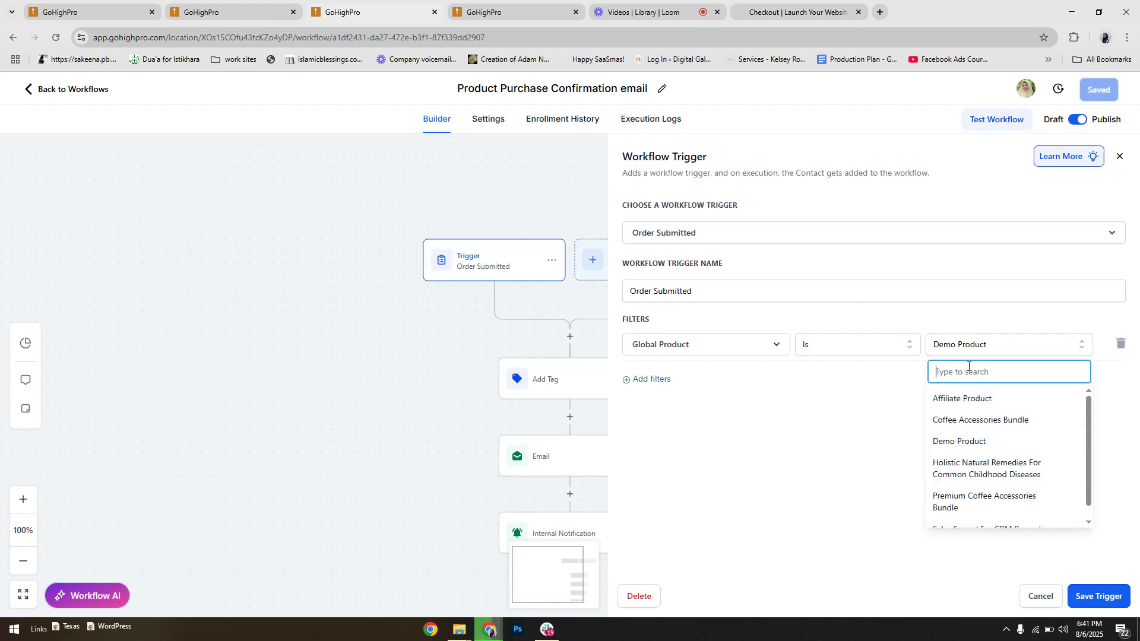
{"action": "type", "text": "demo"}
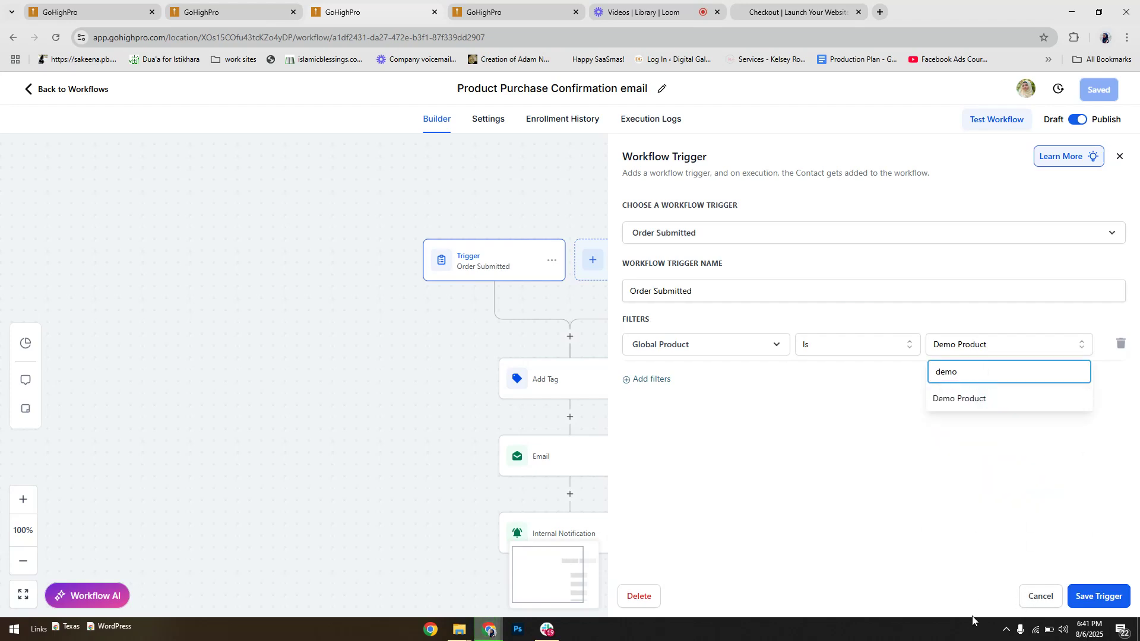
{"action": "left_click", "coordinate": [1036, 597]}
Reload the workflow, change the Order Submitted trigger's Global Product filter to Demo Product 2, and save the trigger
{"action": "left_click", "coordinate": [54, 38]}
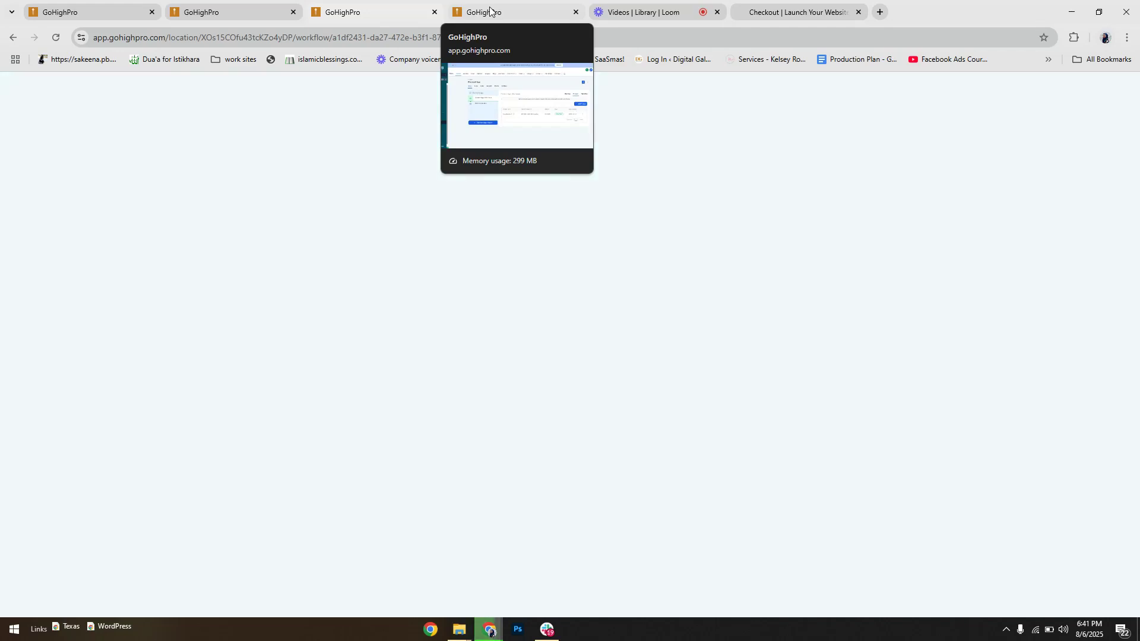
{"action": "left_click", "coordinate": [512, 170]}
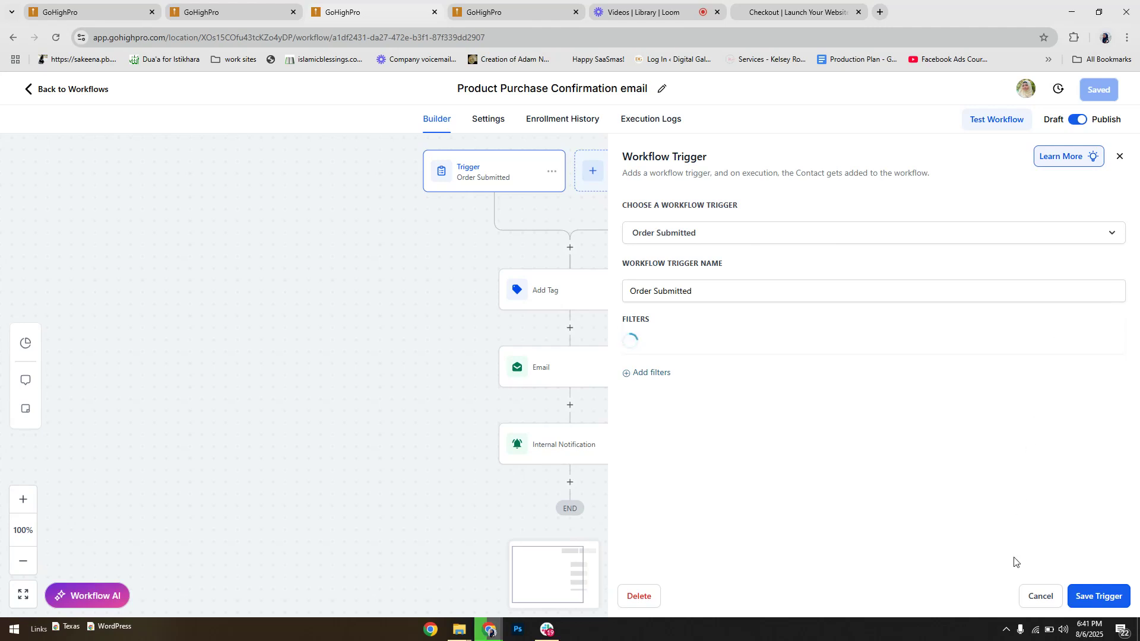
{"action": "left_click", "coordinate": [1039, 354]}
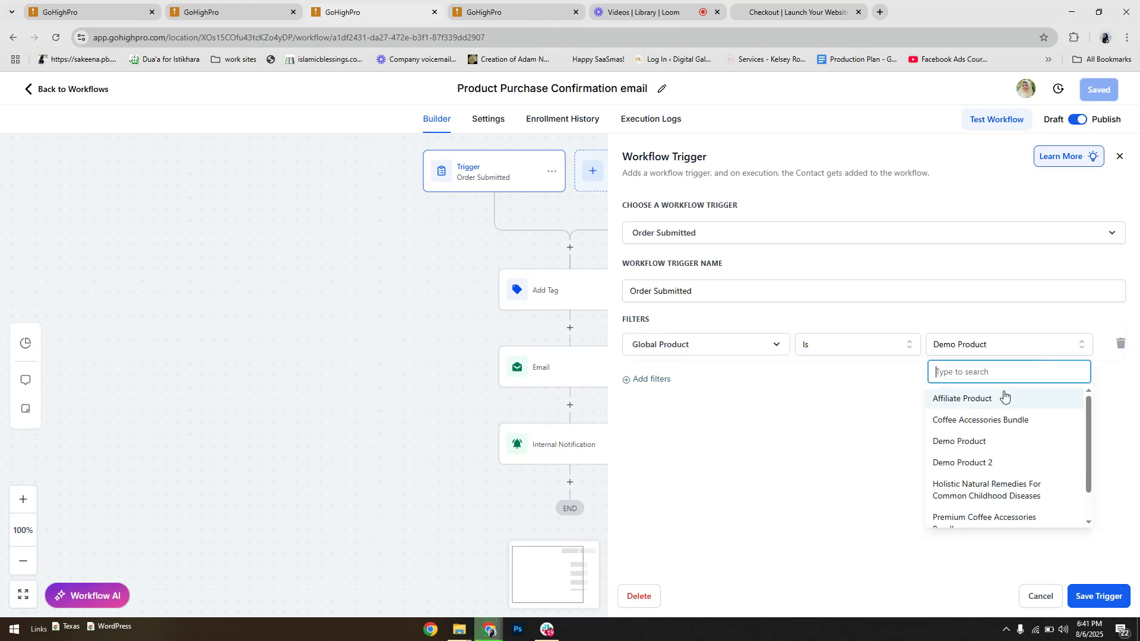
{"action": "left_click", "coordinate": [991, 458]}
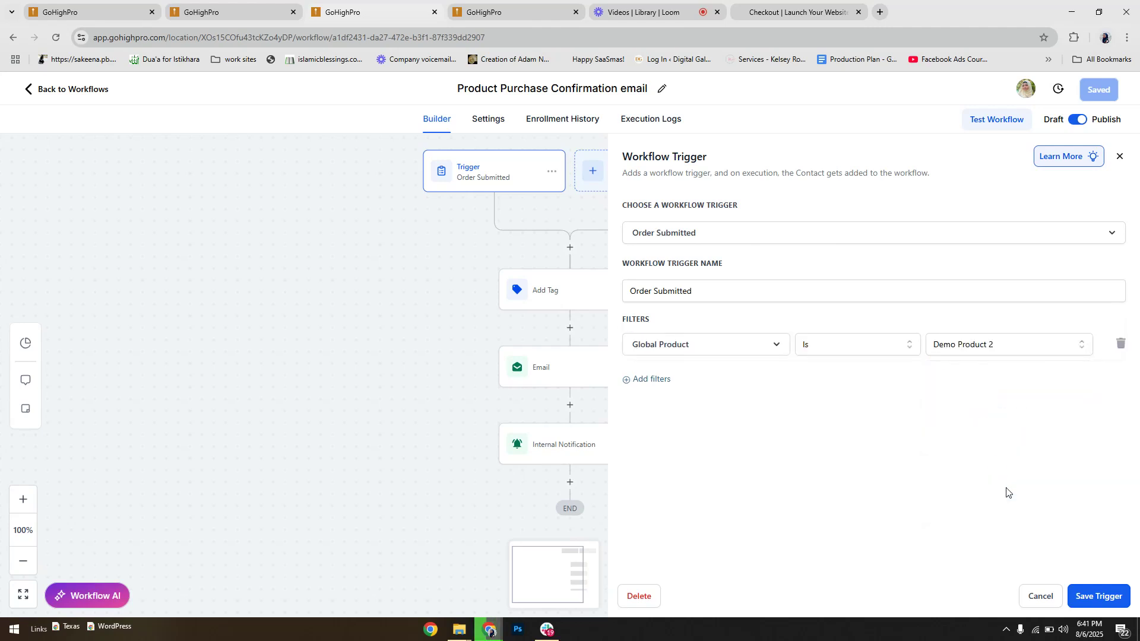
{"action": "left_click", "coordinate": [1089, 603]}
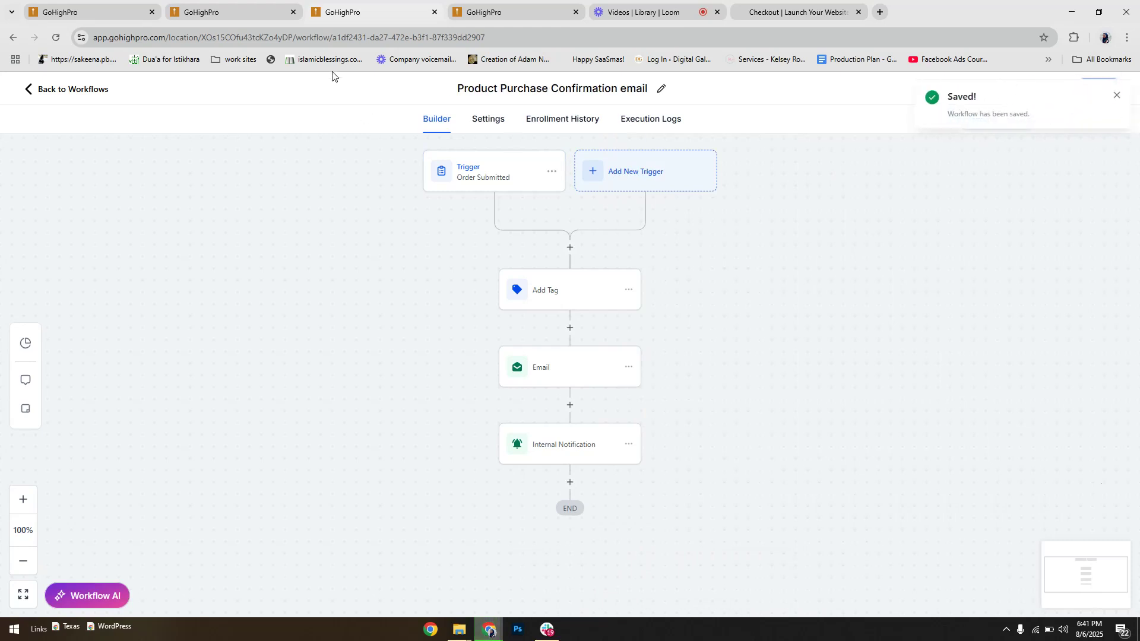
Try the Checkout Page funnel's payment mode in Test, switch it back to Live, and return to the funnels list
{"action": "left_click", "coordinate": [499, 8]}
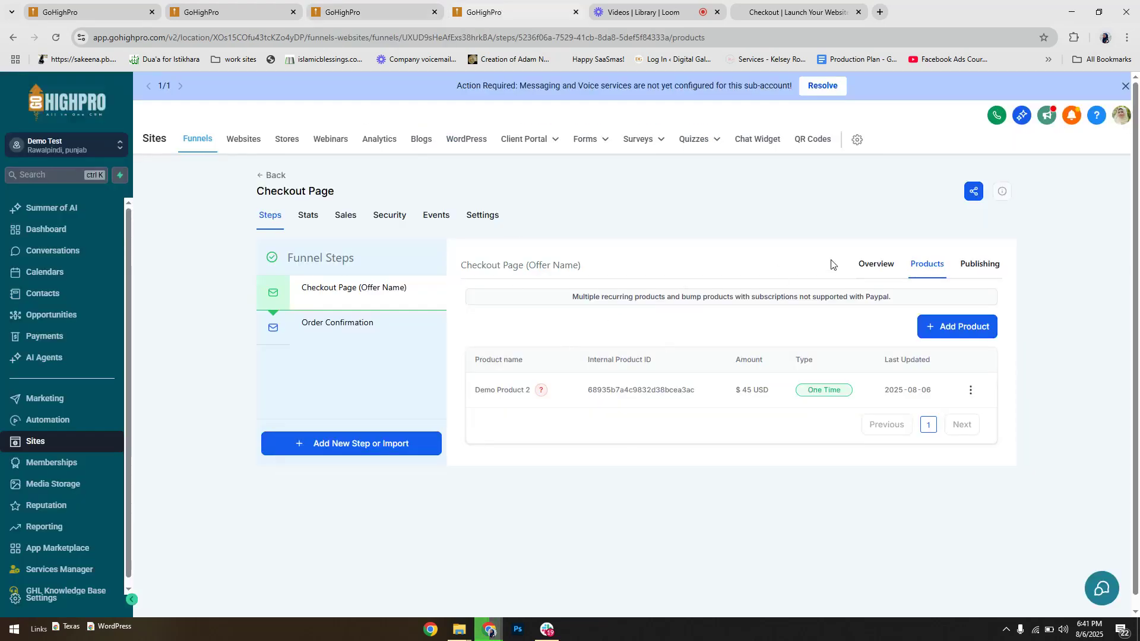
{"action": "left_click", "coordinate": [885, 268]}
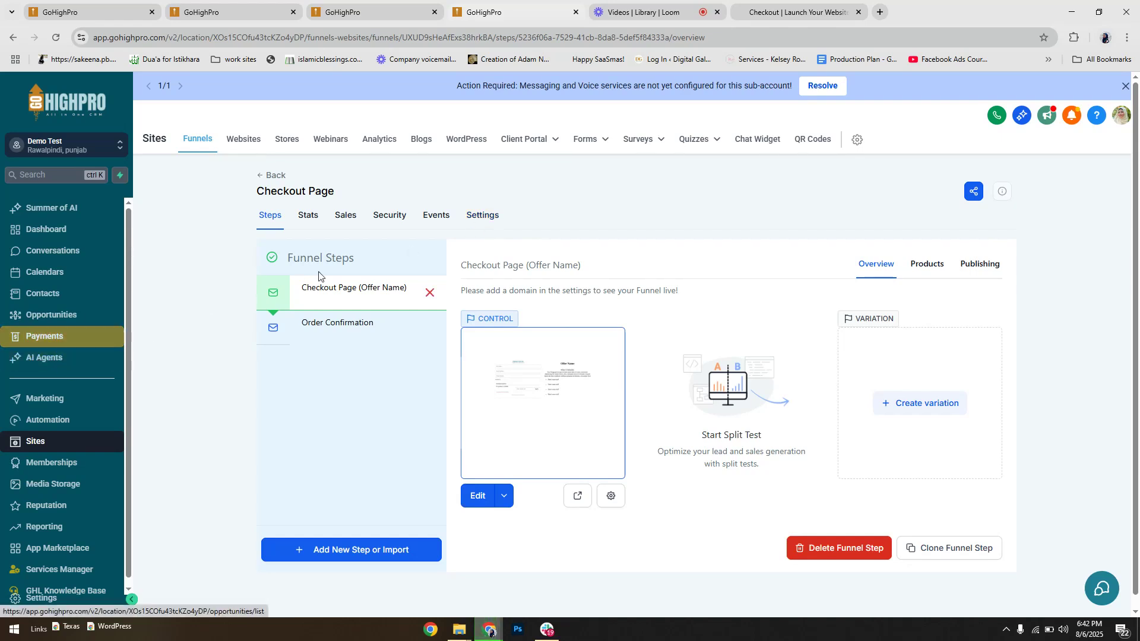
{"action": "left_click", "coordinate": [488, 219]}
{"action": "scroll", "coordinate": [279, 484], "scroll_direction": "down", "scroll_amount": 3}
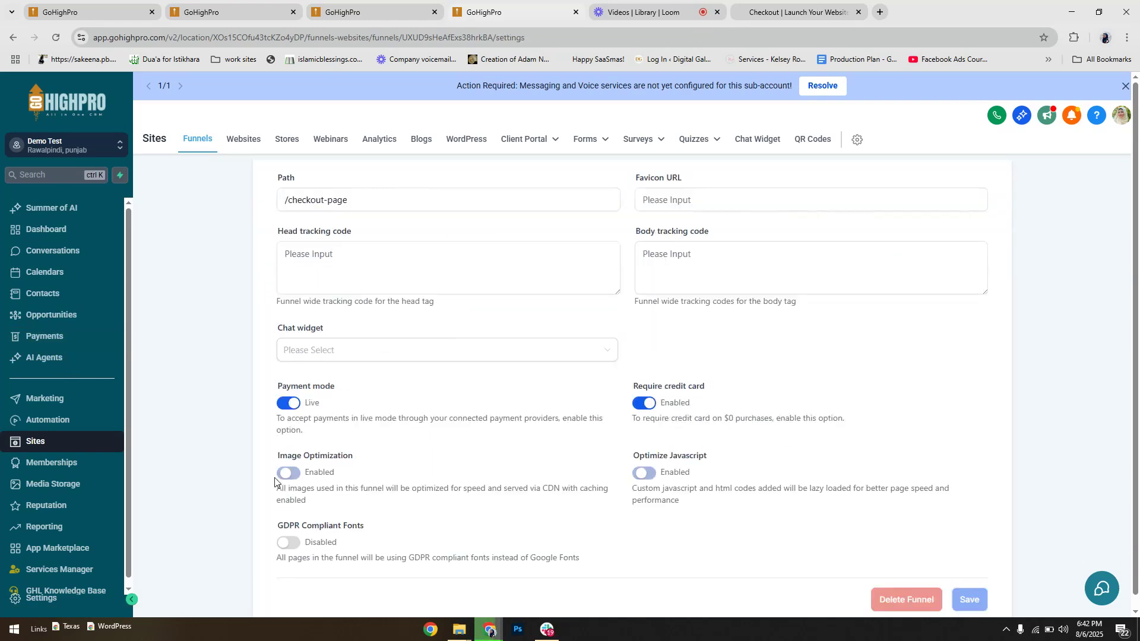
{"action": "left_click", "coordinate": [291, 403]}
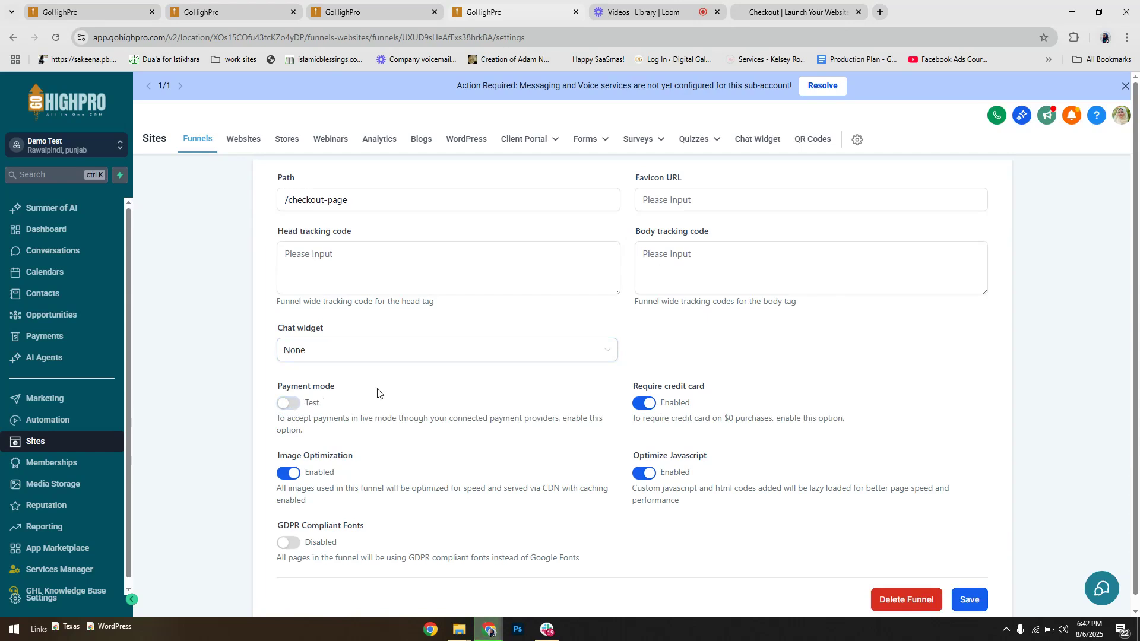
{"action": "left_click", "coordinate": [289, 404]}
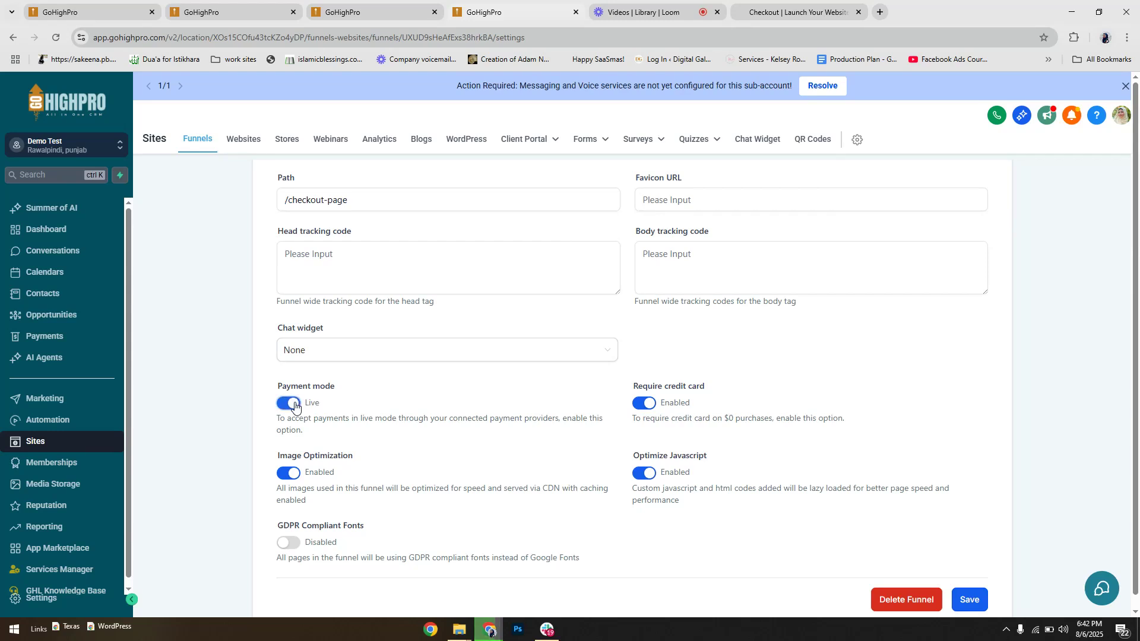
{"action": "scroll", "coordinate": [285, 332], "scroll_direction": "up", "scroll_amount": 3}
{"action": "left_click", "coordinate": [268, 174]}
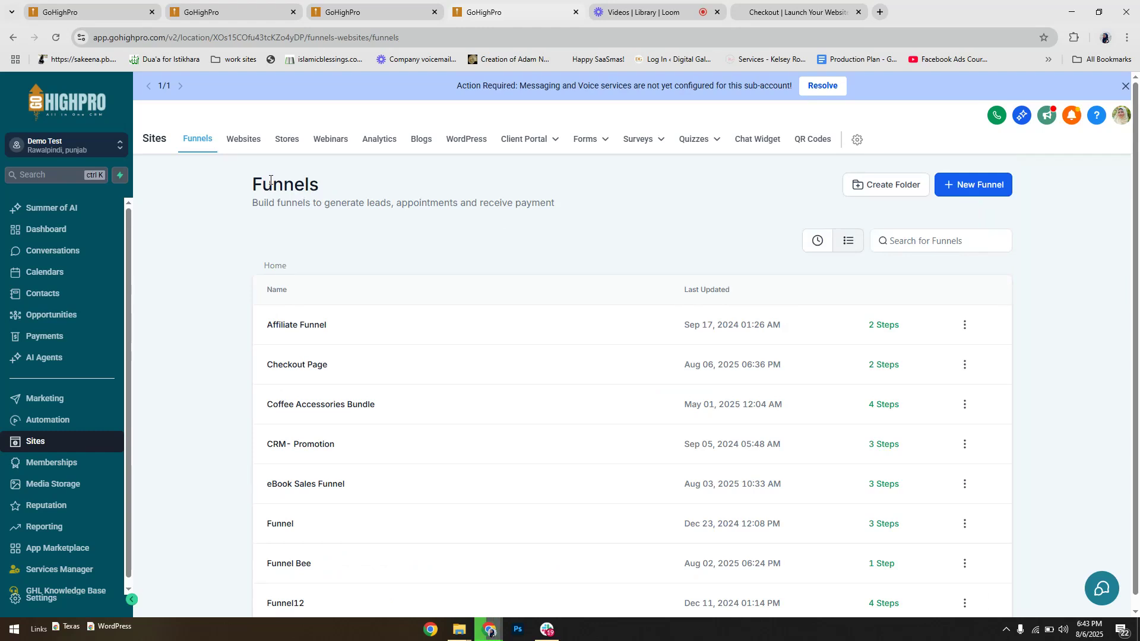
{"action": "left_click", "coordinate": [632, 13]}
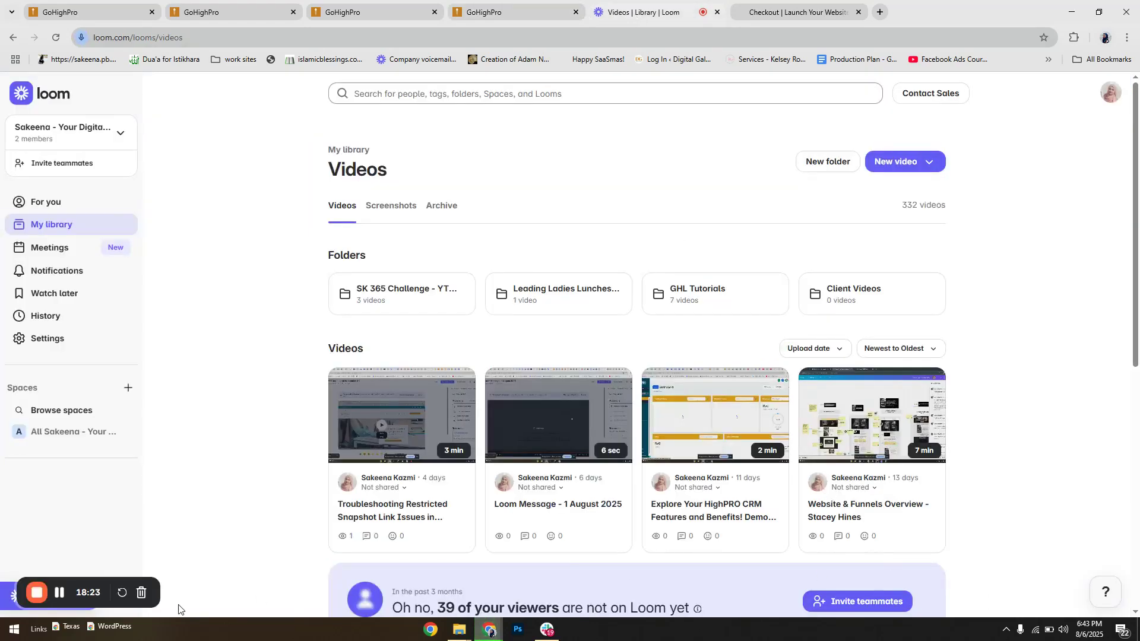